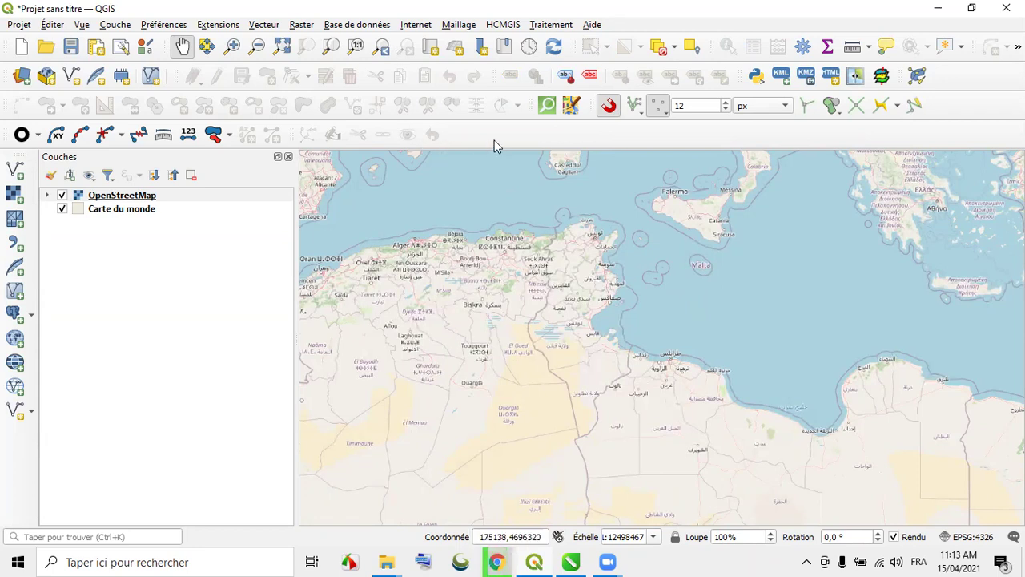
- Set up a QuickOSM quick query with key admin_level, value 4, in Tunisie
left_click(548, 106)
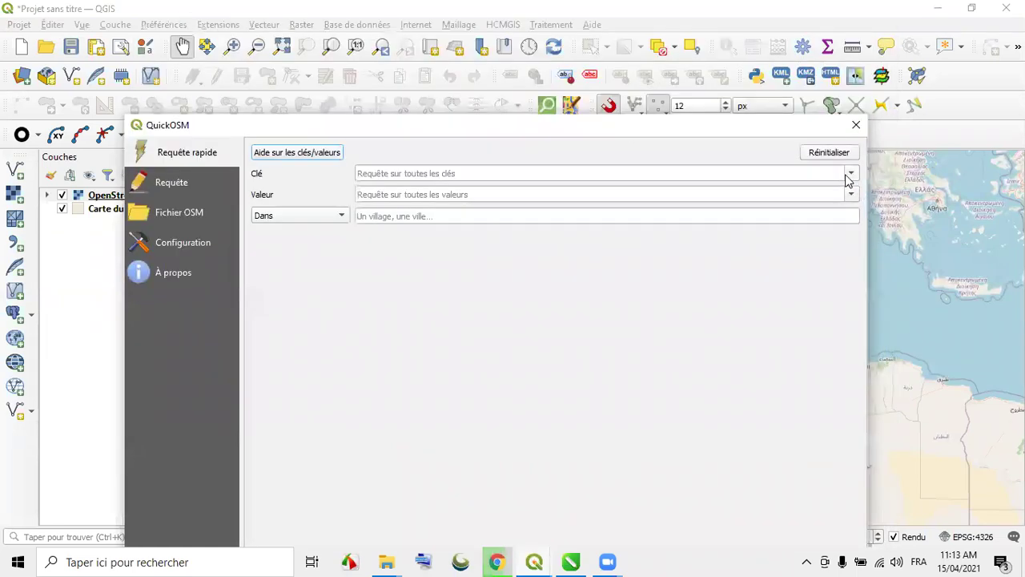
left_click(849, 174)
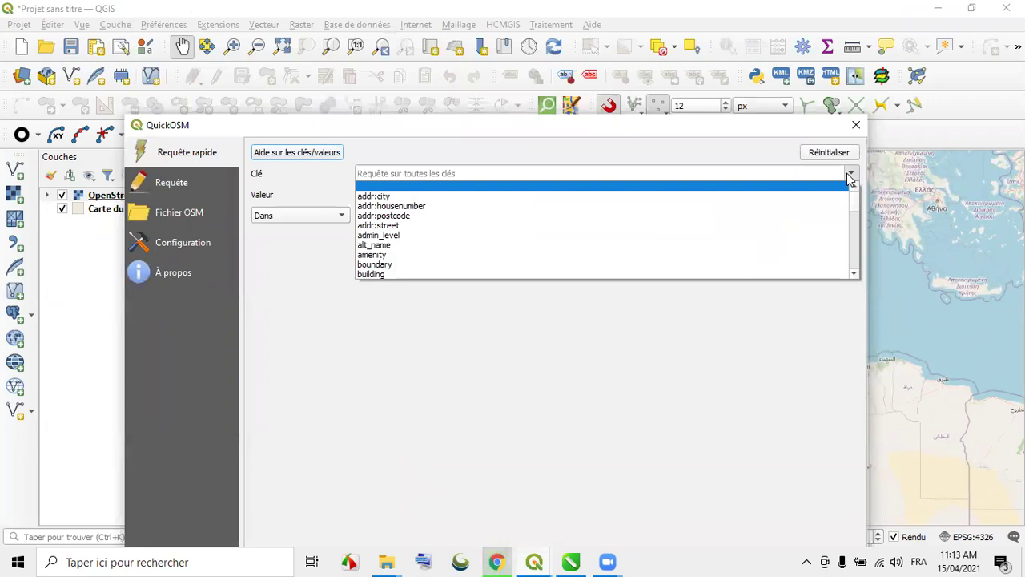
left_click(400, 236)
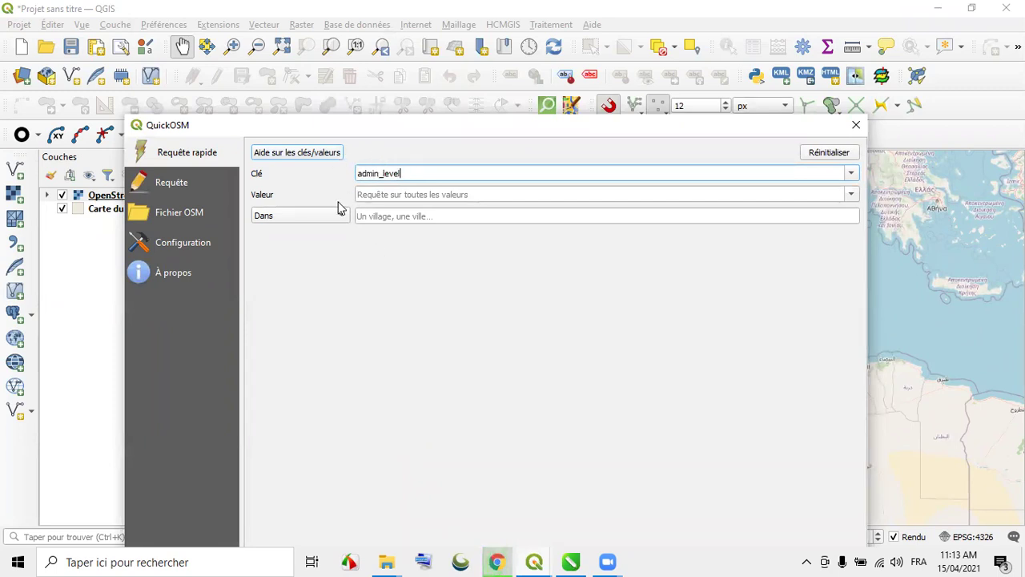
left_click(851, 196)
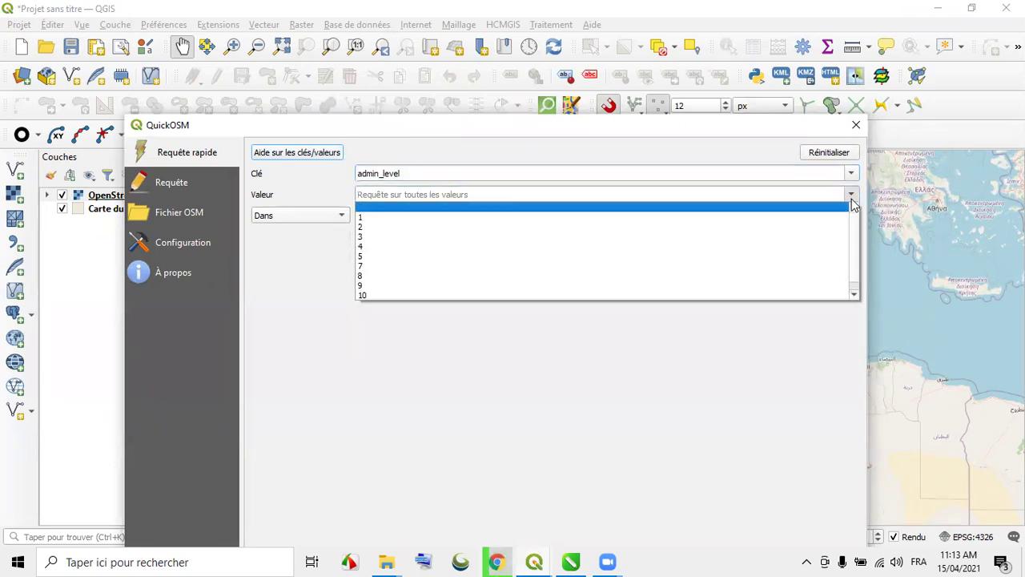
left_click(403, 247)
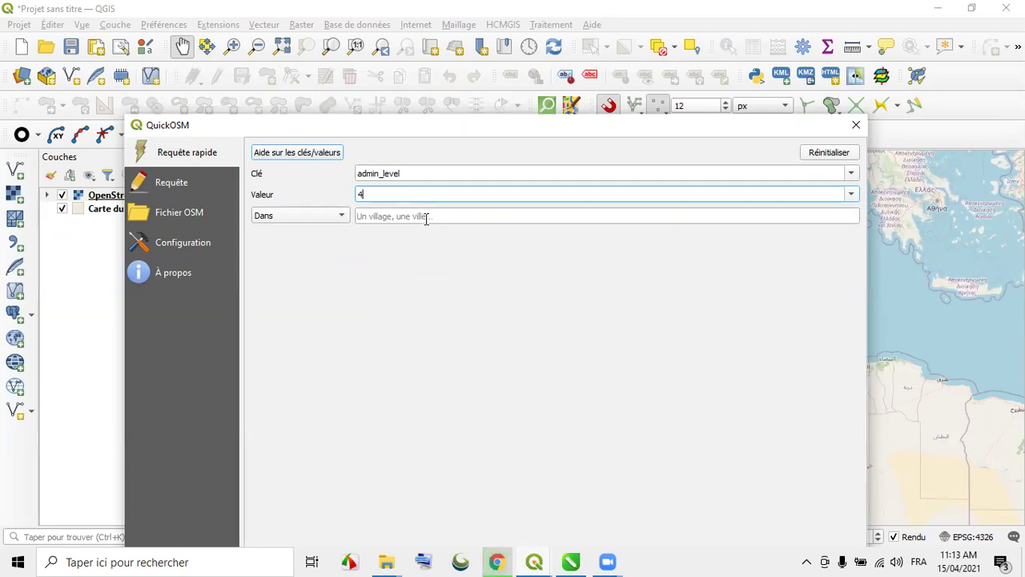
left_click(340, 223)
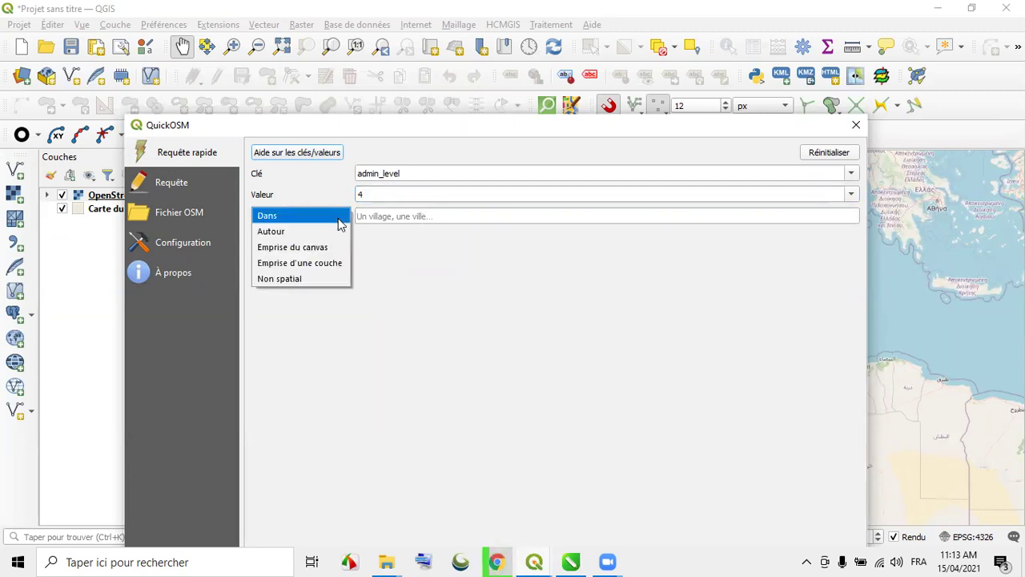
left_click(339, 223)
left_click(375, 214)
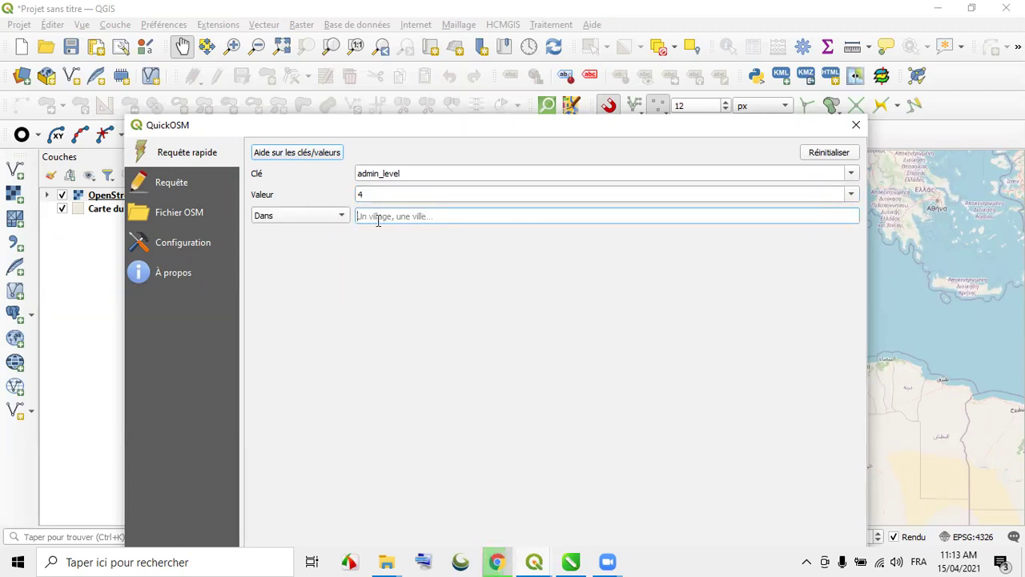
type("Tunisie")
left_click(385, 229)
- Restrict the query's output to Multipolygones in the advanced options by excluding Points, Lignes and Multilignes, and run it
left_click_drag(611, 128, 608, 51)
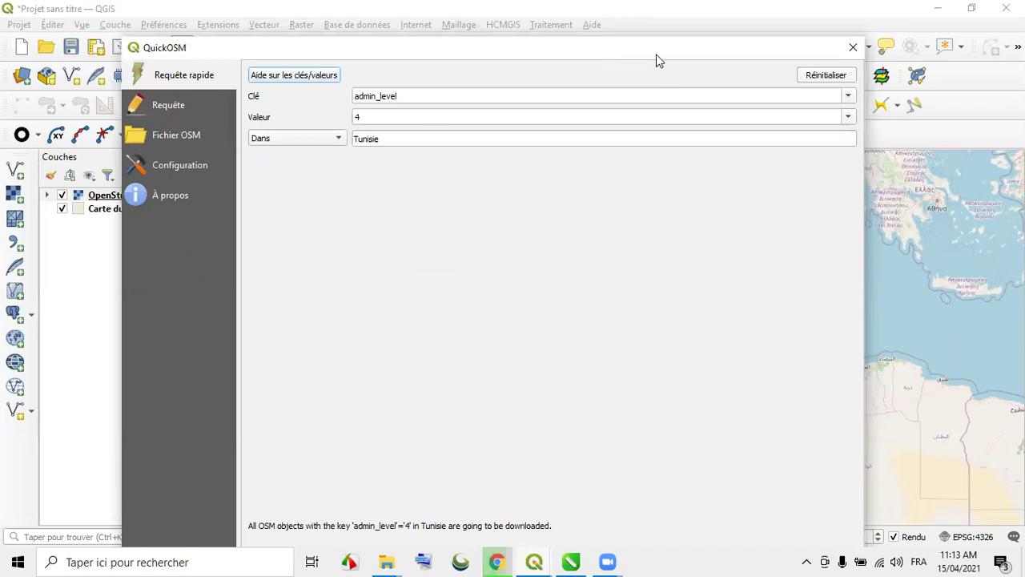
key("super+shift+Up")
left_click(261, 516)
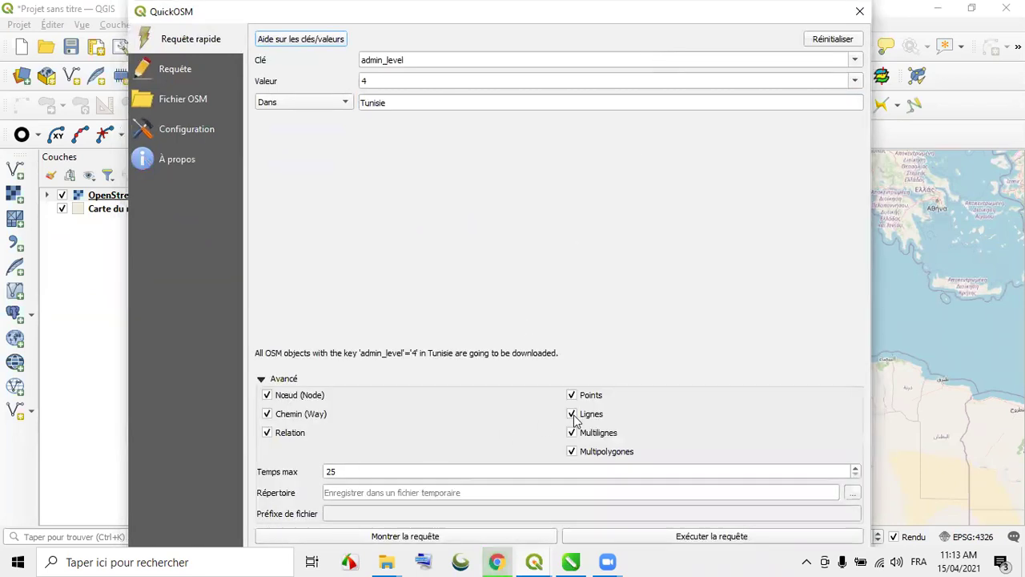
left_click(570, 395)
left_click(570, 413)
left_click(570, 433)
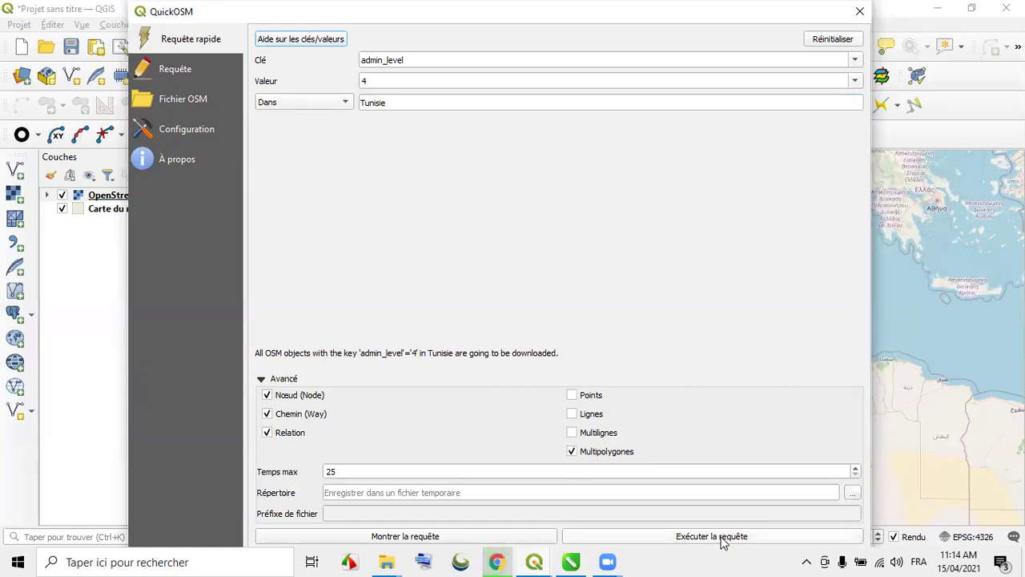
left_click(723, 542)
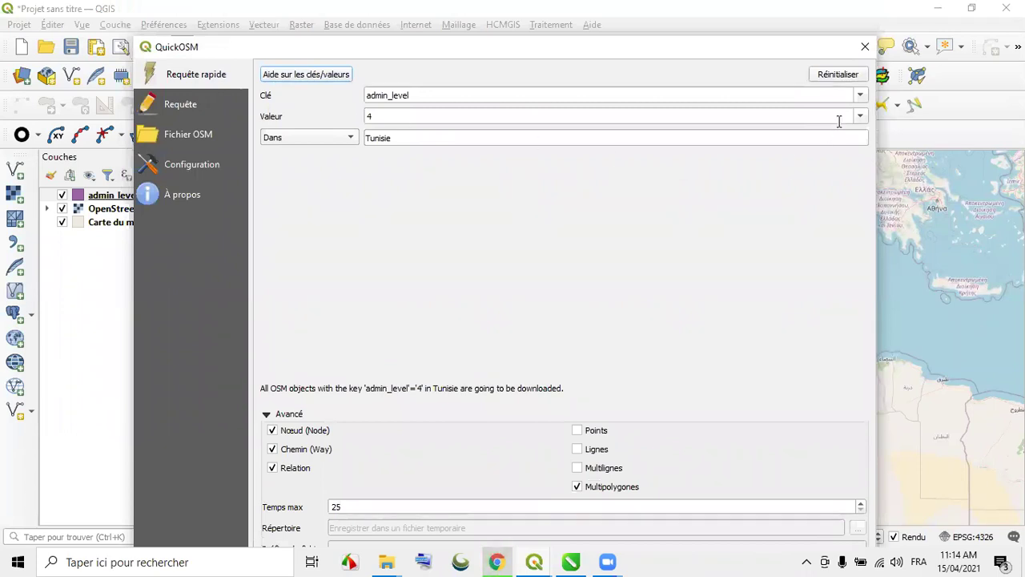
- Change the admin_level value to 5 for Tunisie and run the query
left_click(834, 117)
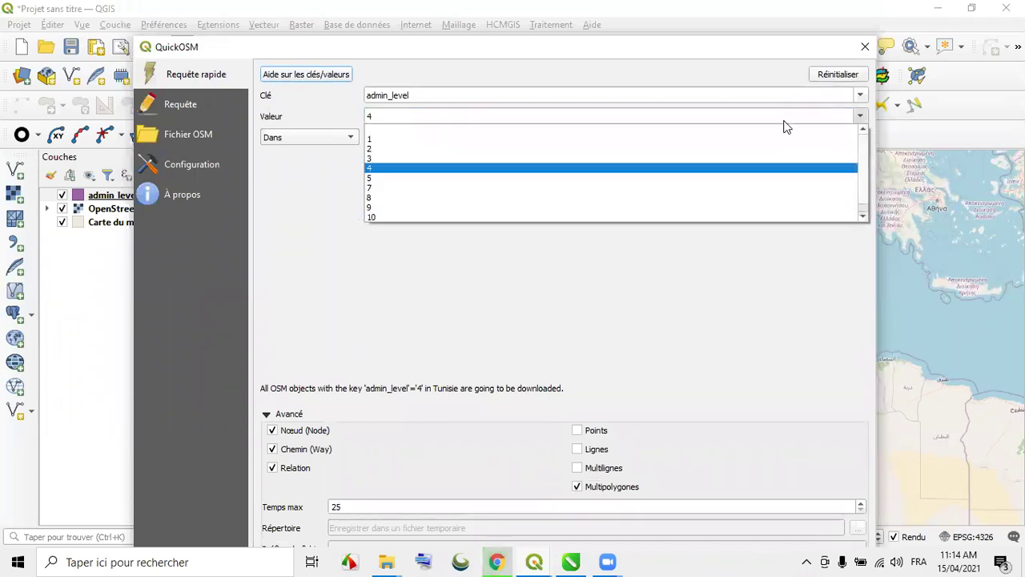
left_click(380, 178)
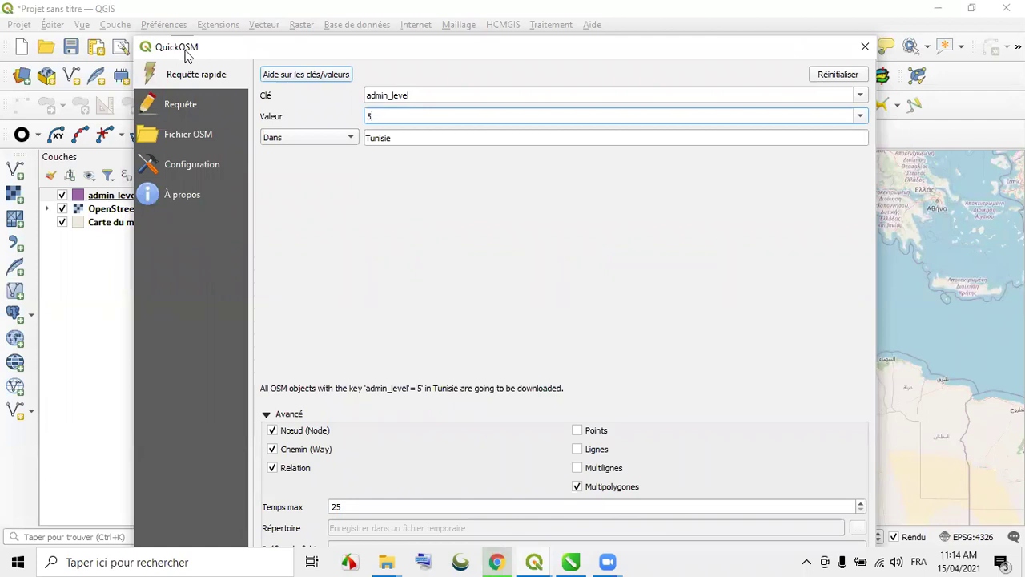
left_click_drag(185, 49, 153, 14)
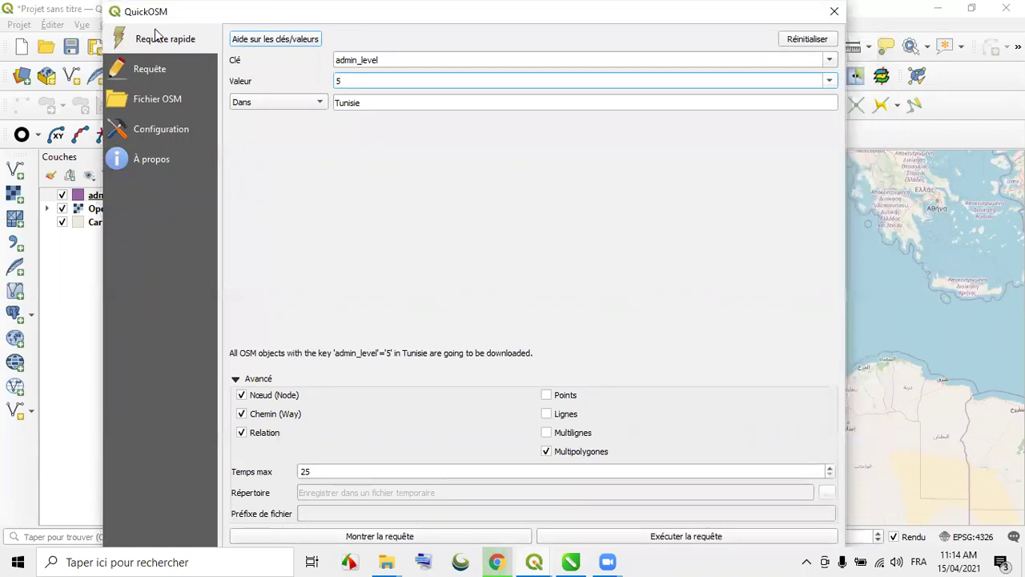
left_click(665, 537)
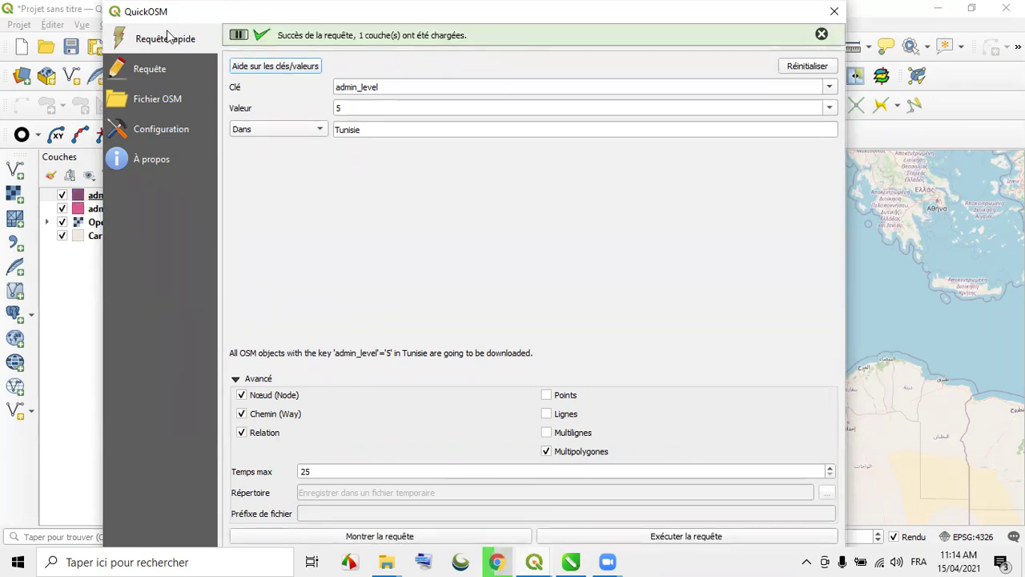
- Try to download the admin_level 6 multipolygons for Tunisie
left_click_drag(150, 11, 86, 11)
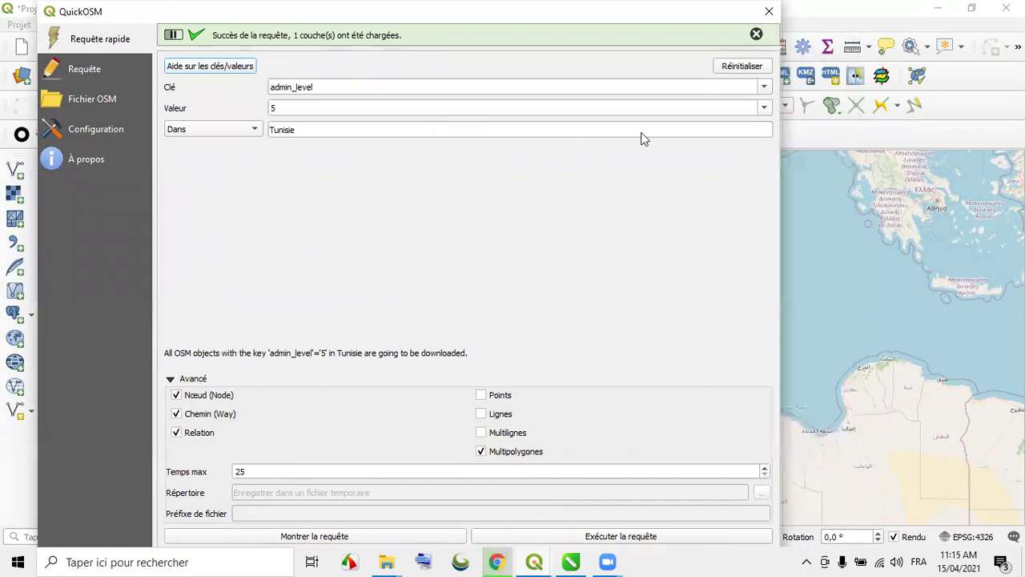
double_click(277, 80)
type("6")
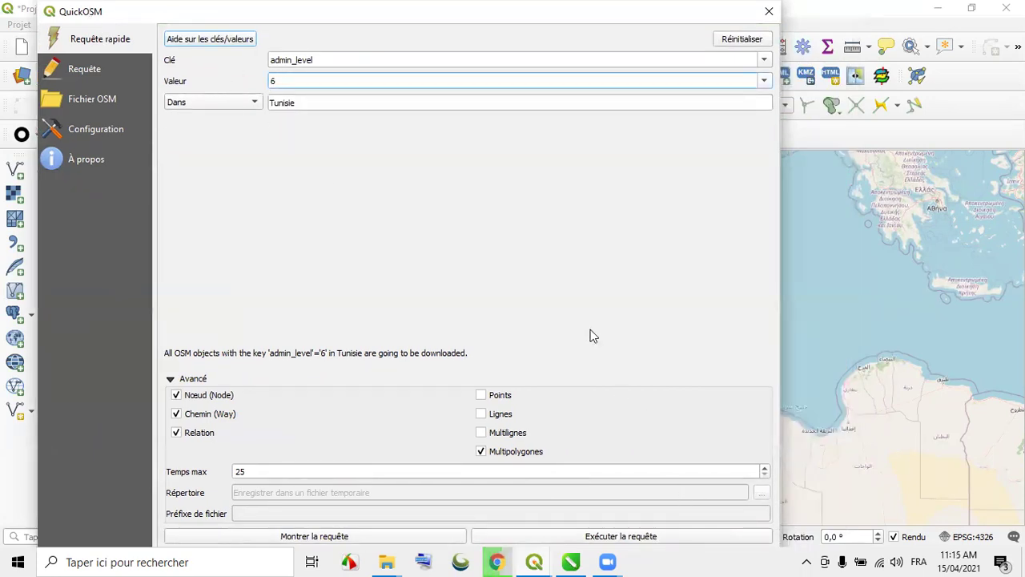
left_click(763, 82)
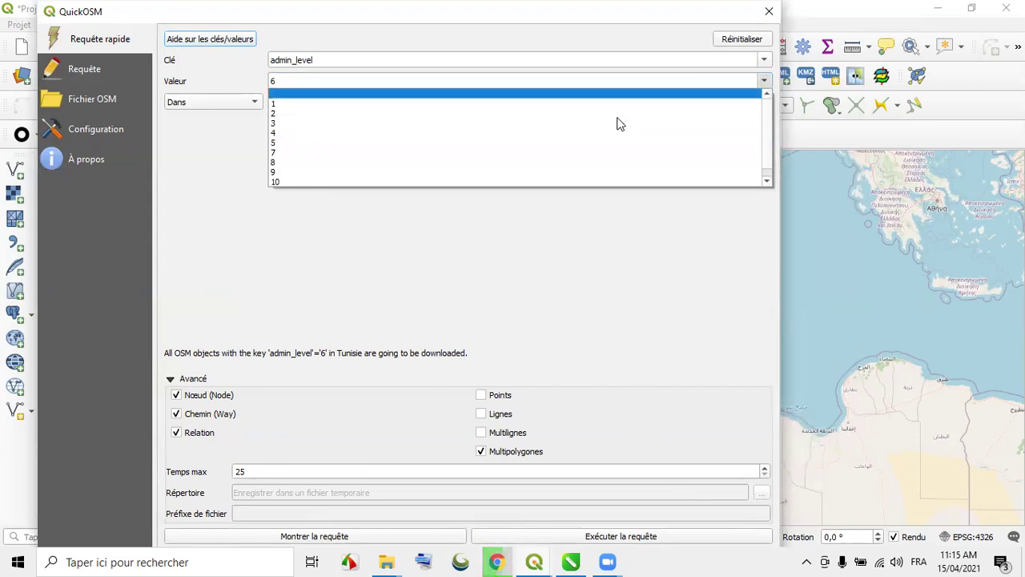
left_click(417, 291)
left_click(632, 535)
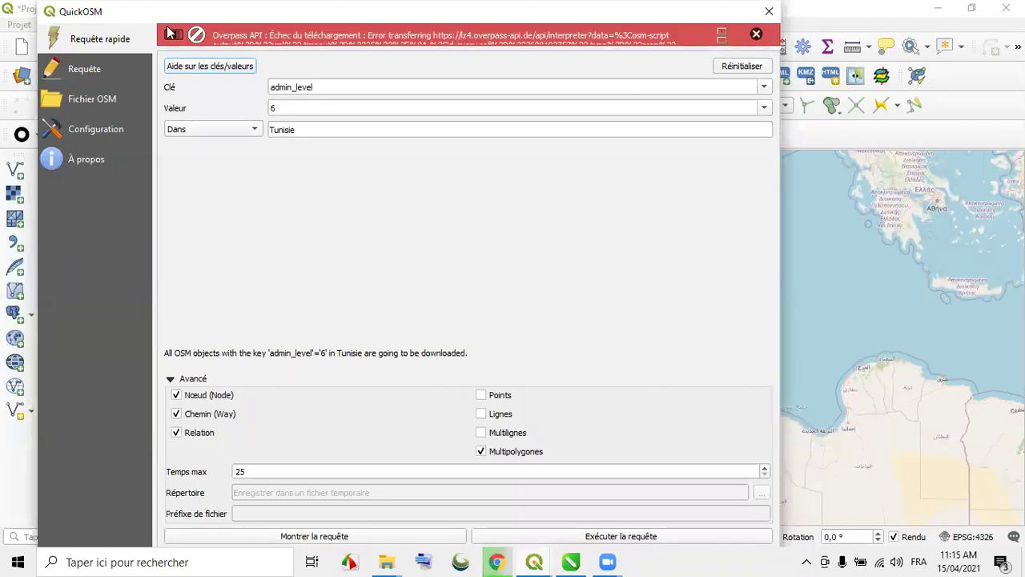
left_click_drag(168, 27, 220, 34)
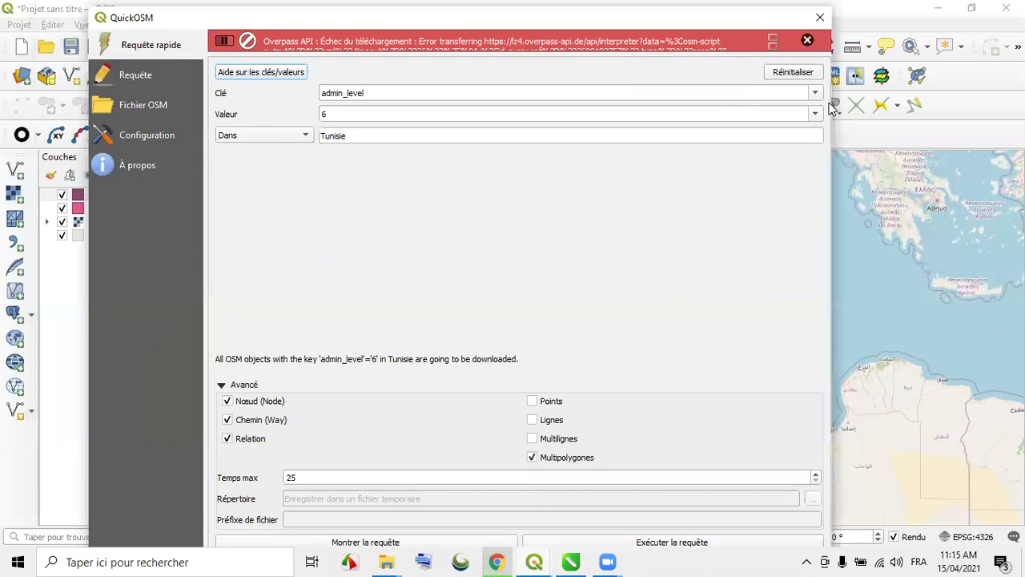
left_click(807, 40)
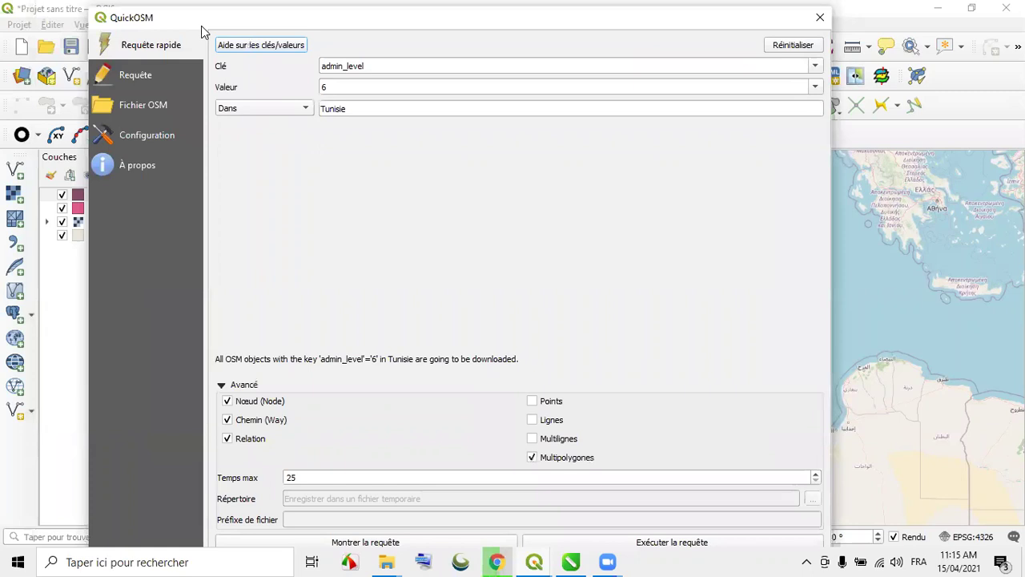
- Set the query to admin_level 4 in Nabeul and run it
left_click_drag(201, 26, 517, 210)
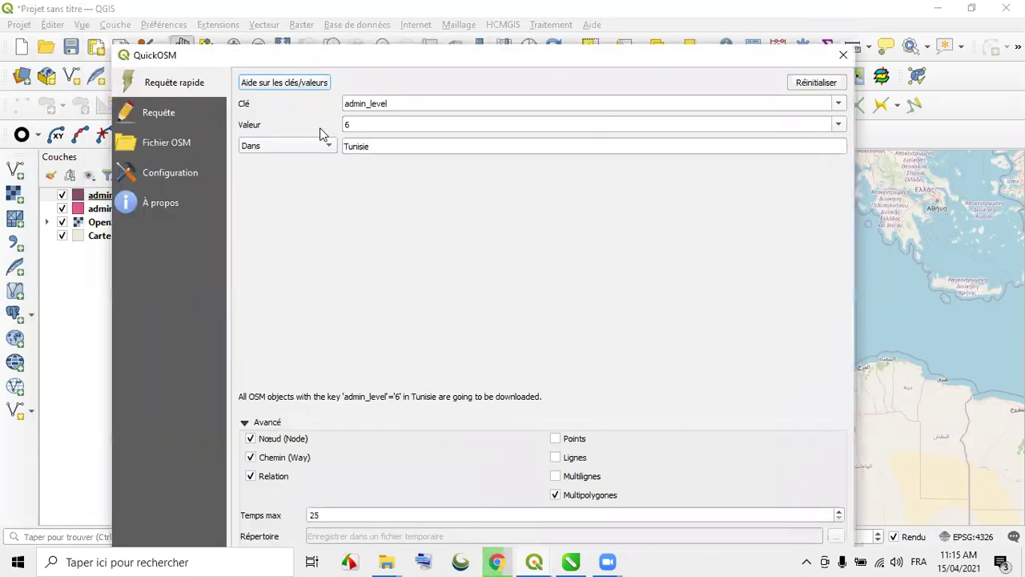
left_click(837, 125)
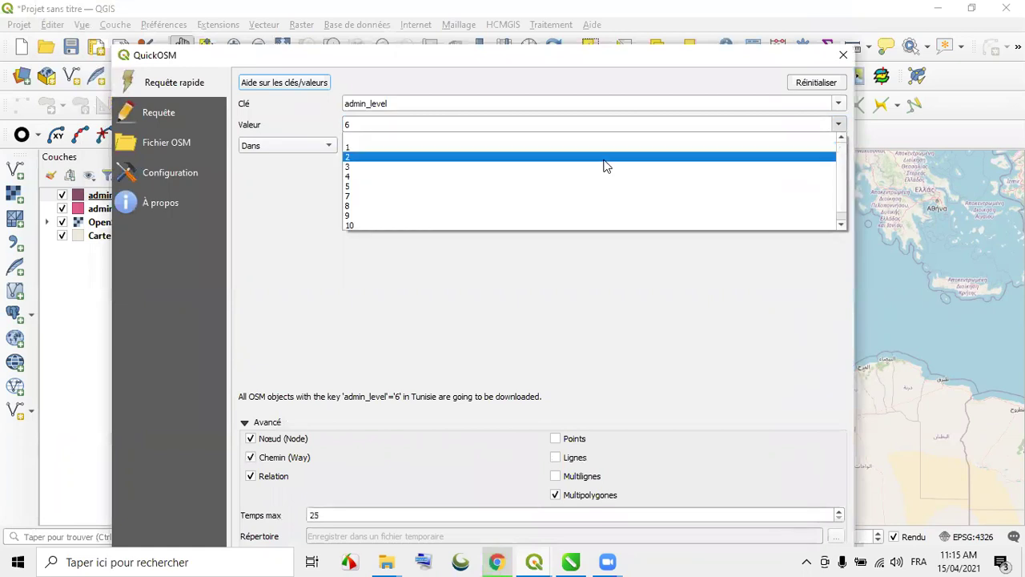
left_click(410, 177)
double_click(379, 146)
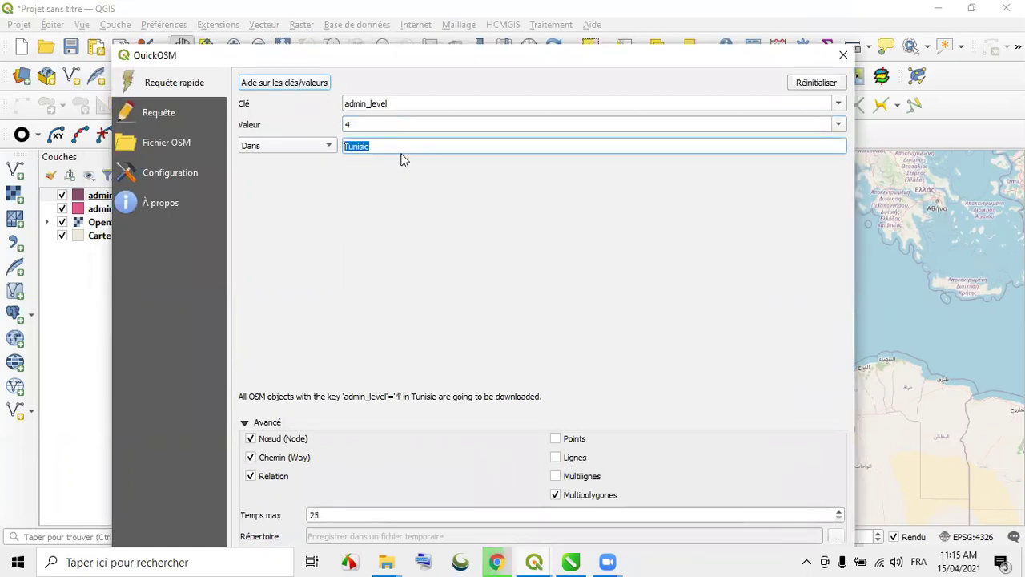
type("Nabeul")
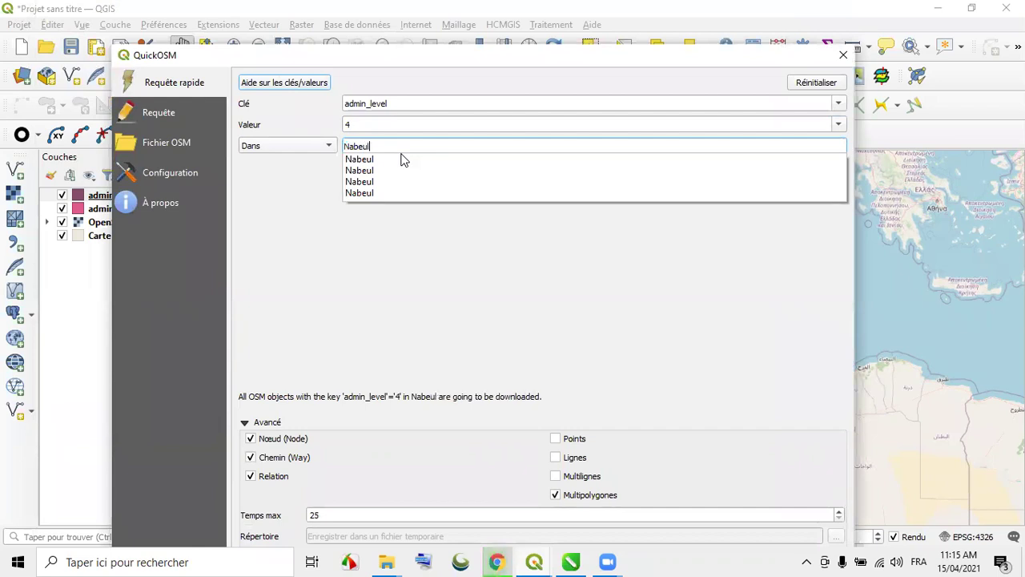
left_click(478, 251)
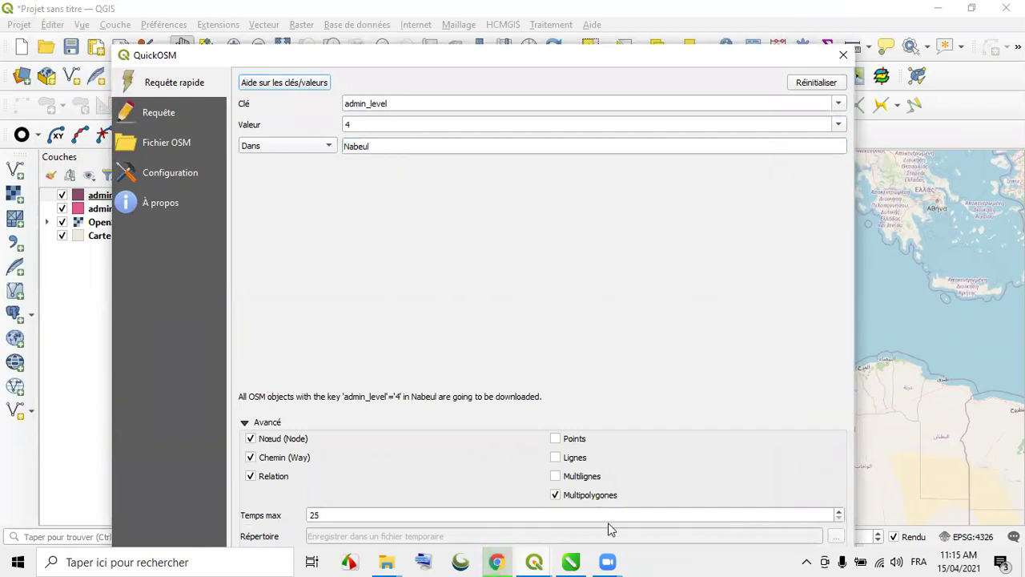
left_click_drag(662, 62, 669, 19)
left_click(702, 536)
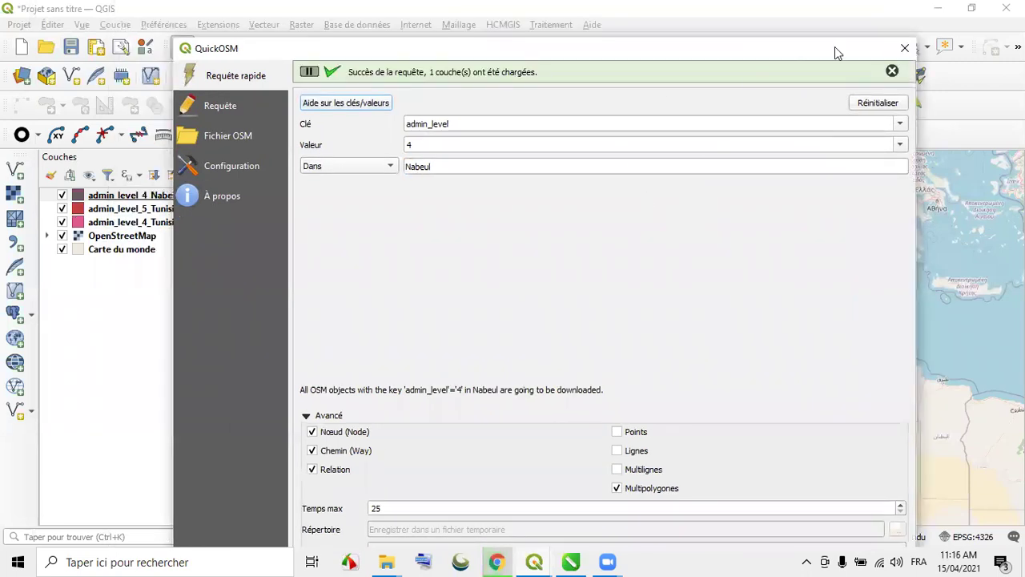
- Examine the downloaded administrative boundaries of Tunisia and the Nabeul governorate on the map
left_click(761, 542)
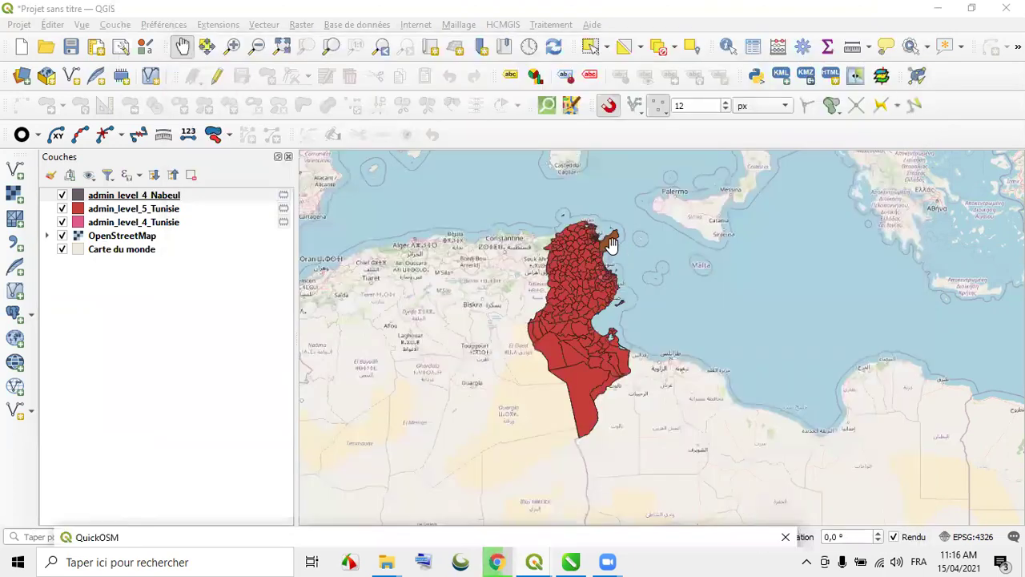
scroll(612, 246, "up", 3)
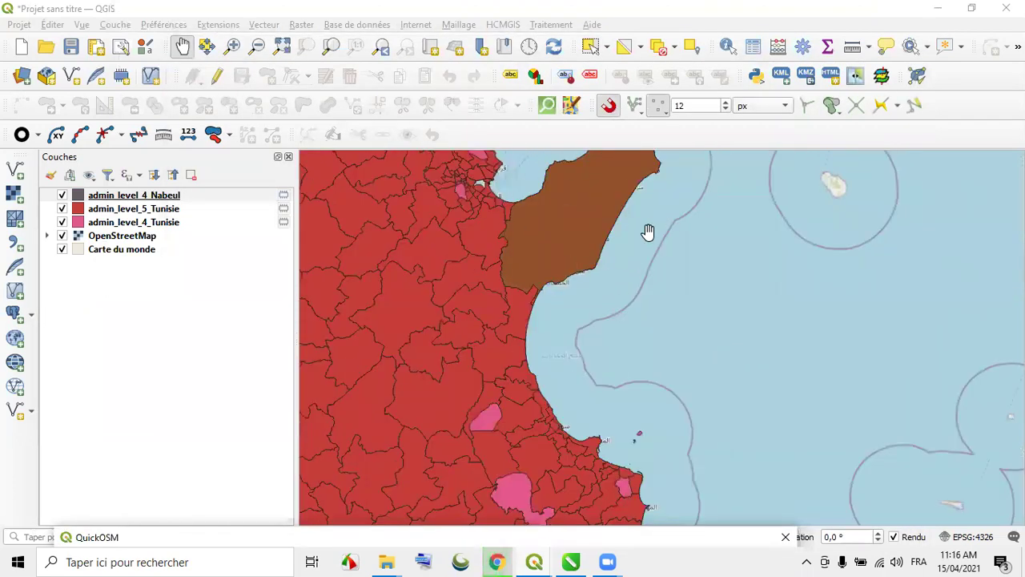
scroll(673, 311, "down", 3)
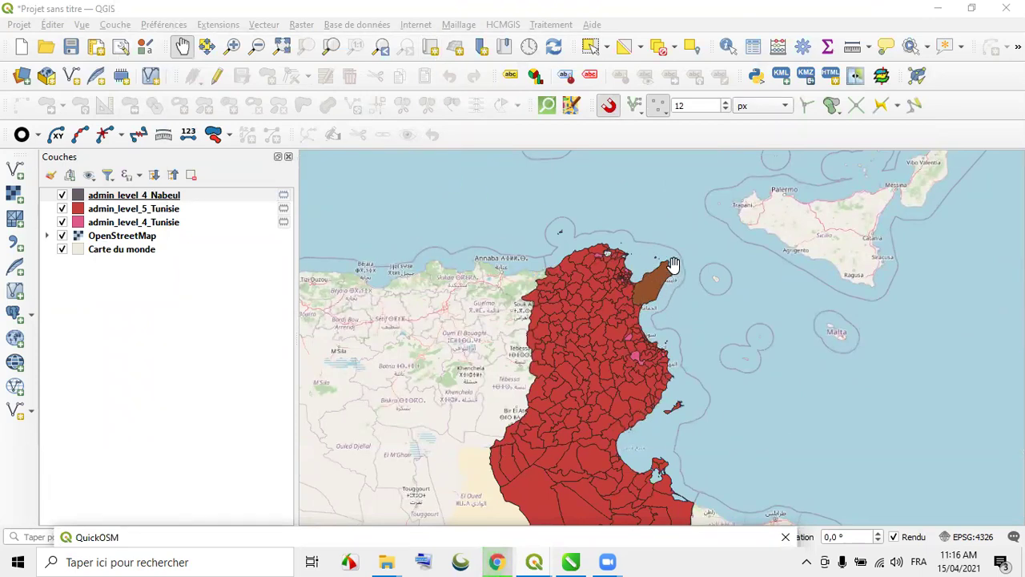
scroll(681, 282, "up", 2)
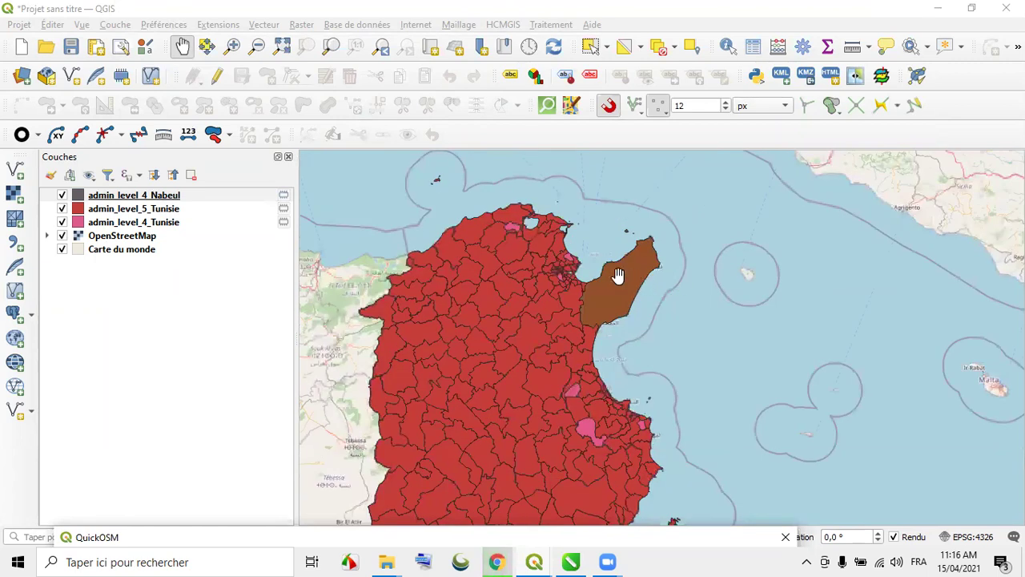
scroll(618, 274, "up", 2)
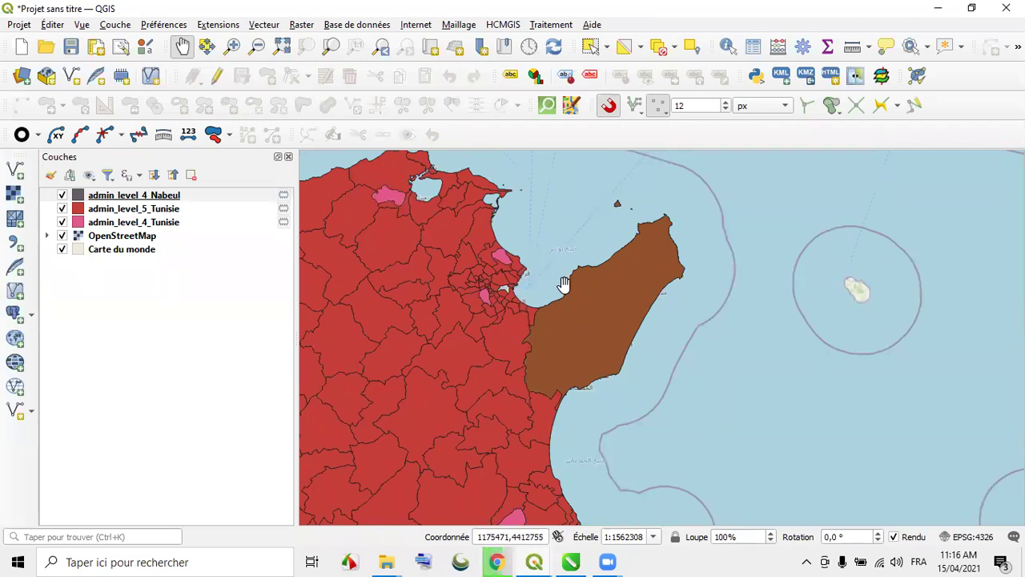
left_click(62, 249)
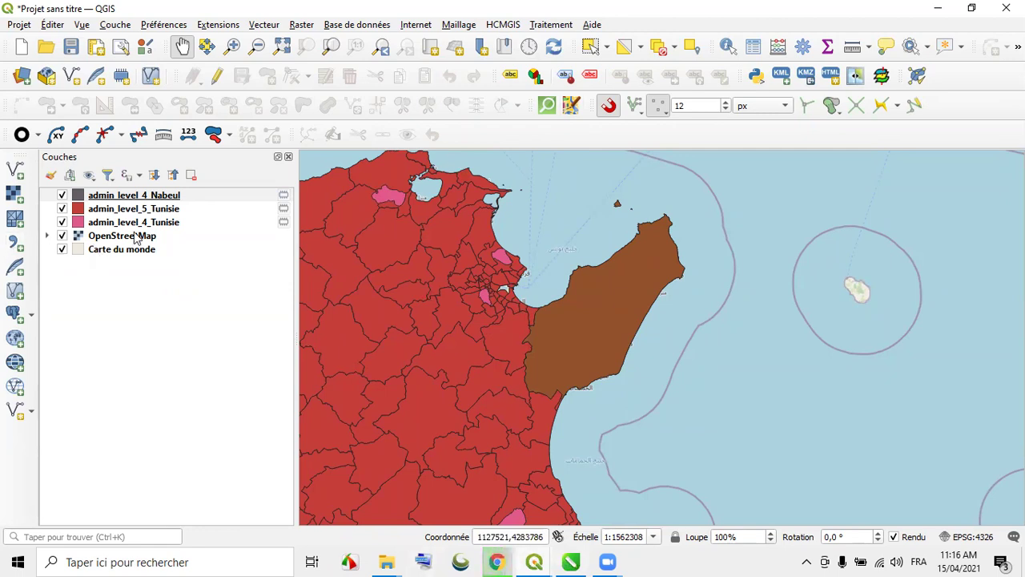
- Set up a QuickOSM quick query for the key admin_level with value 6 in Nabeul
left_click(547, 104)
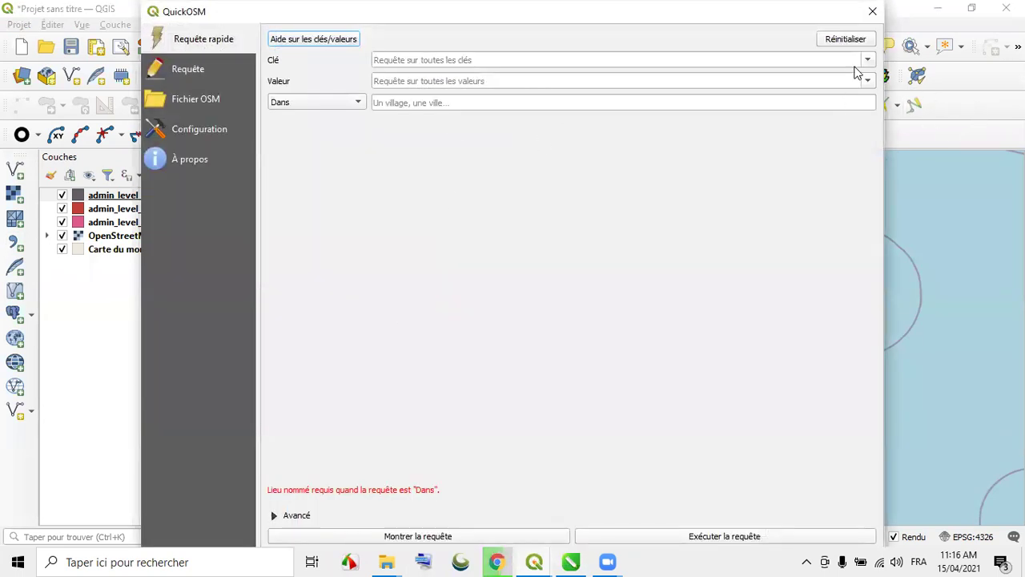
left_click(867, 59)
left_click(425, 122)
left_click(409, 81)
type("6")
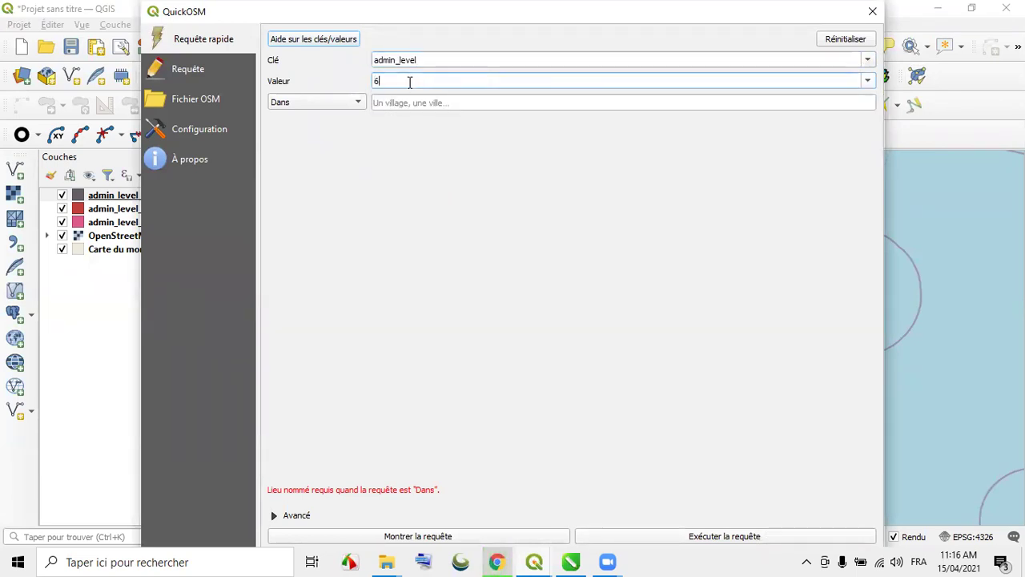
left_click(382, 103)
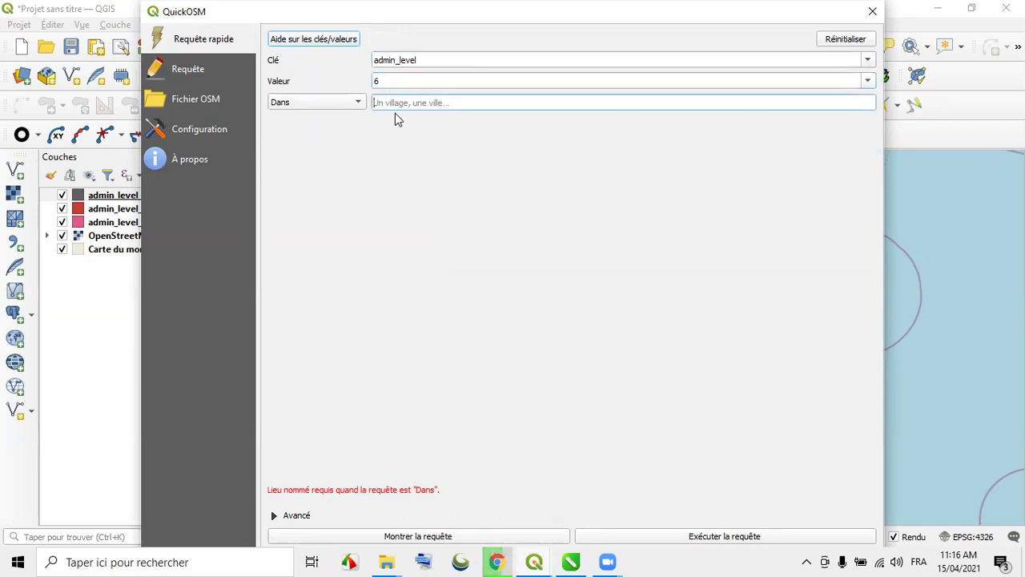
type("BN")
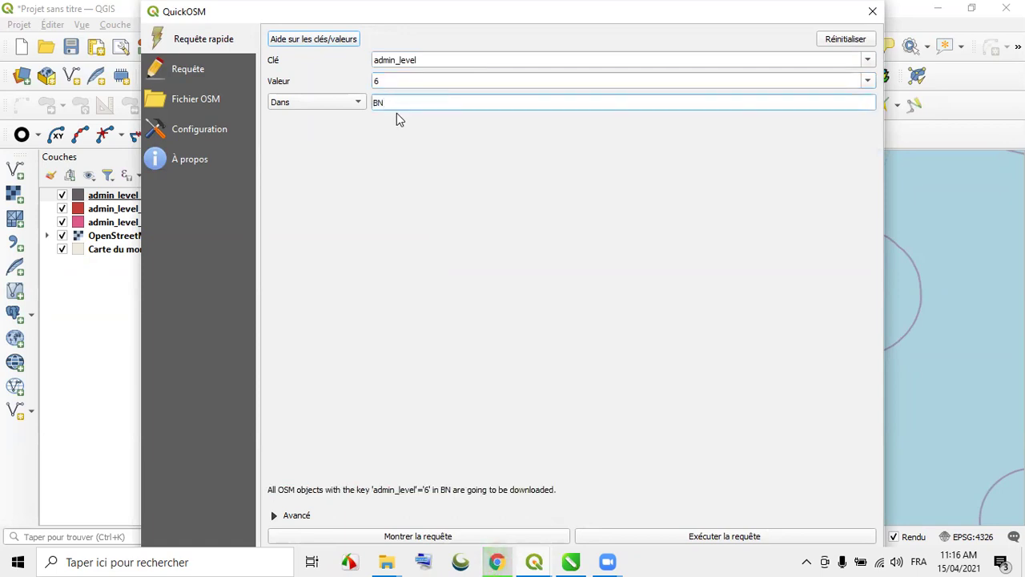
key("BackSpace")
key("BackSpace")
type("Na")
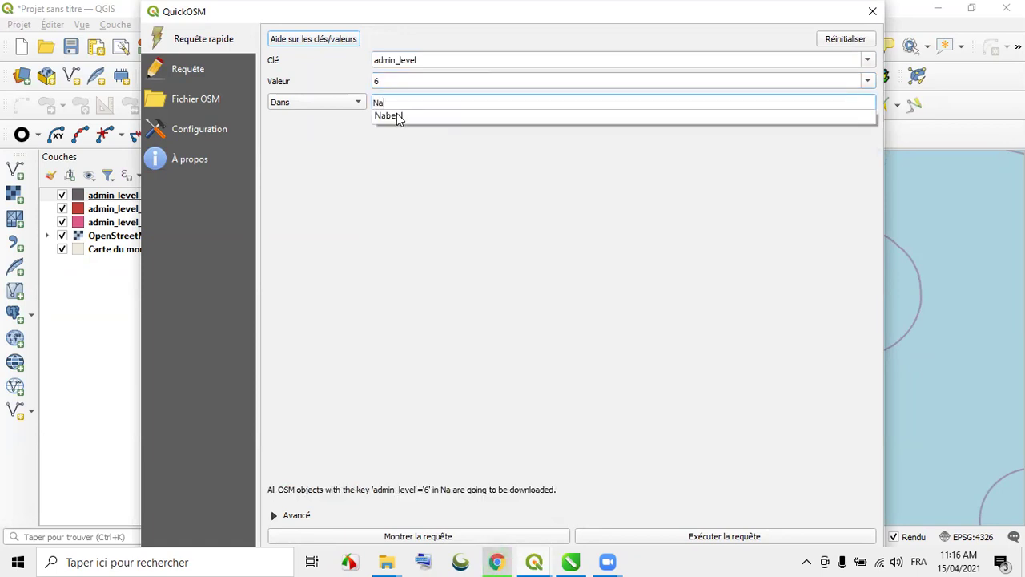
left_click(395, 116)
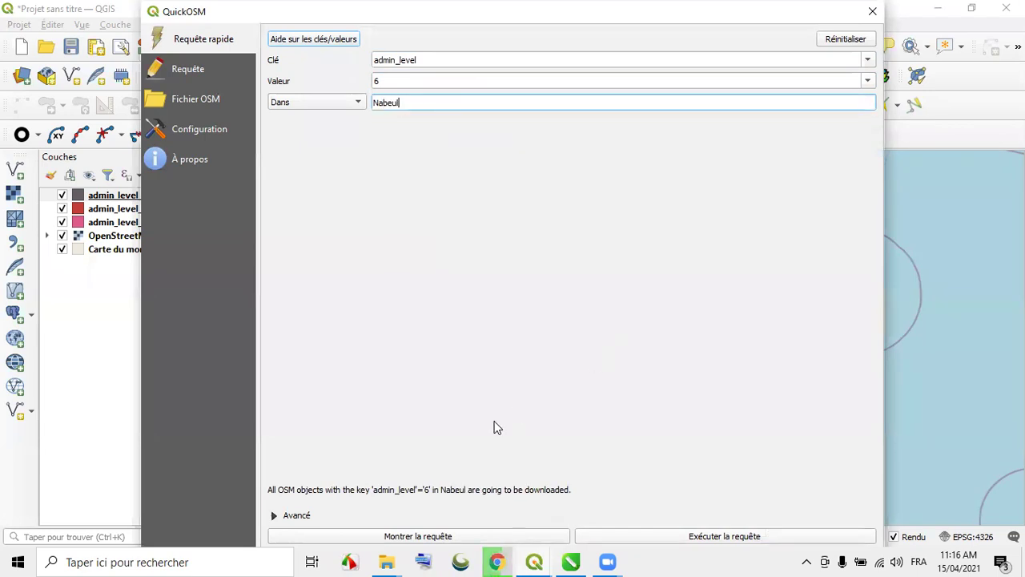
- Try to download the admin_level 6 query for Nabeul with only multipolygons as output, and close QuickOSM
left_click(289, 518)
left_click(585, 395)
left_click(585, 413)
left_click(585, 433)
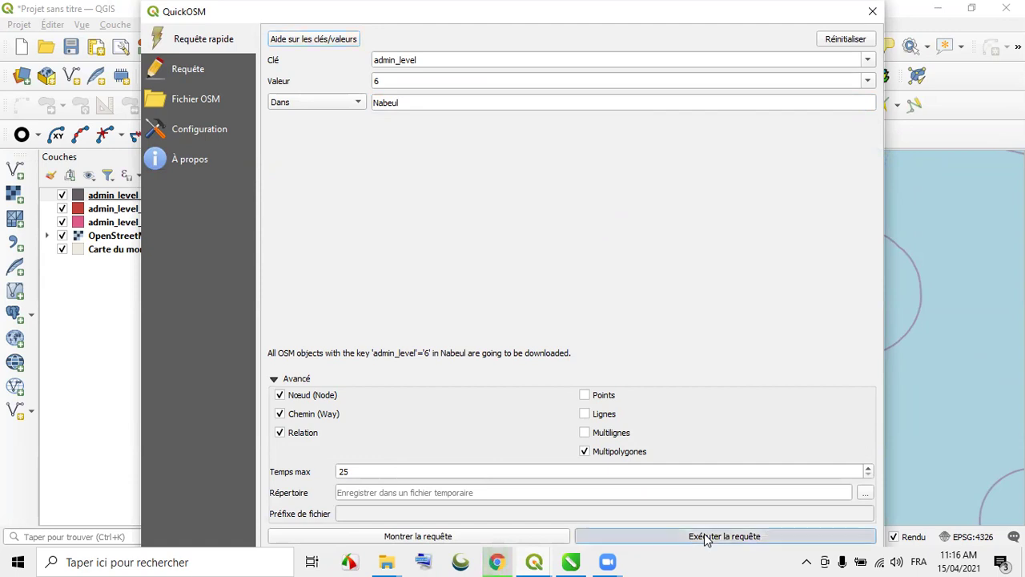
left_click(705, 538)
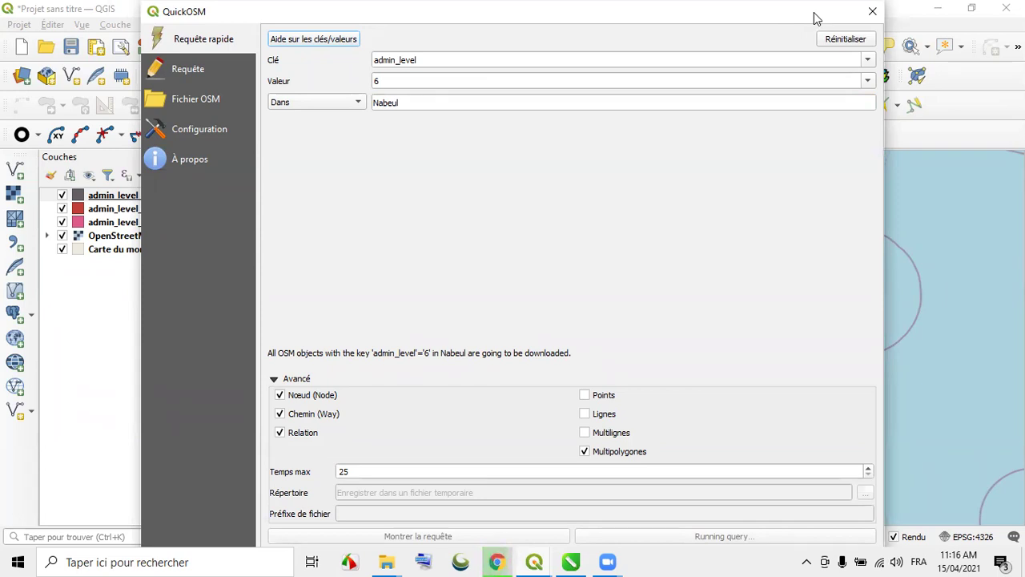
left_click_drag(814, 17, 753, 46)
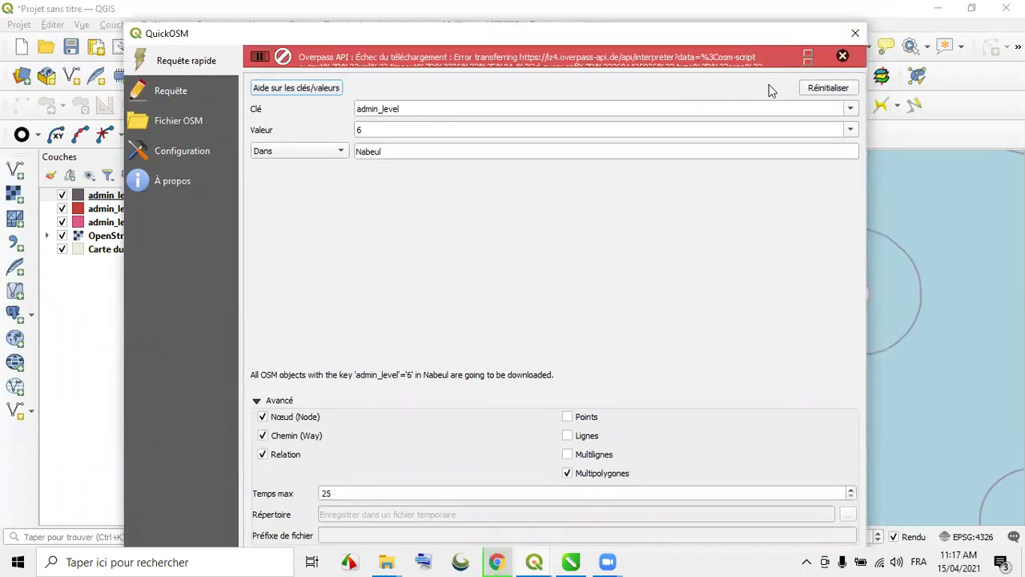
left_click(854, 33)
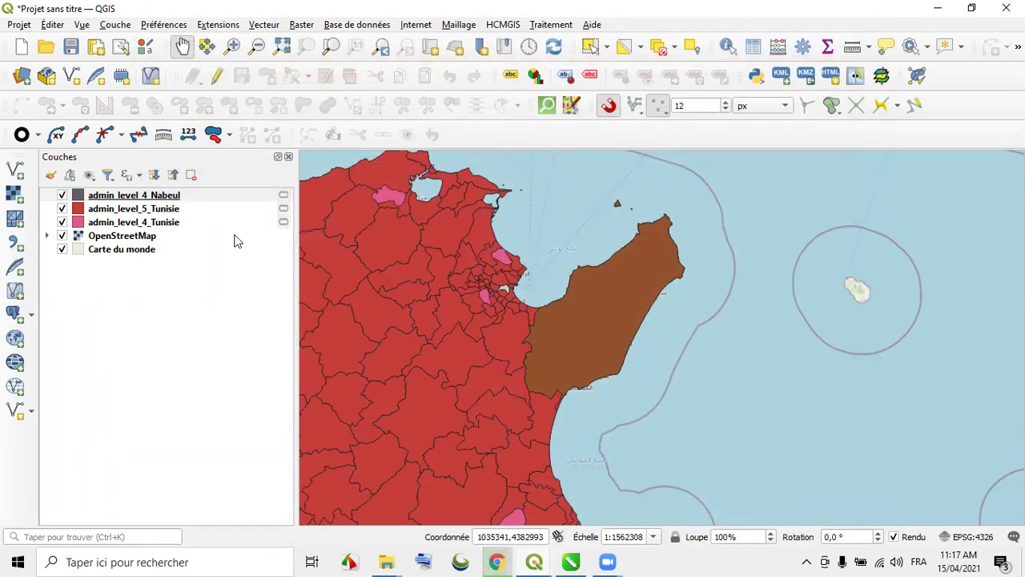
- Hide the admin_level_4_Nabeul, OpenStreetMap and Carte du monde layers
left_click(62, 195)
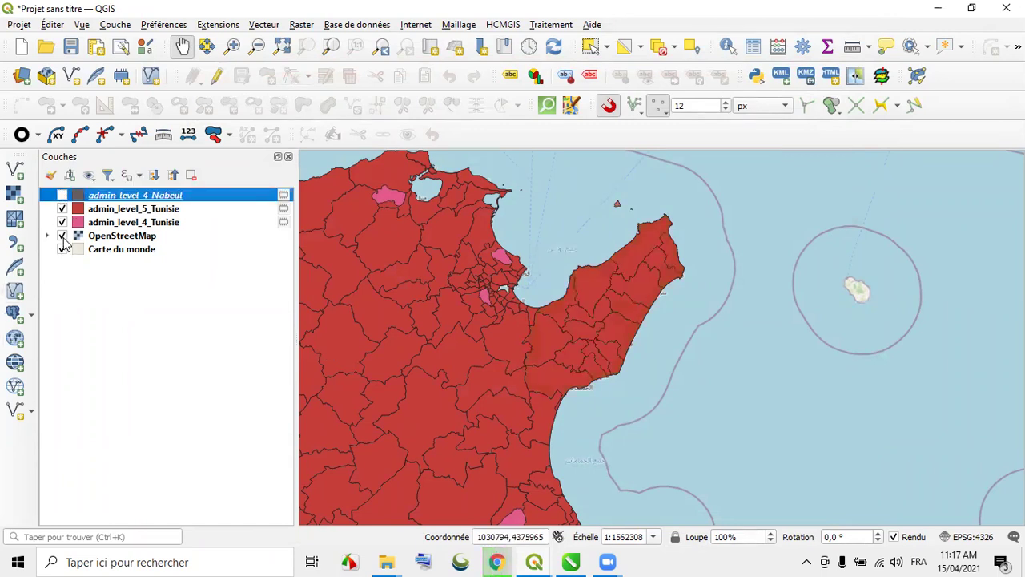
left_click(61, 235)
left_click(62, 249)
scroll(724, 272, "down", 1)
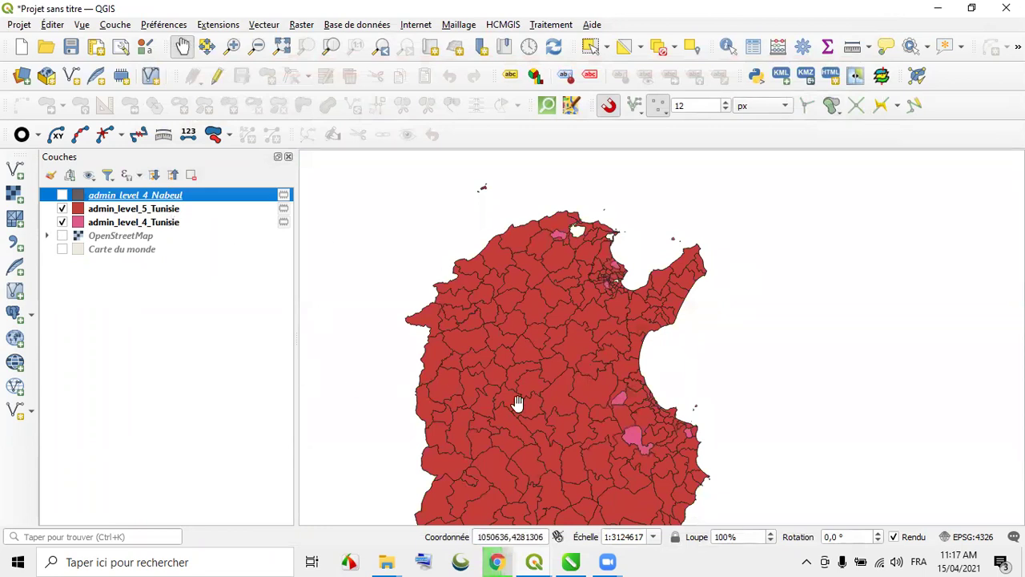
- Compare the level 5 and level 4 boundaries of Tunisia by toggling the admin_level_5_Tunisie layer's visibility, leaving it shown
left_click(62, 209)
left_click(62, 209)
left_click(62, 209)
left_click(62, 209)
left_click(62, 209)
left_click(61, 209)
left_click(61, 209)
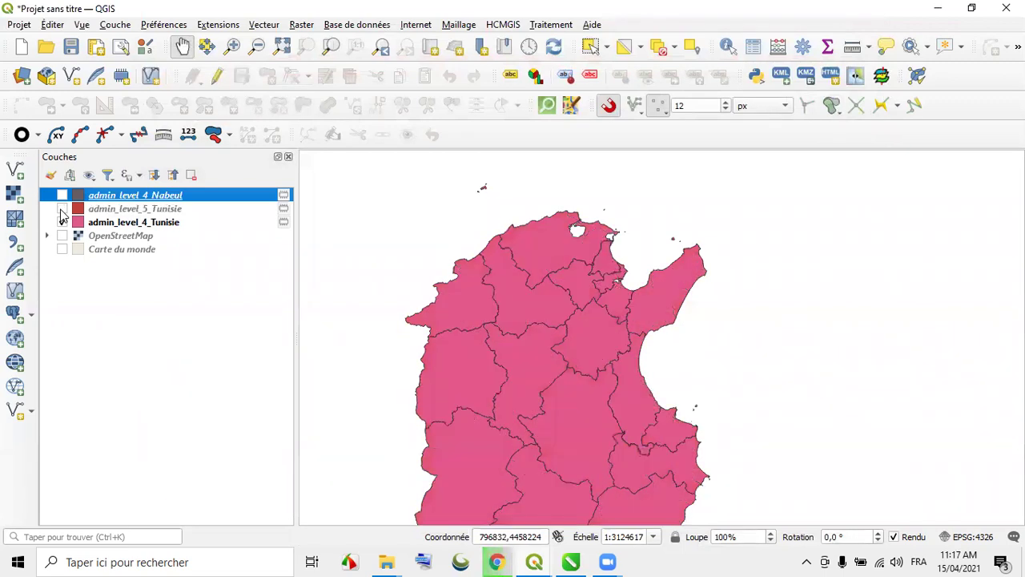
left_click(62, 209)
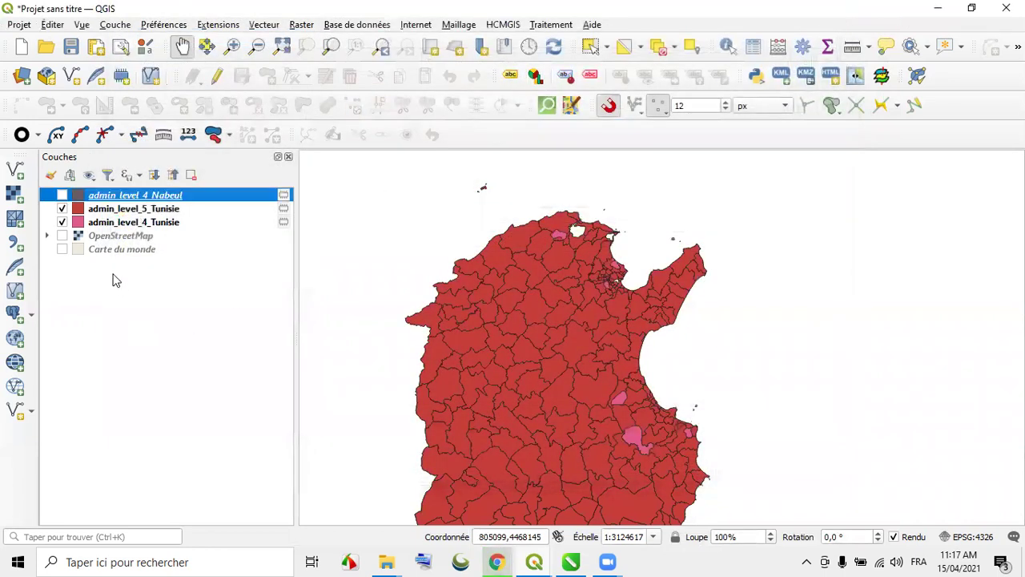
- Give the simple fill of the admin_level_5_Tunisie layer a transparent fill colour and apply the symbology
left_click(77, 210)
double_click(76, 211)
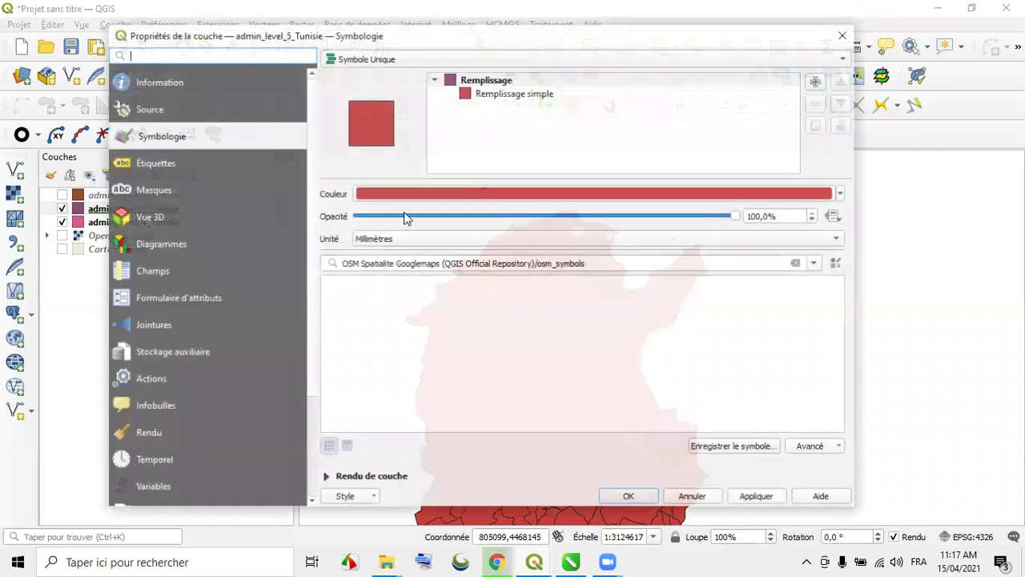
left_click(522, 95)
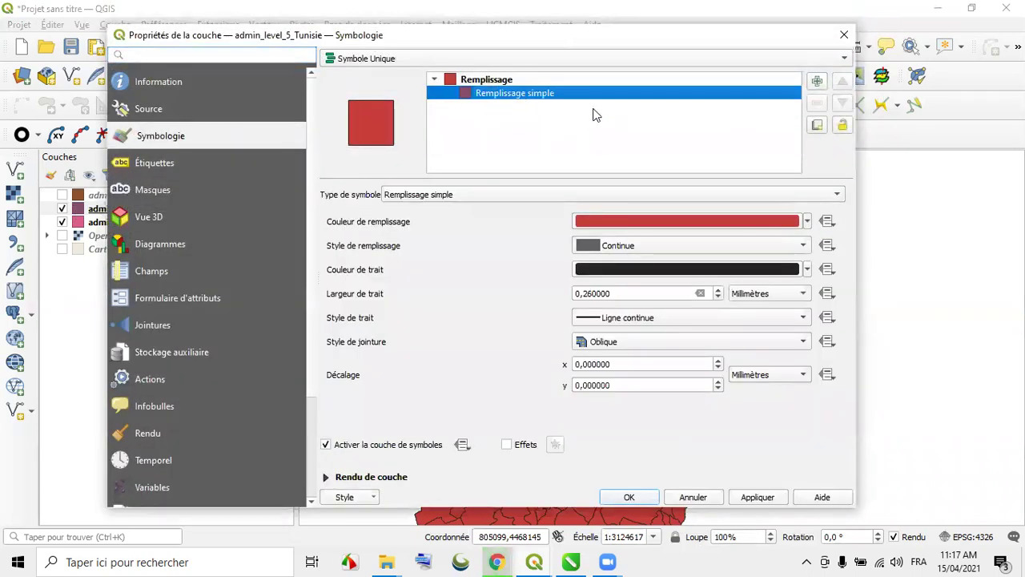
left_click(807, 221)
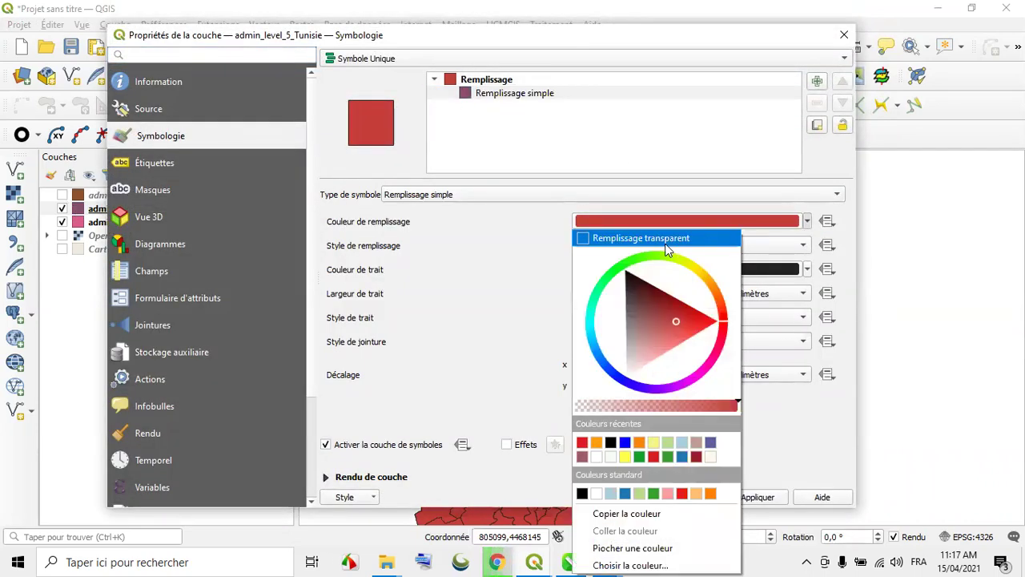
left_click(676, 237)
left_click(753, 496)
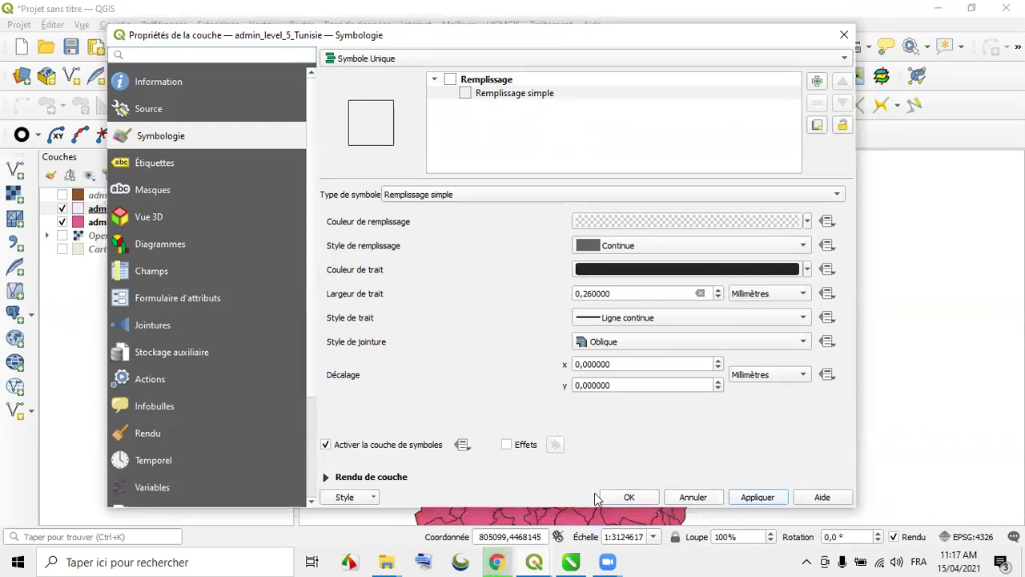
left_click(625, 496)
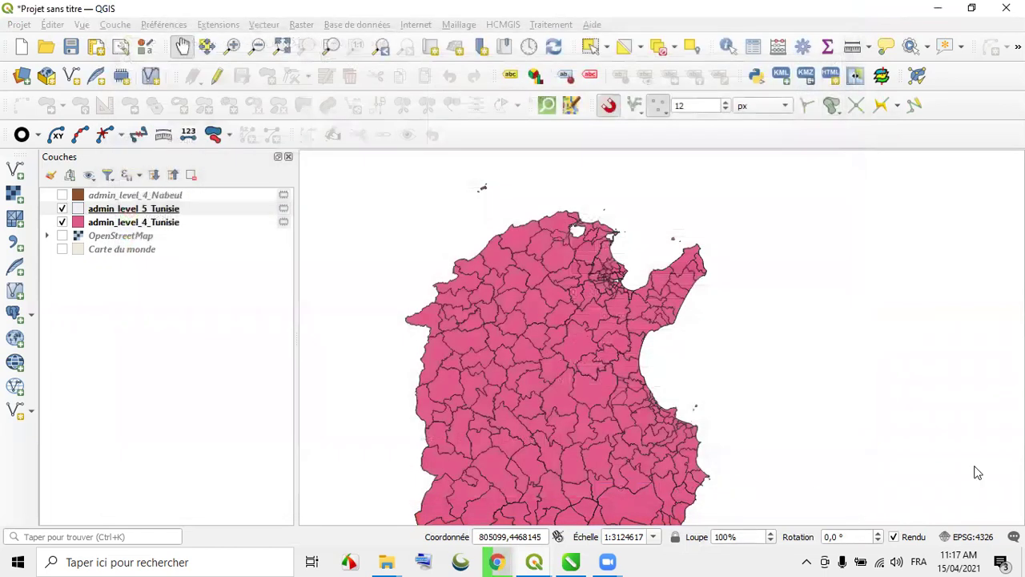
- Check the level 5 outlines on their own by temporarily hiding the admin_level_4_Tunisie layer
left_click(71, 210)
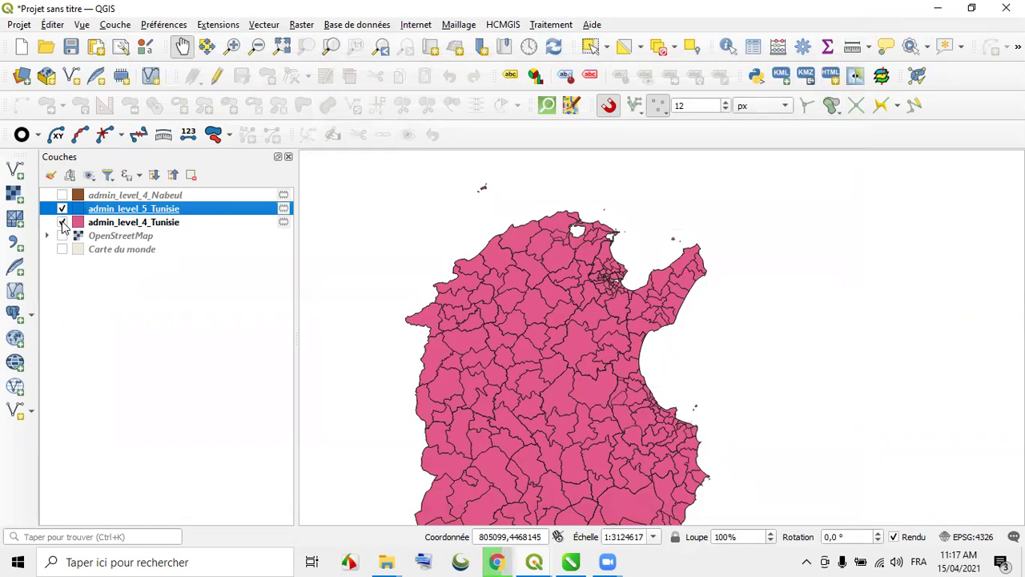
left_click(62, 223)
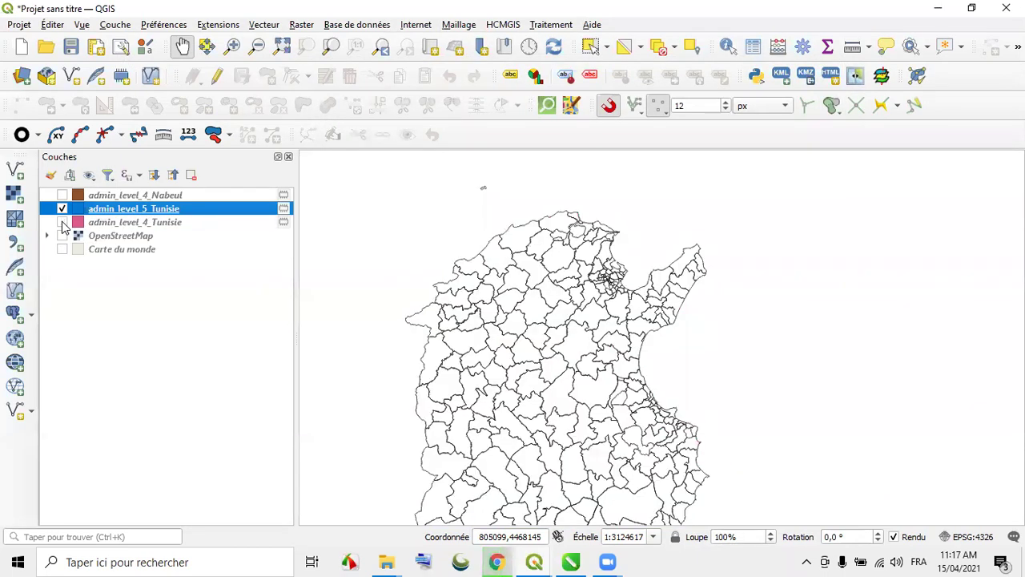
left_click(62, 222)
- Change the simple fill colour of the admin_level_4_Tunisie layer to pale yellow
left_click(110, 228)
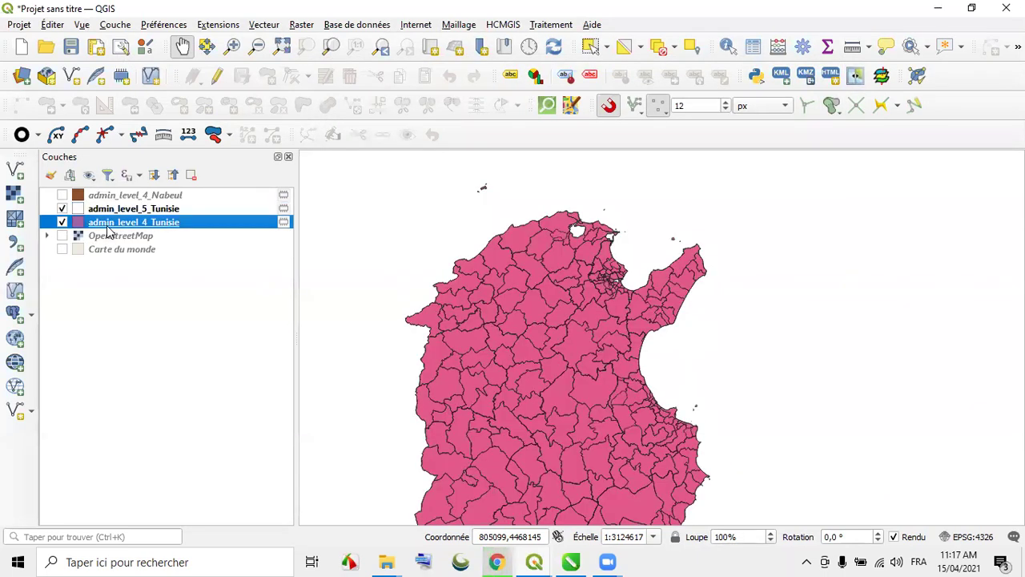
double_click(112, 227)
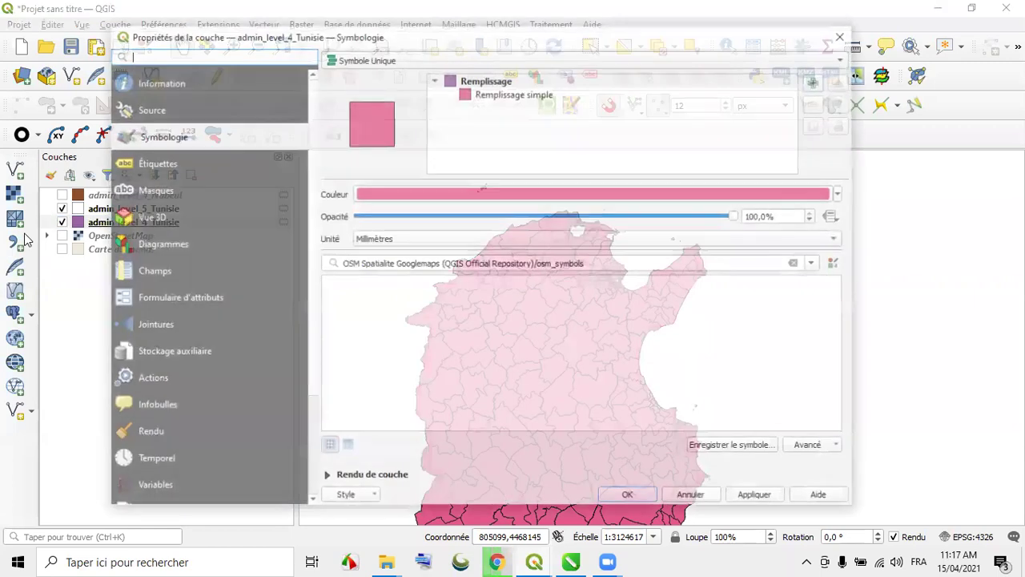
left_click(509, 96)
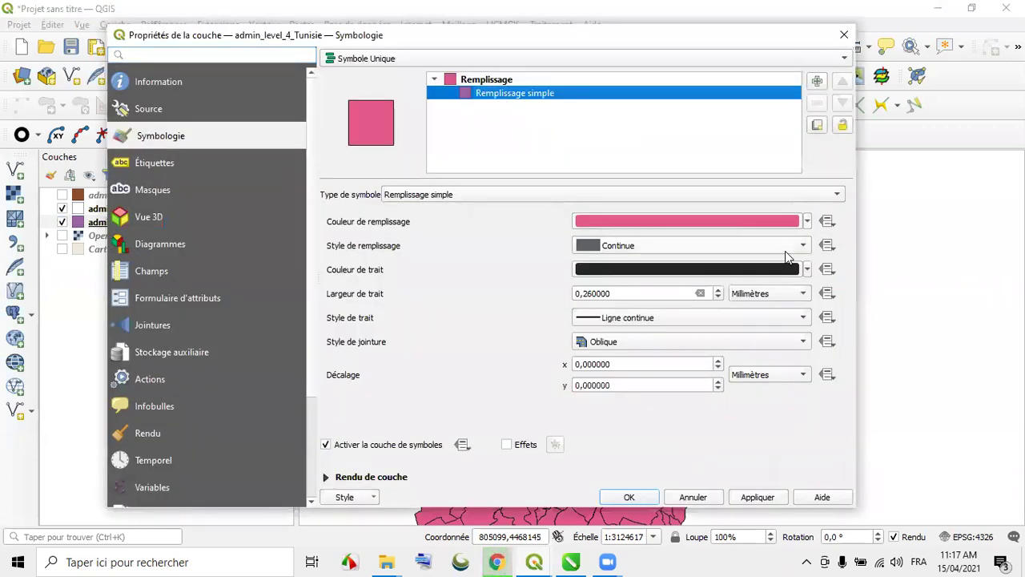
left_click(808, 222)
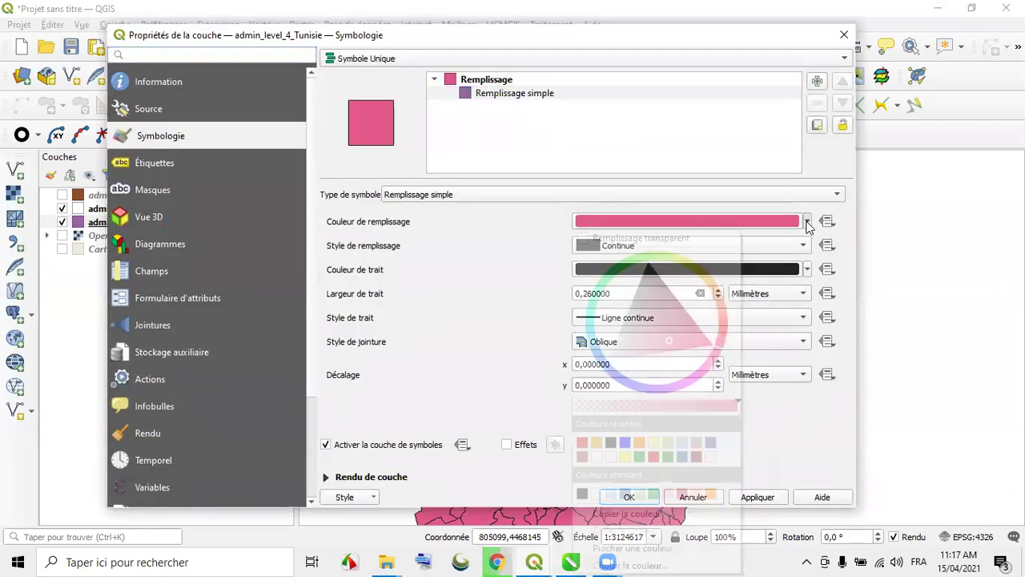
left_click_drag(726, 347, 692, 267)
left_click(682, 330)
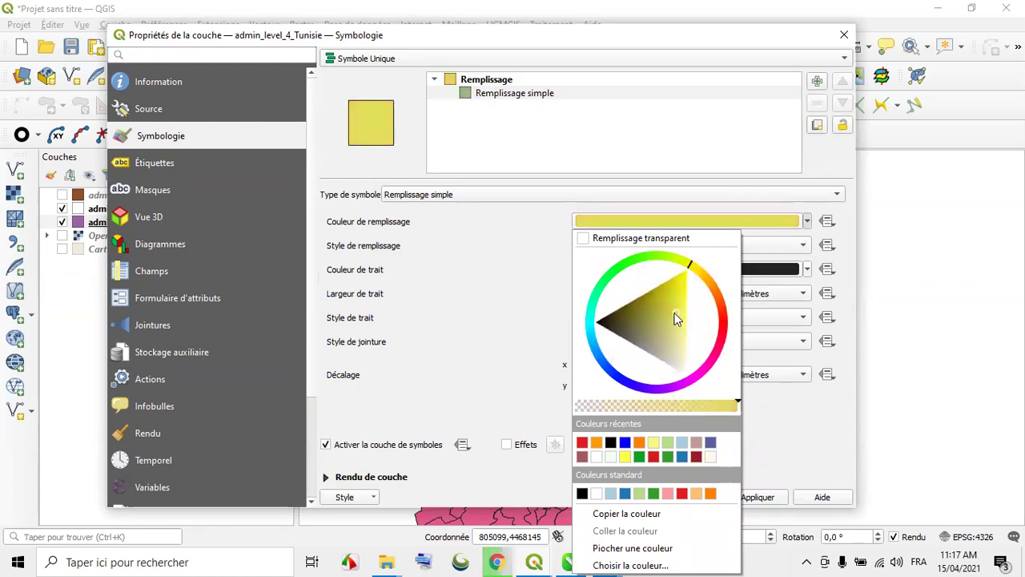
left_click(524, 371)
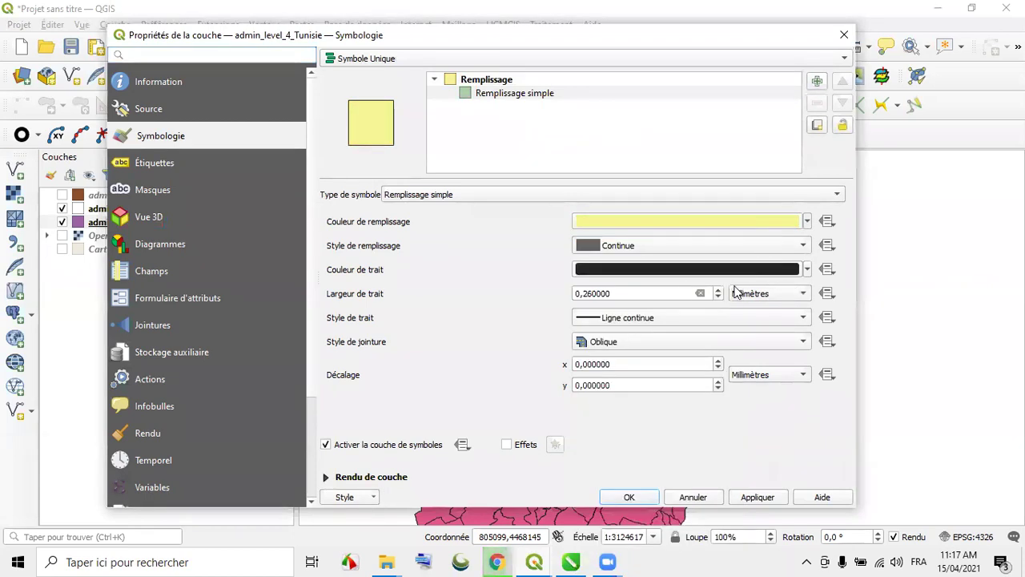
- Set the admin_level_4_Tunisie outline to blue with a width of 0.46 mm and apply the symbology
left_click(807, 269)
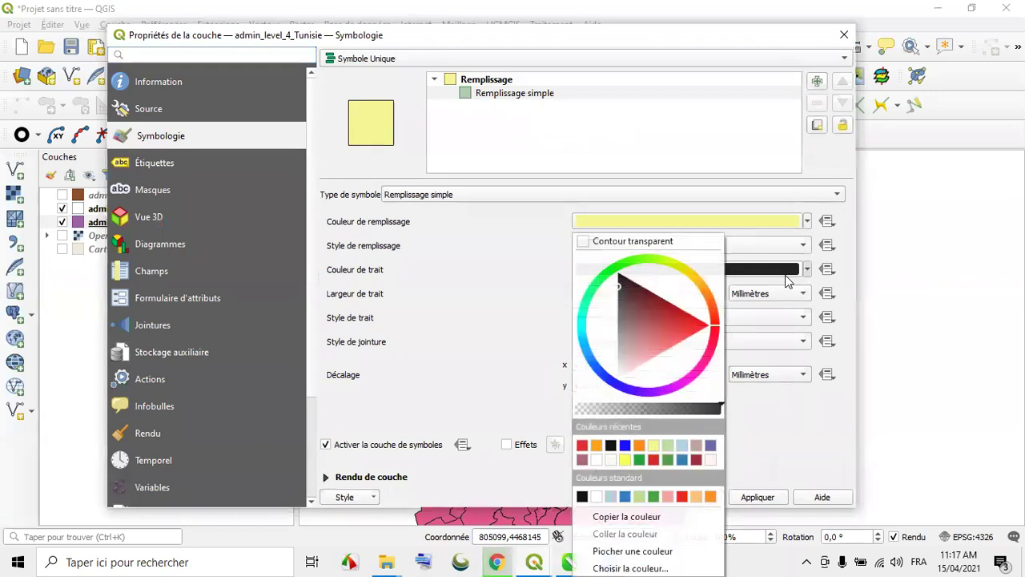
left_click(623, 446)
left_click(718, 289)
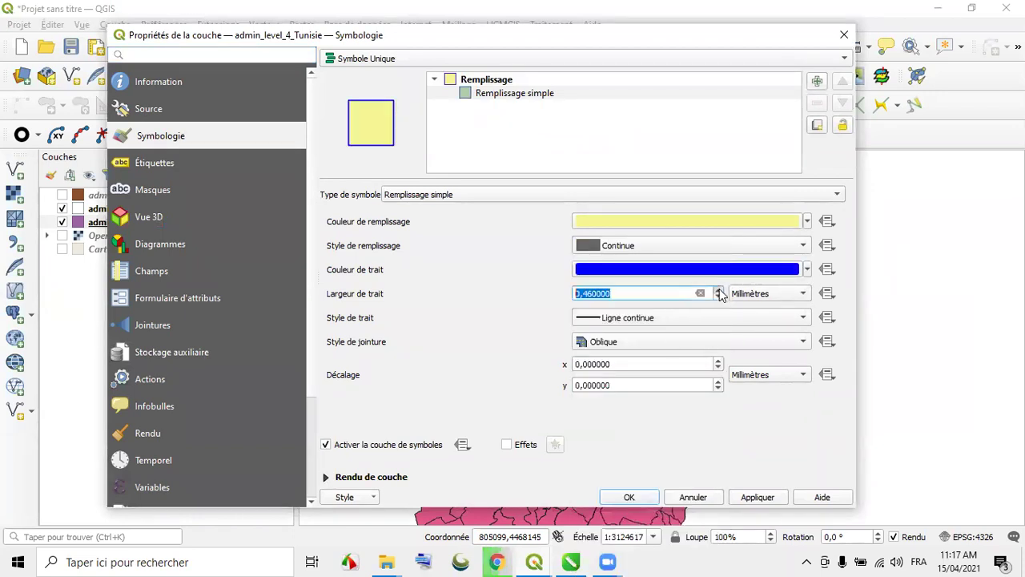
left_click(767, 497)
left_click(649, 498)
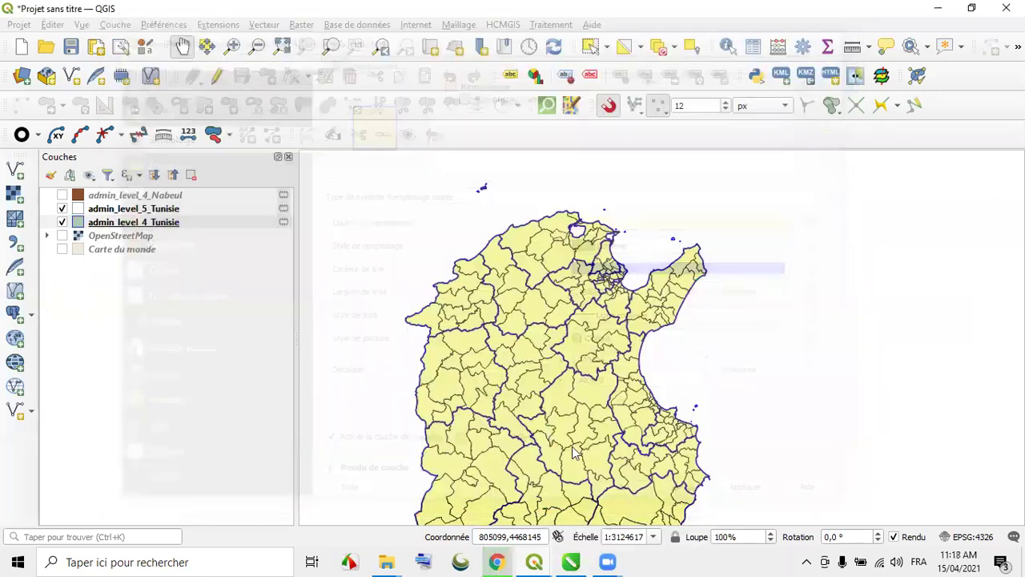
- Examine the styled level 4 and level 5 boundaries across Tunisia and the temporary-layer notice of admin_level_5_Tunisie
left_click_drag(541, 373, 554, 297)
left_click_drag(580, 423, 577, 309)
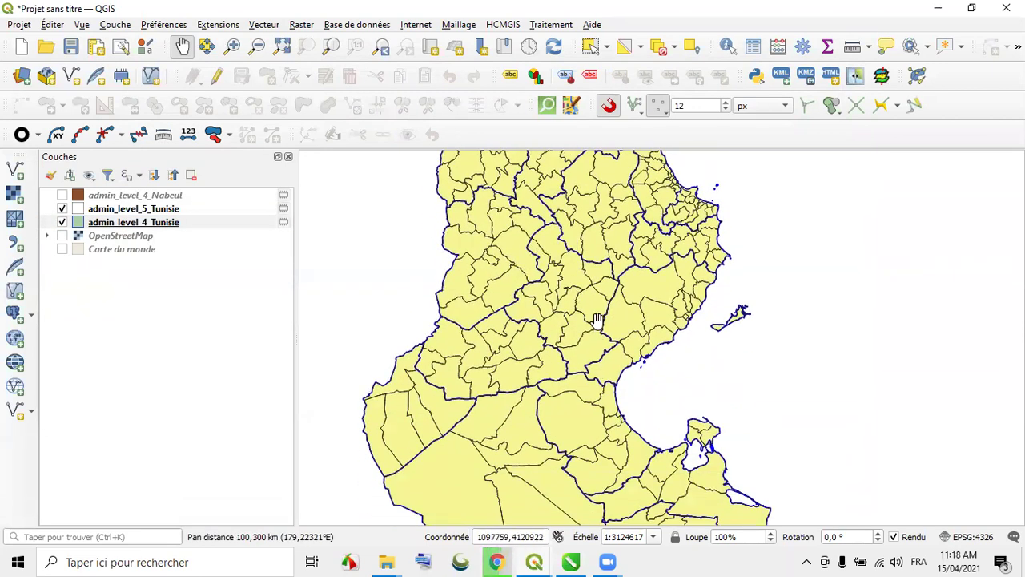
scroll(571, 309, "up", 1)
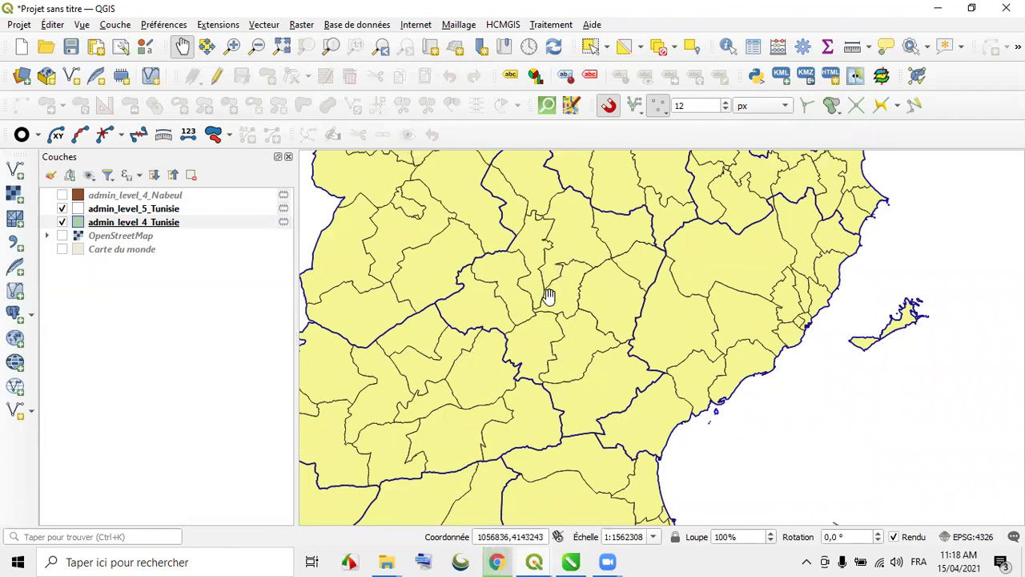
scroll(544, 320, "down", 2)
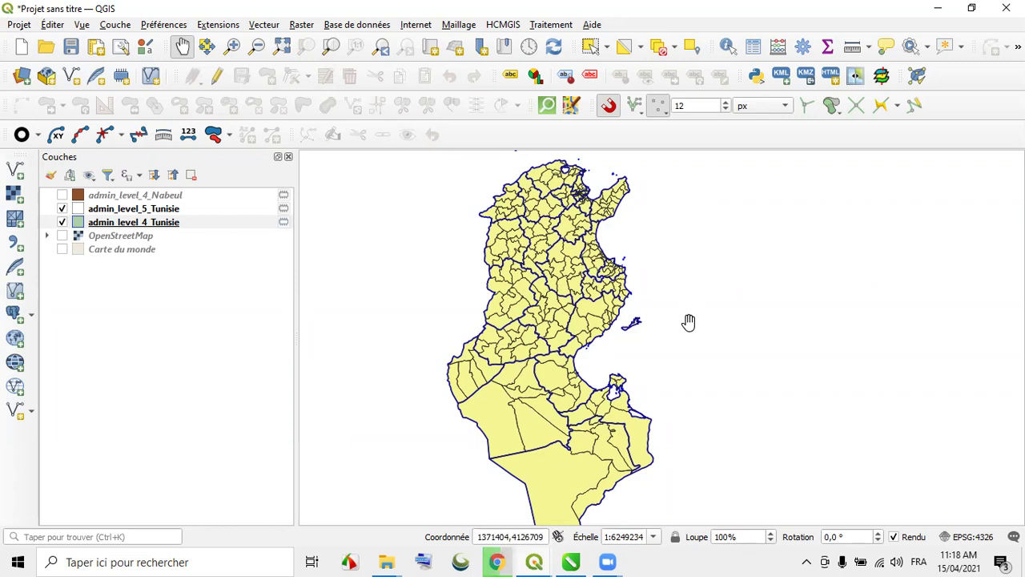
scroll(545, 164, "up", 1)
left_click_drag(545, 164, 549, 229)
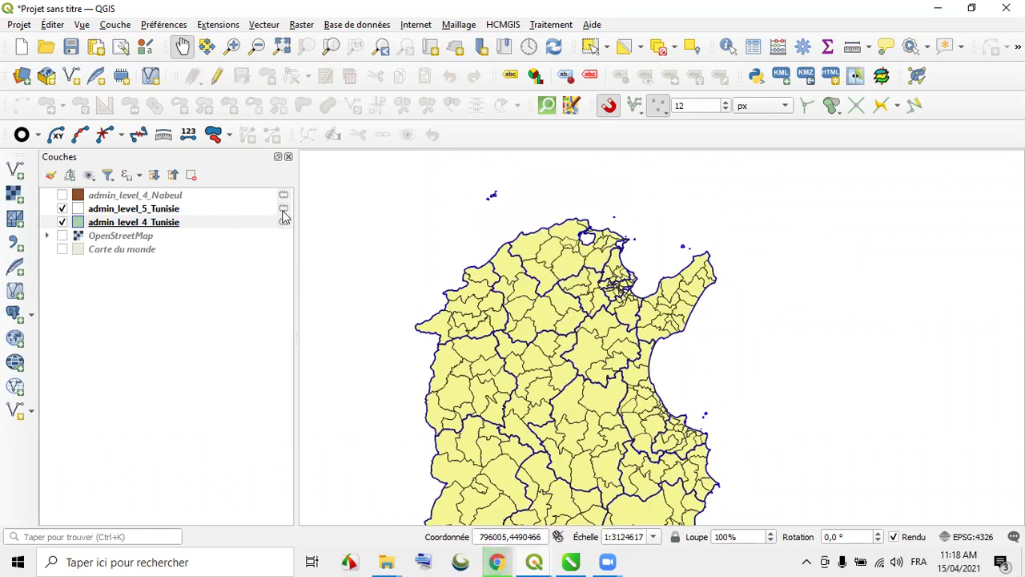
mouse_move(285, 212)
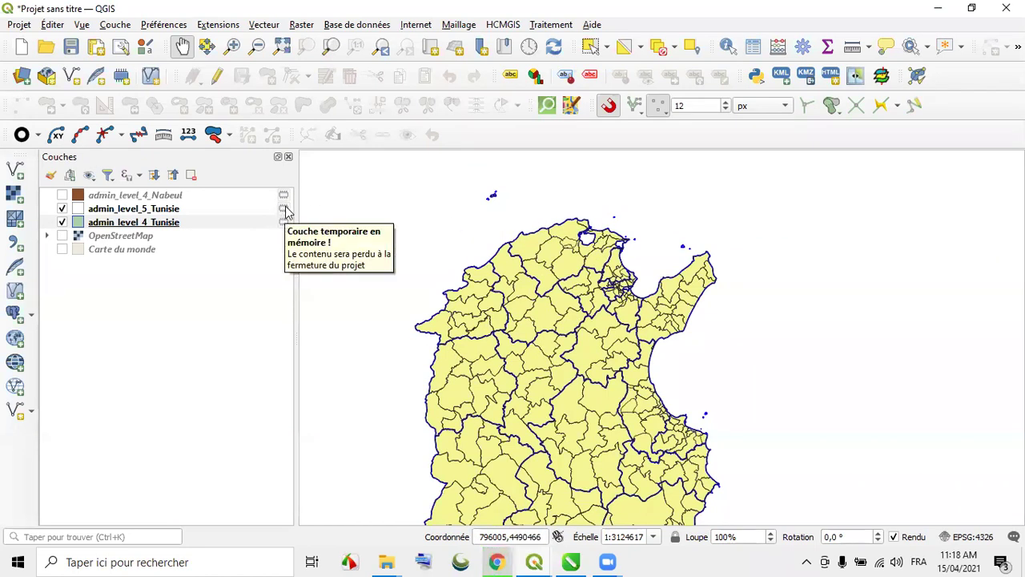
- Rename the admin_level_4_Tunisie layer as Gouvernorat
left_click(164, 223)
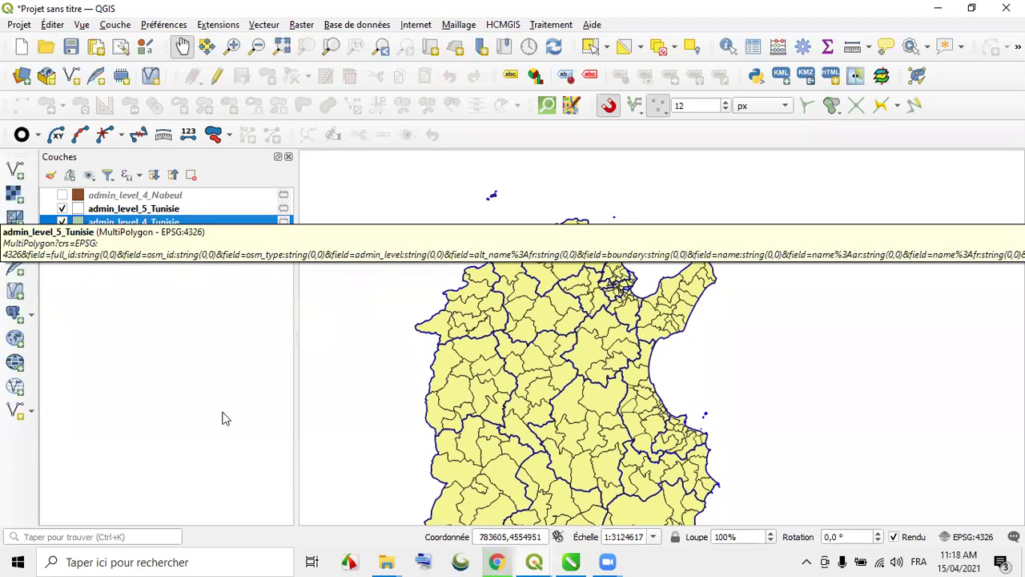
left_click(138, 210)
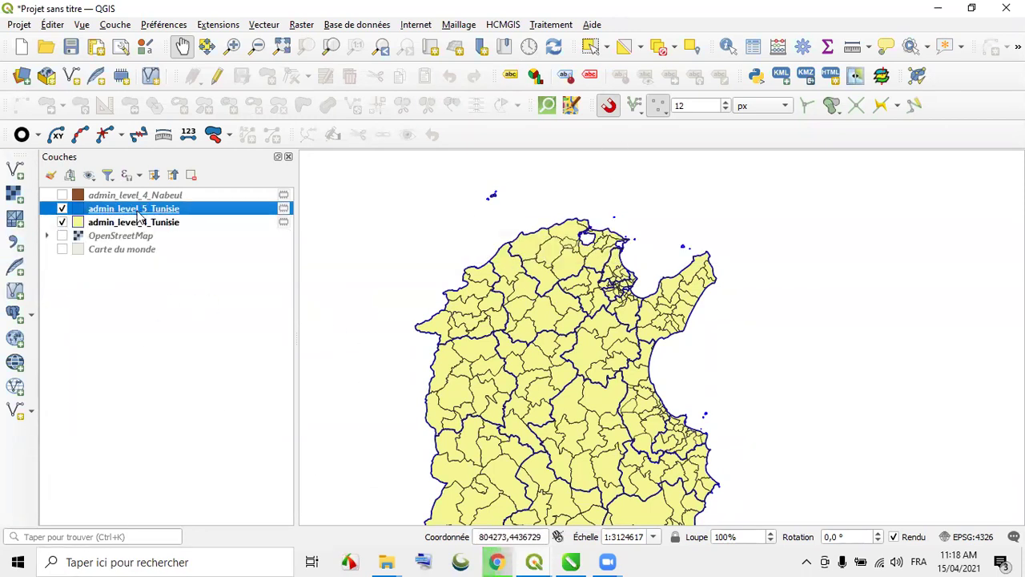
left_click(118, 224)
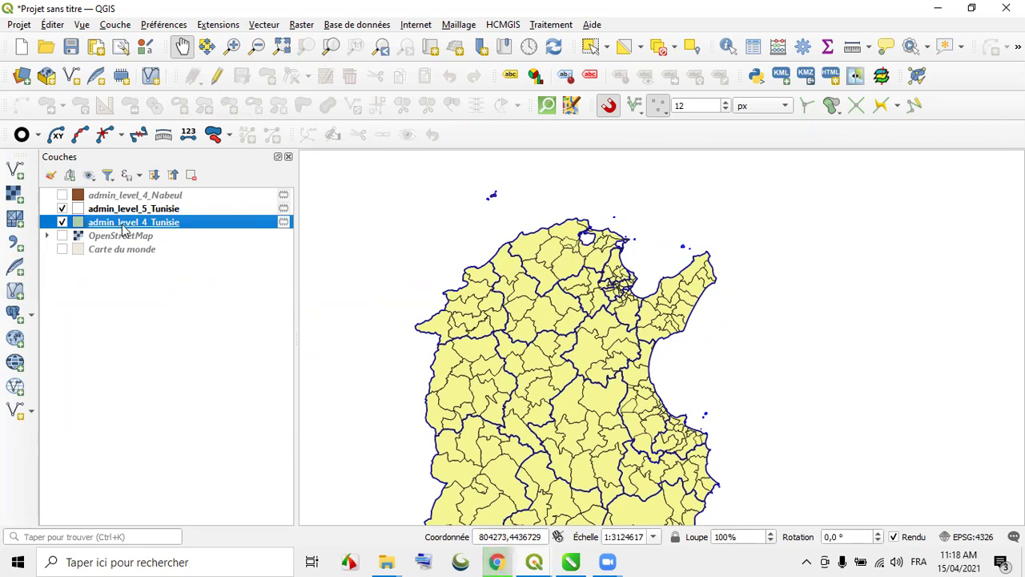
right_click(124, 230)
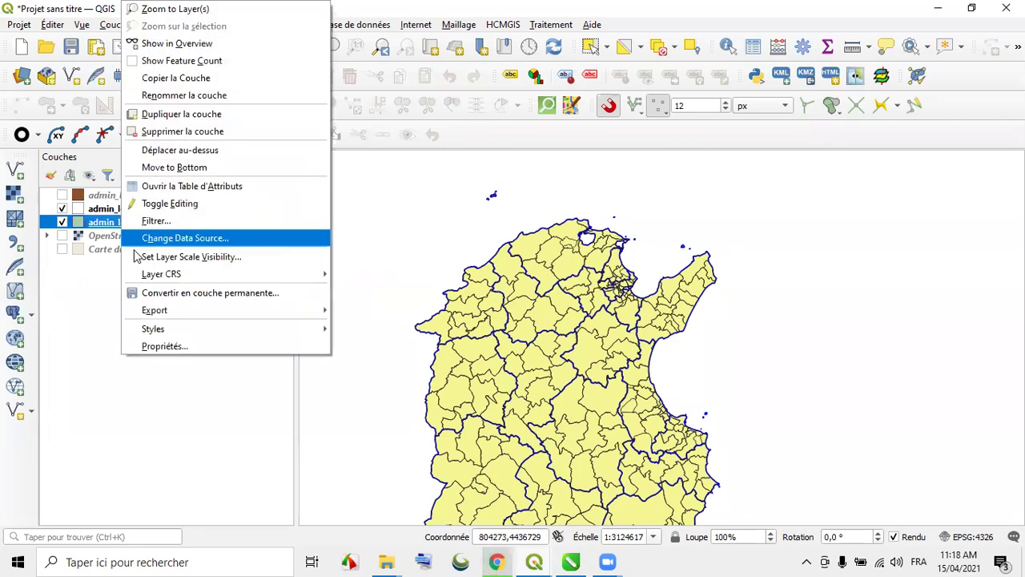
left_click(193, 99)
type("Gouvernorat")
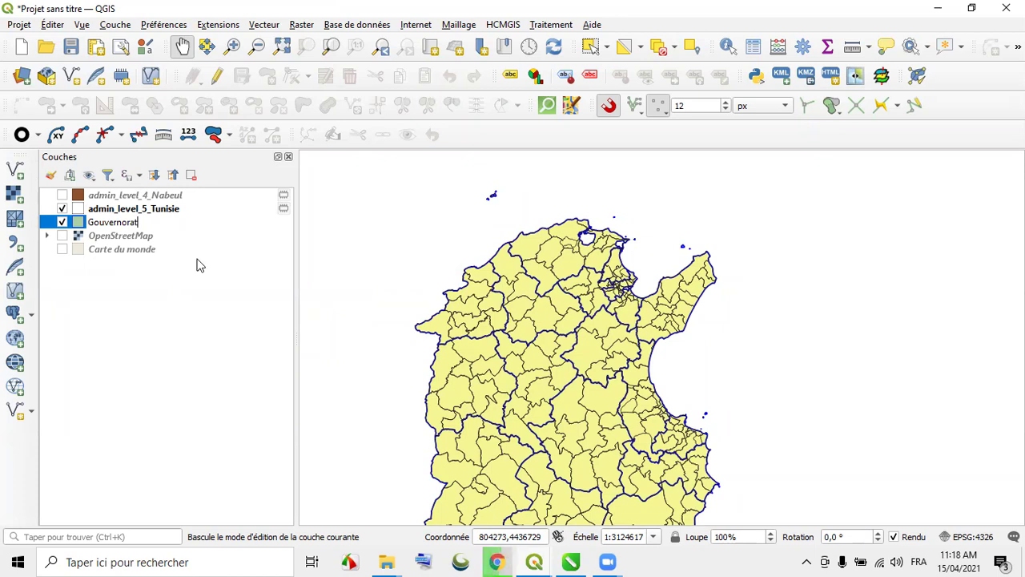
- Rename the admin_level_5_Tunisie layer as Délégation
left_click(149, 211)
right_click(149, 211)
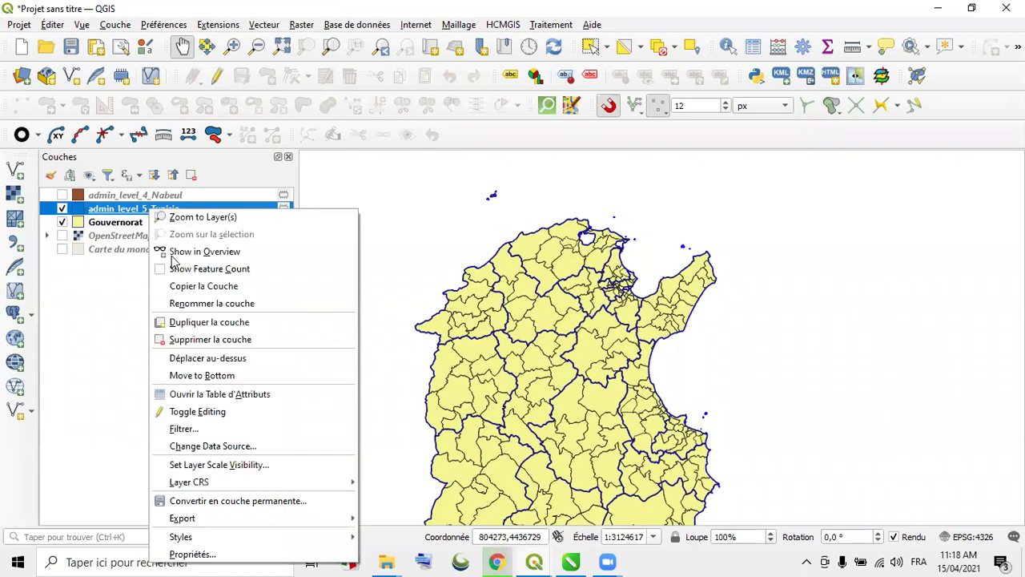
left_click(214, 305)
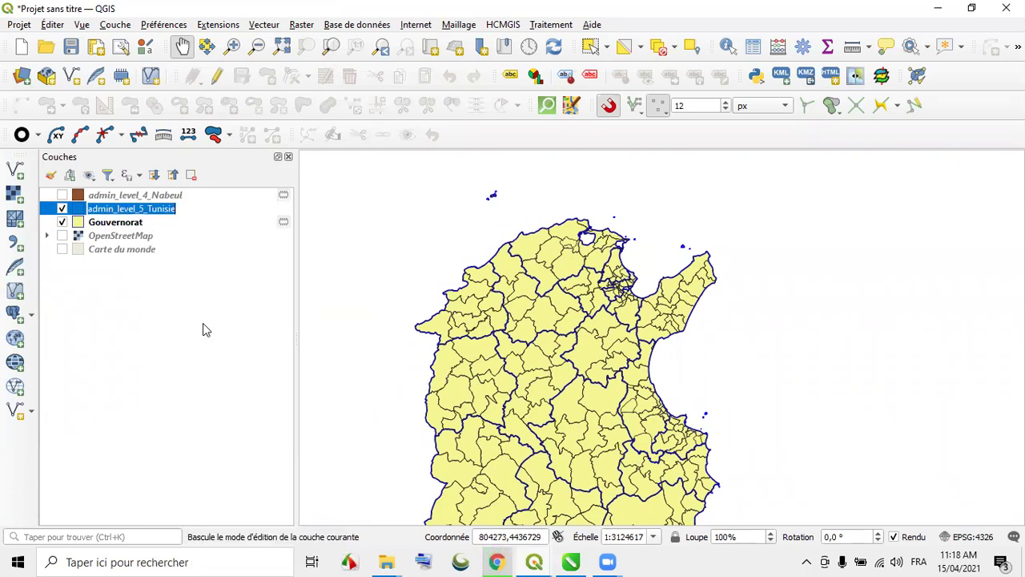
type("D")
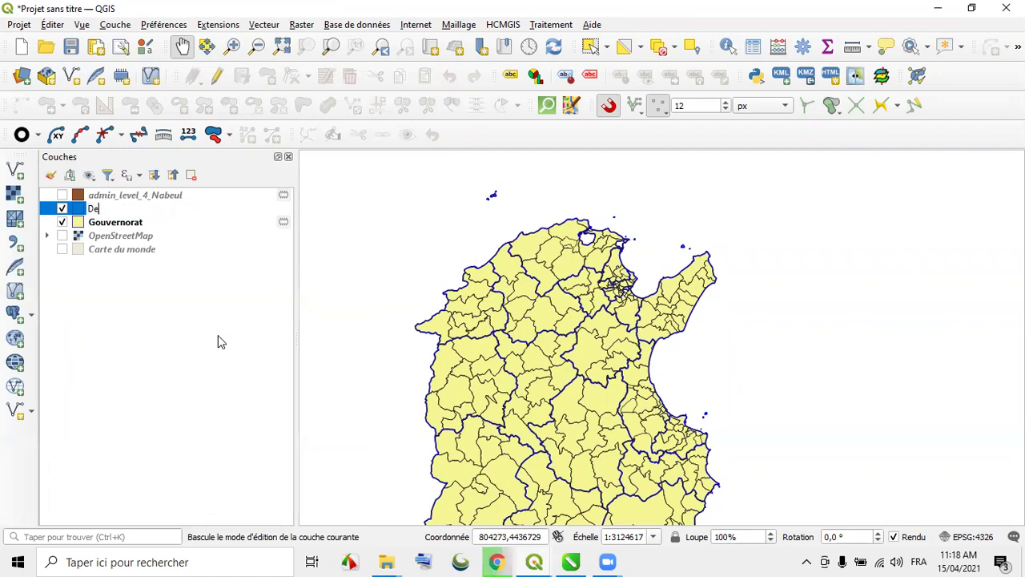
type("élégation")
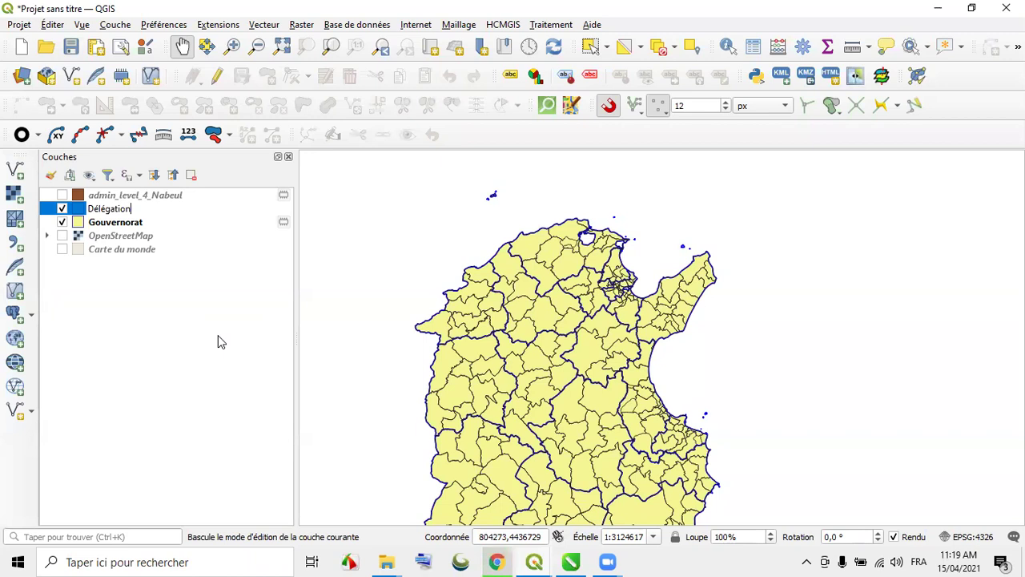
left_click(167, 347)
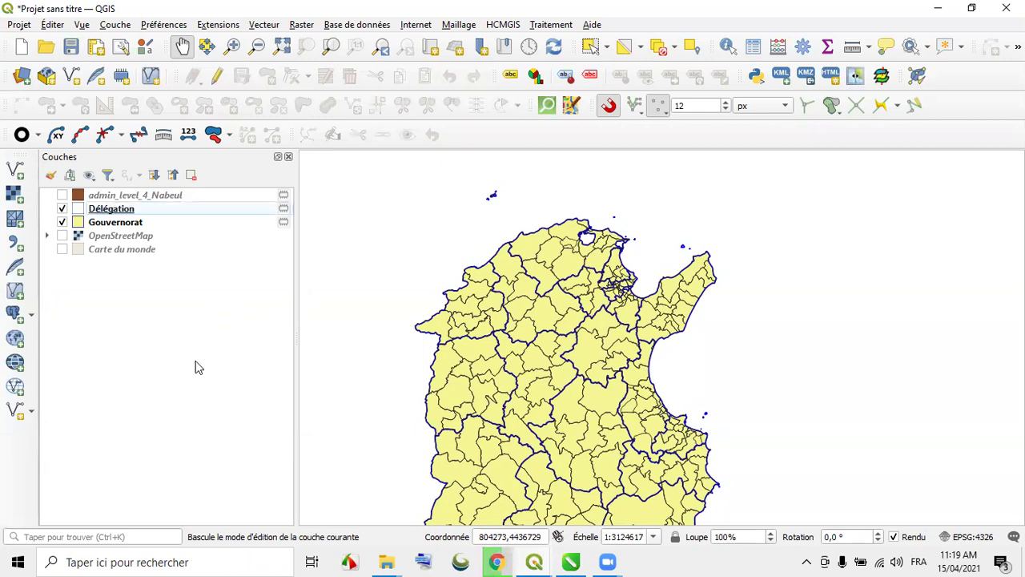
- Open the attribute table of the Gouvernorat layer and switch it from table view to form view
left_click(100, 236)
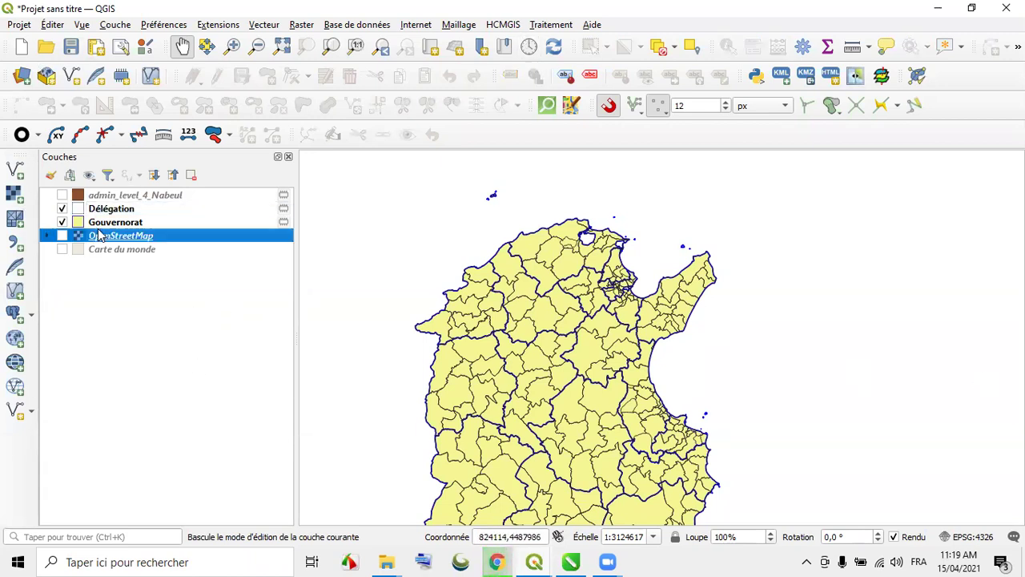
left_click(112, 223)
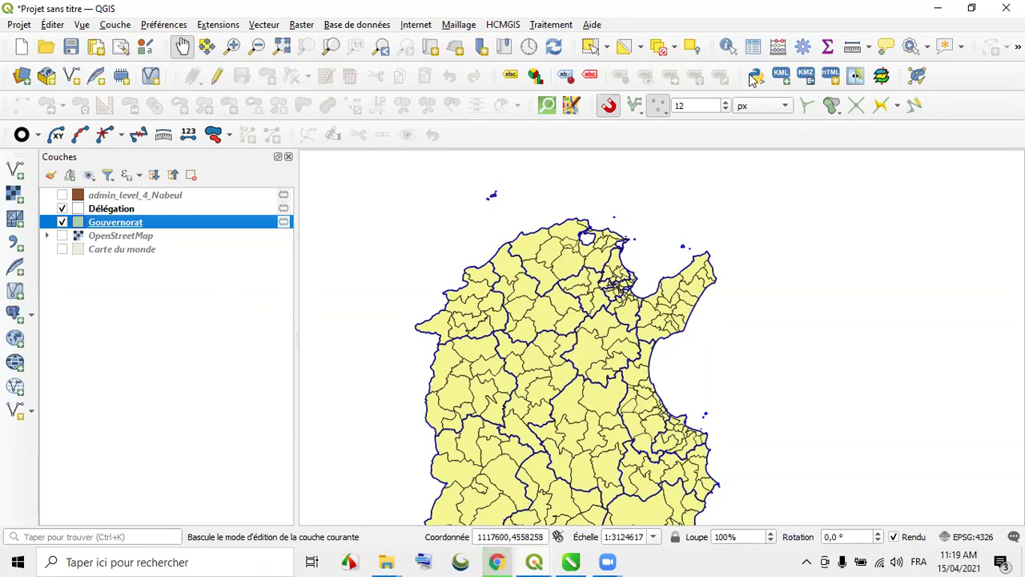
left_click(752, 46)
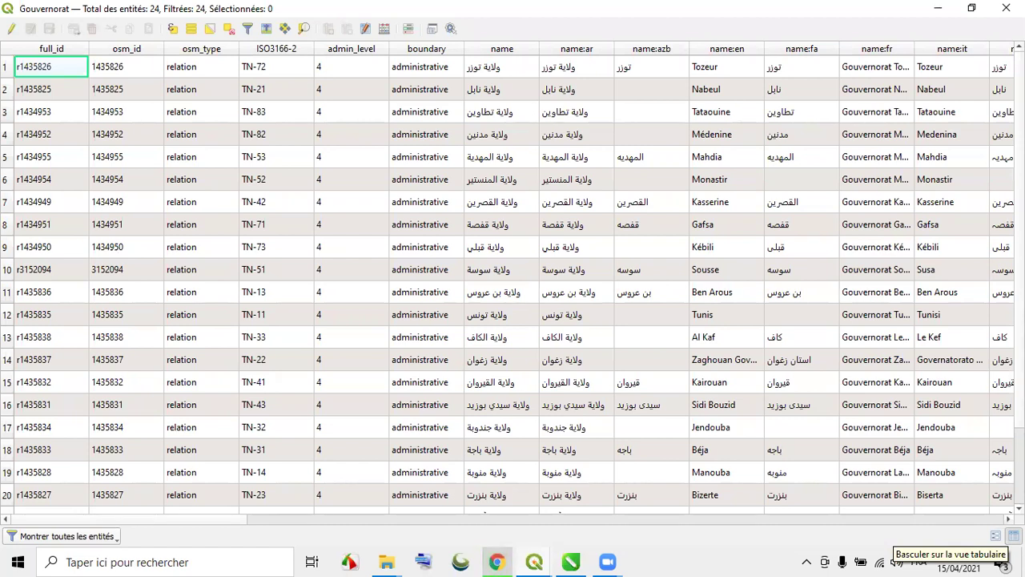
left_click(994, 537)
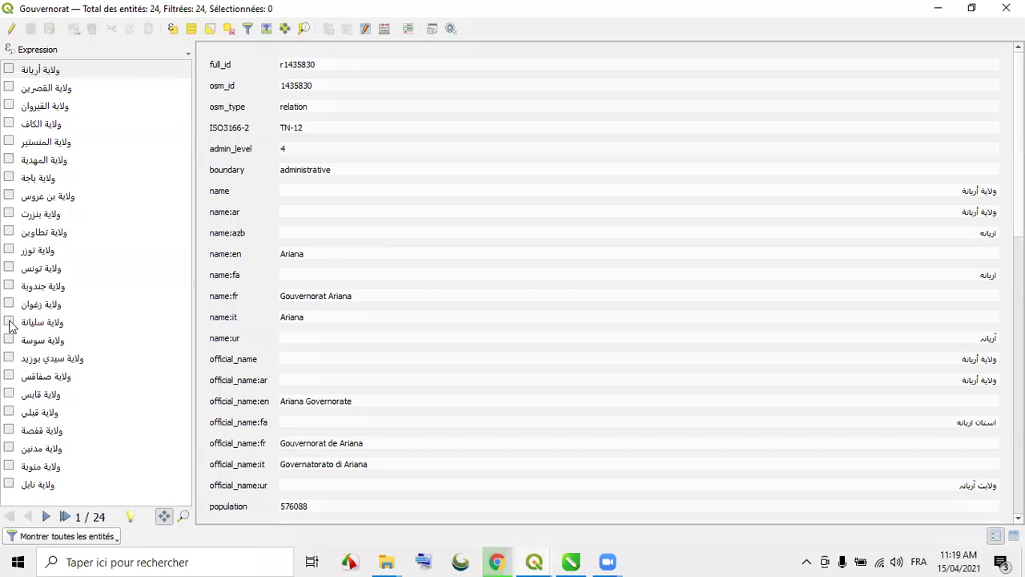
- Locate the Kasserine governorate on the map by selecting its attribute record and zooming to it, and clear the selection
left_click(9, 88)
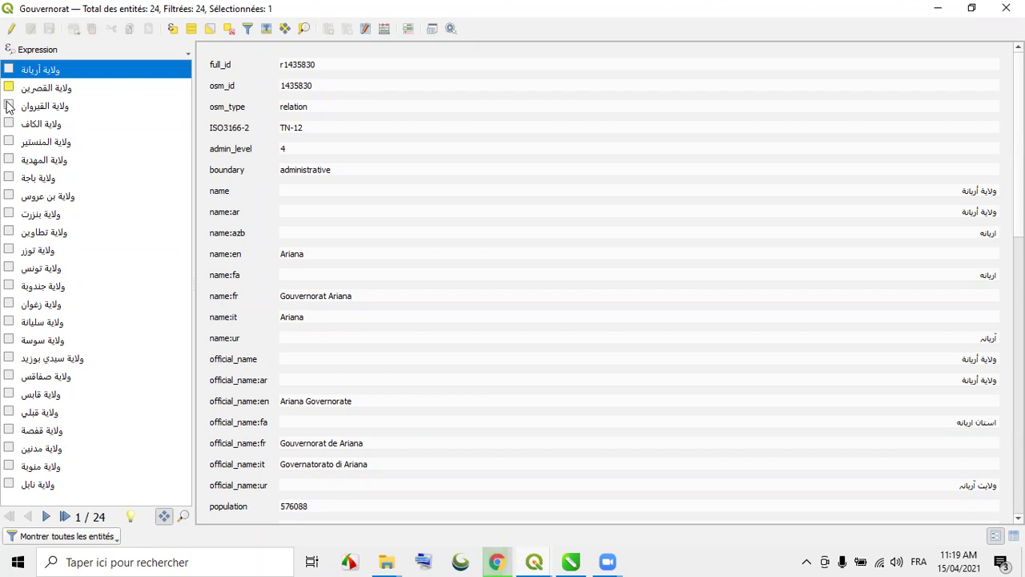
left_click(87, 86)
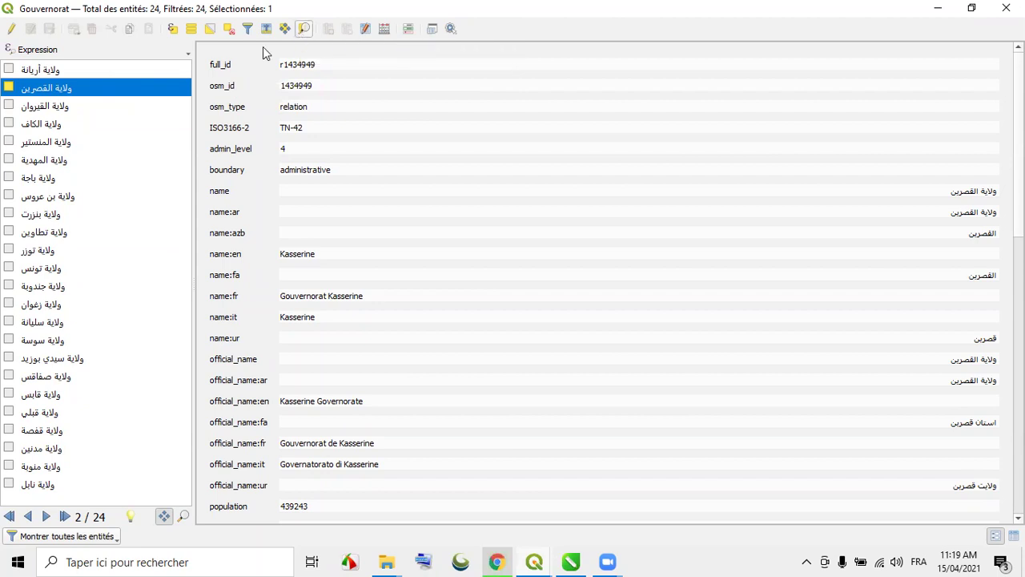
left_click(945, 7)
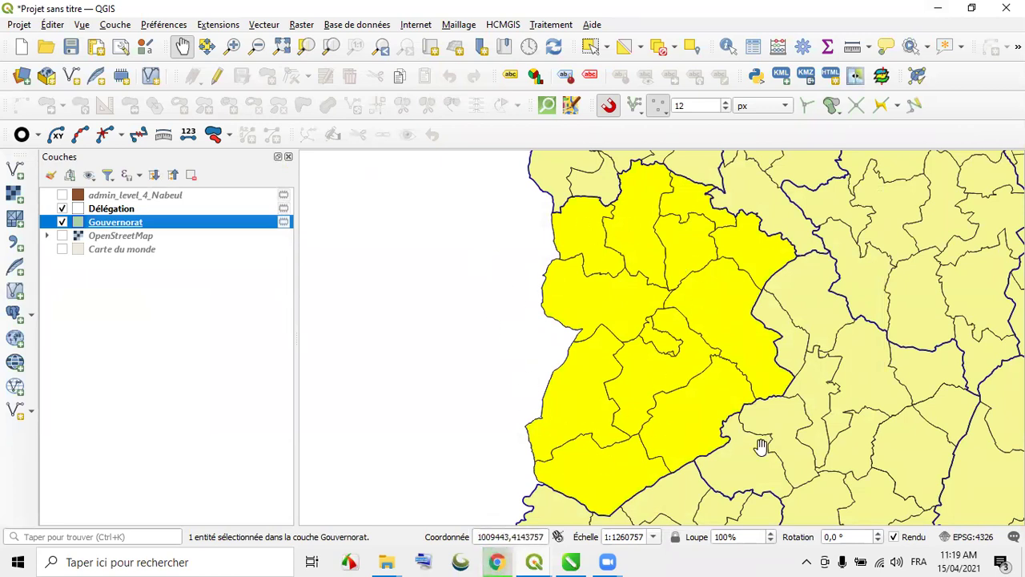
left_click(657, 48)
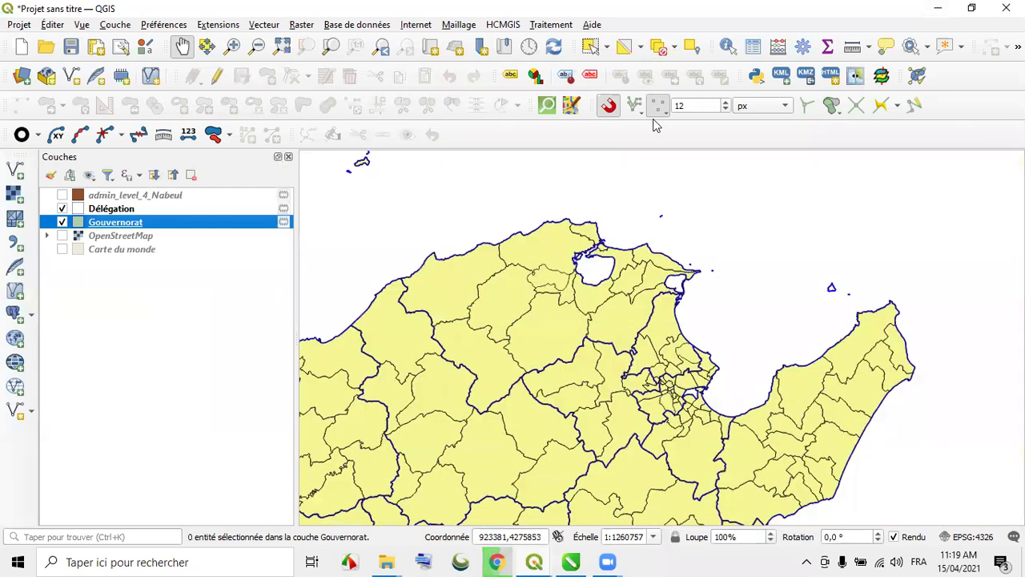
- Reopen the Gouvernorat attribute table and compare its table view with its form view
left_click(751, 48)
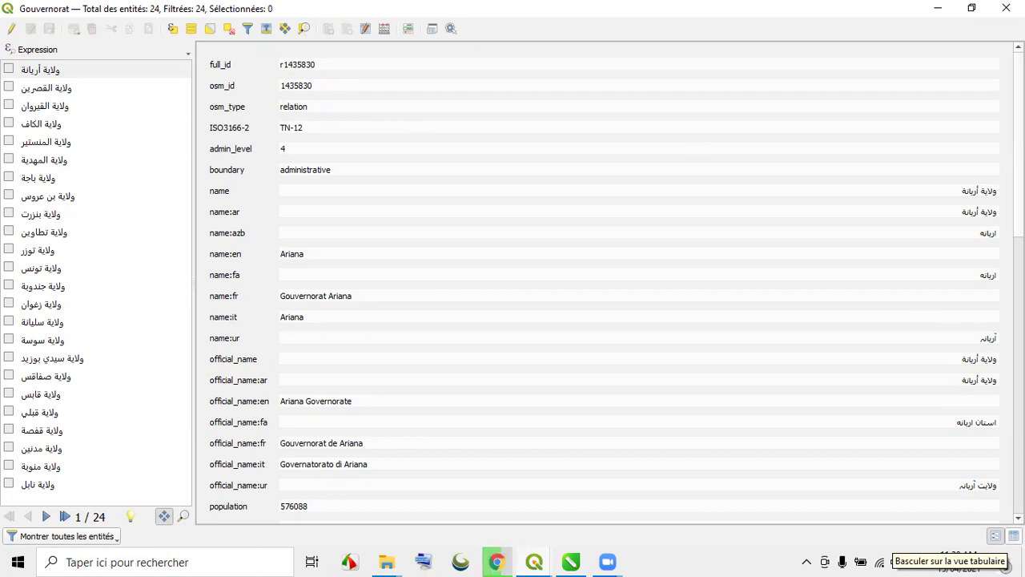
left_click(1013, 535)
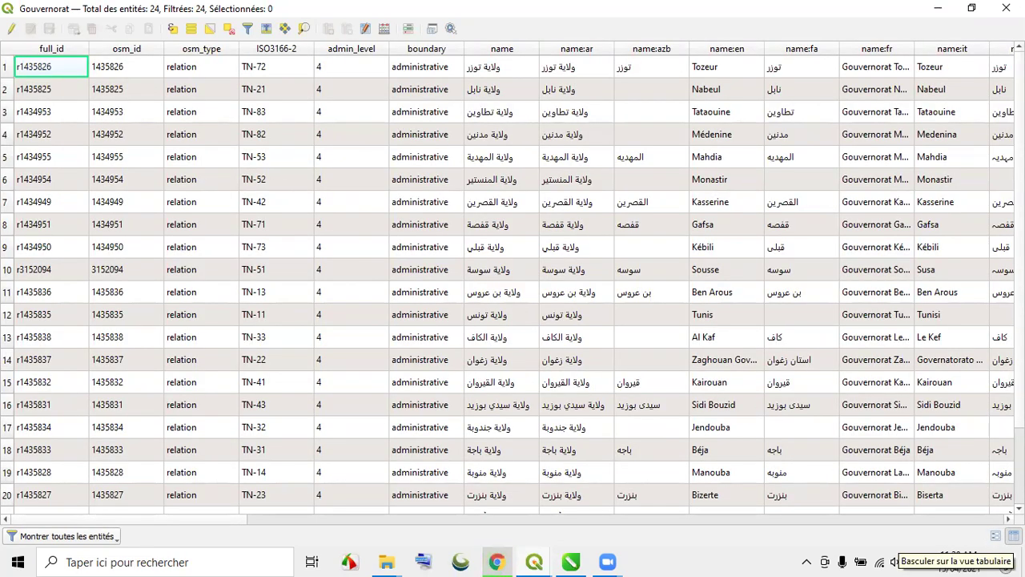
left_click(995, 535)
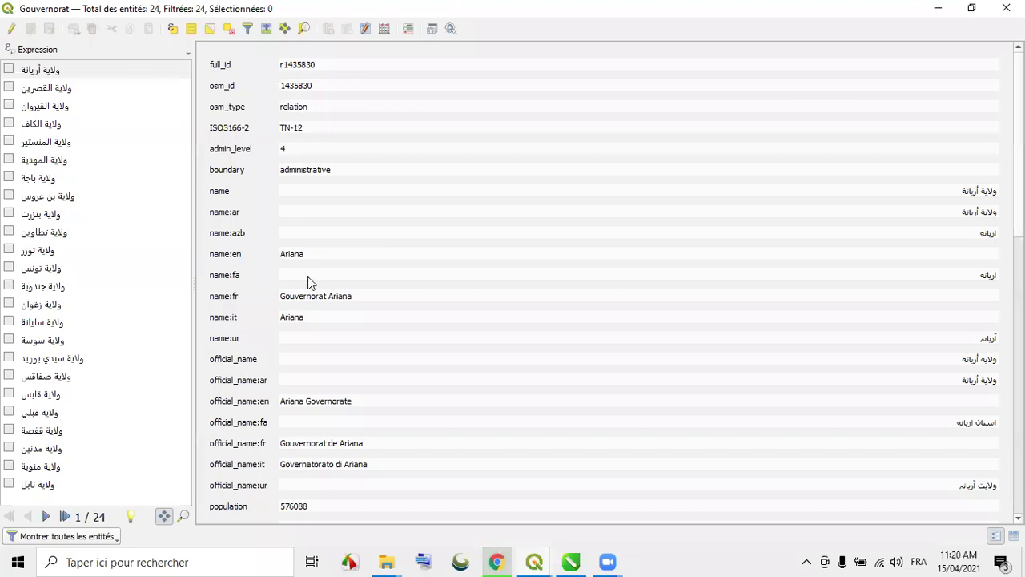
- Examine all attribute fields of the Ariana record, including the multilingual names, official names and population, and close the attribute table
scroll(254, 311, "down", 5)
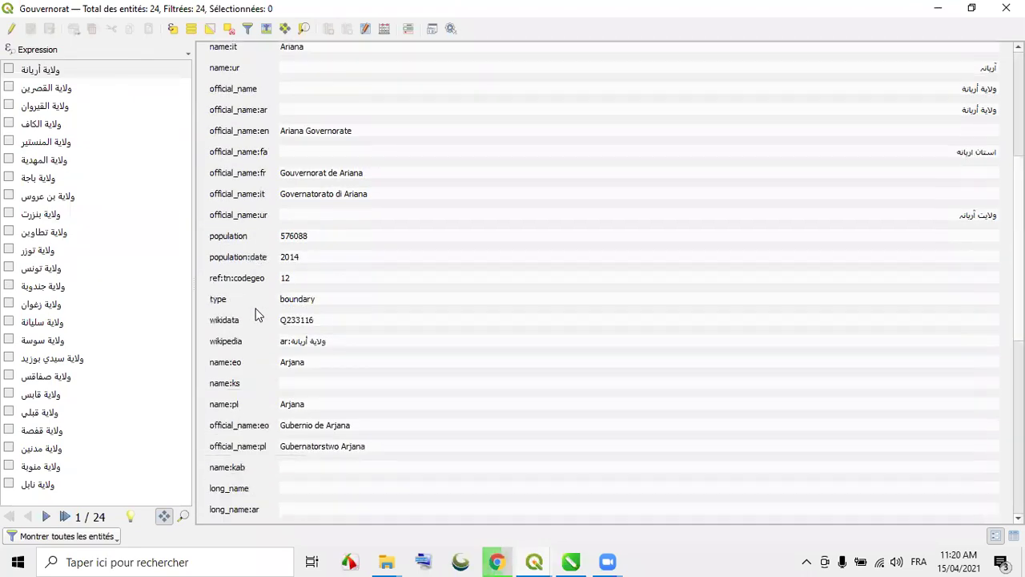
scroll(256, 313, "down", 8)
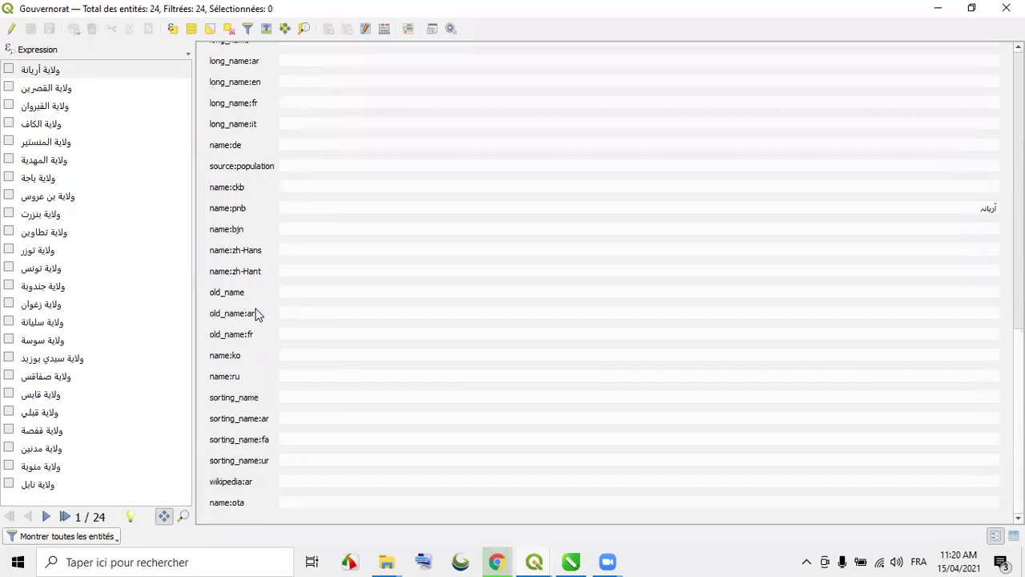
scroll(256, 314, "up", 13)
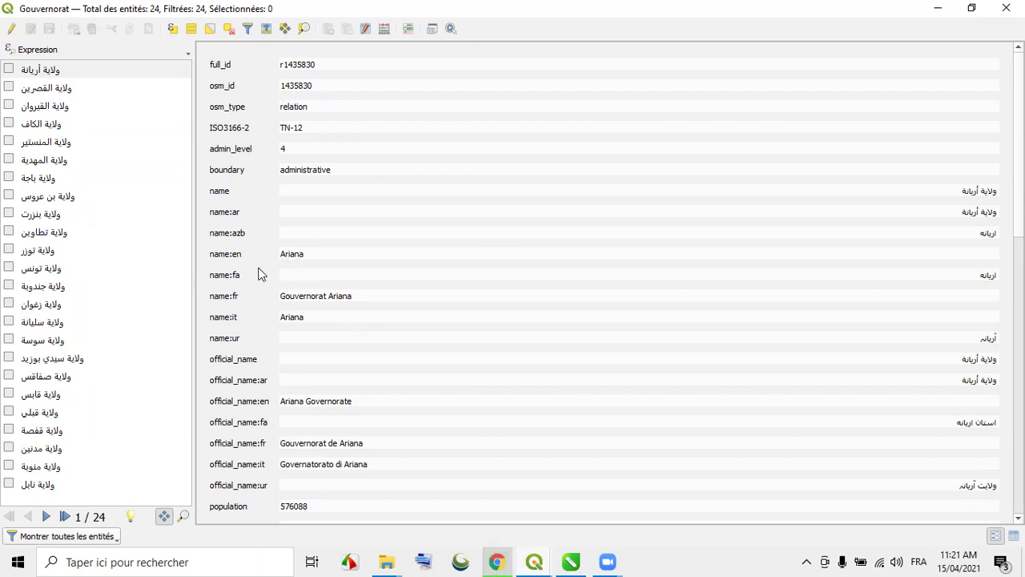
scroll(245, 275, "down", 1)
scroll(246, 275, "down", 1)
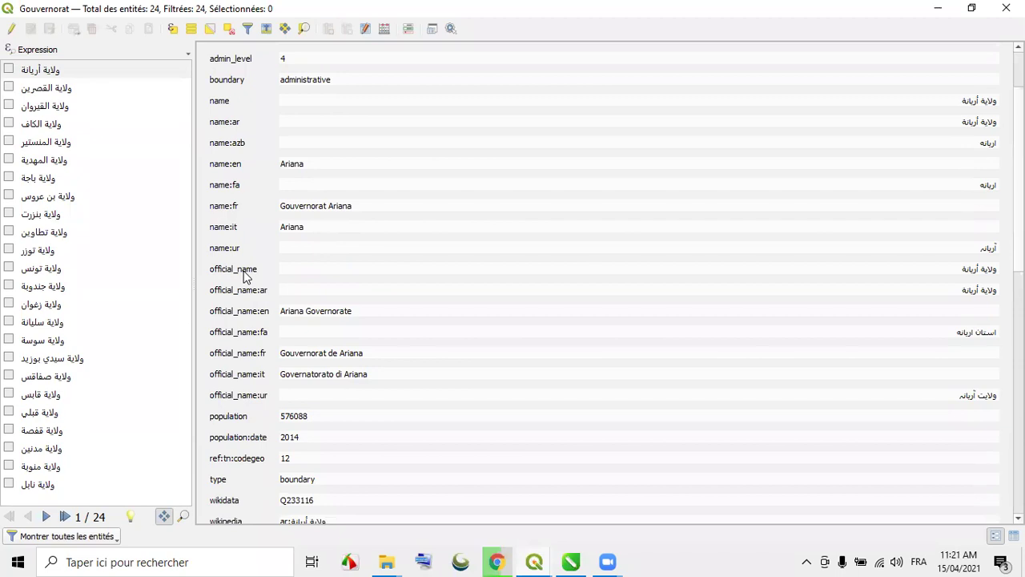
scroll(246, 275, "down", 1)
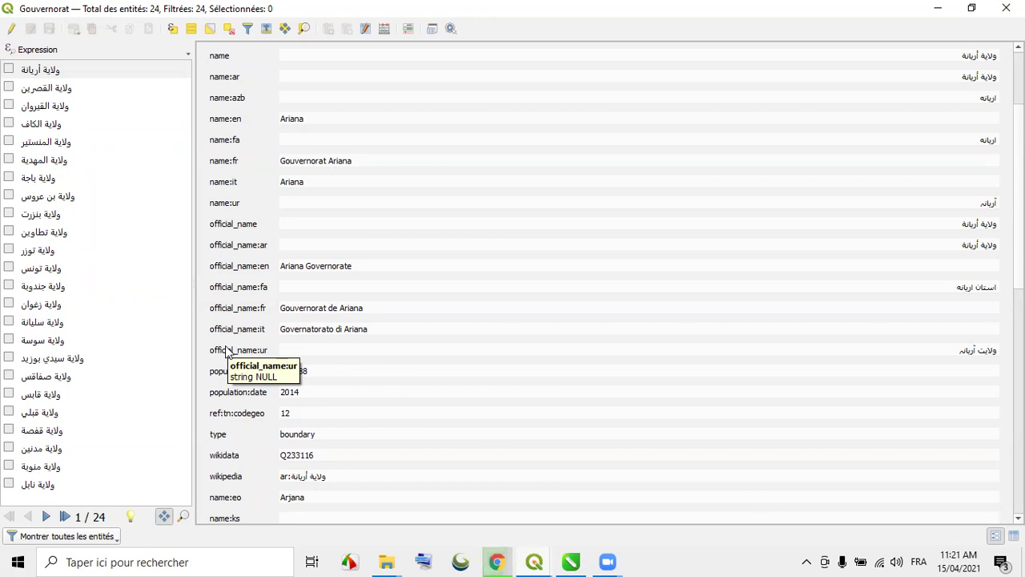
scroll(315, 446, "down", 10)
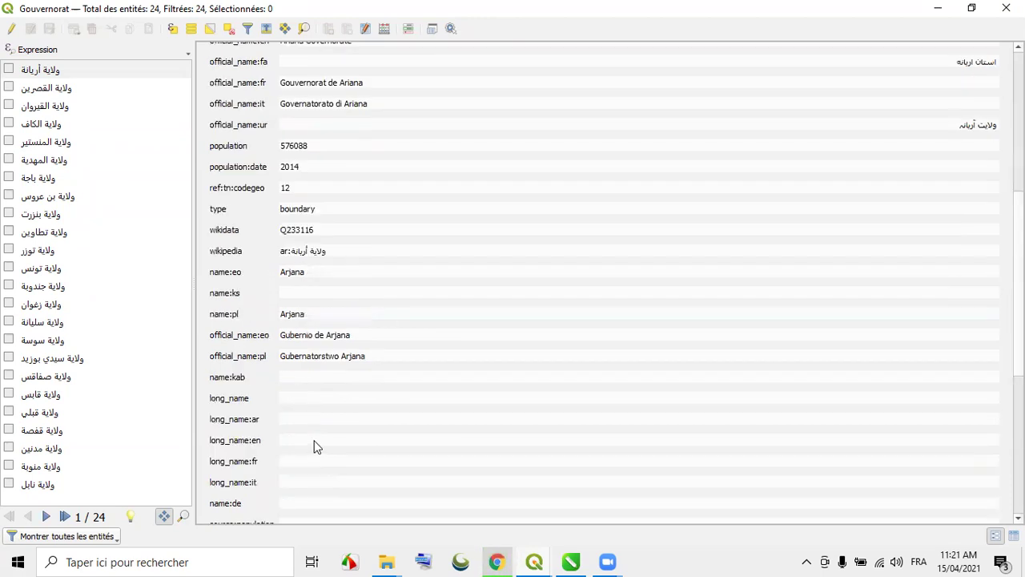
scroll(316, 446, "up", 12)
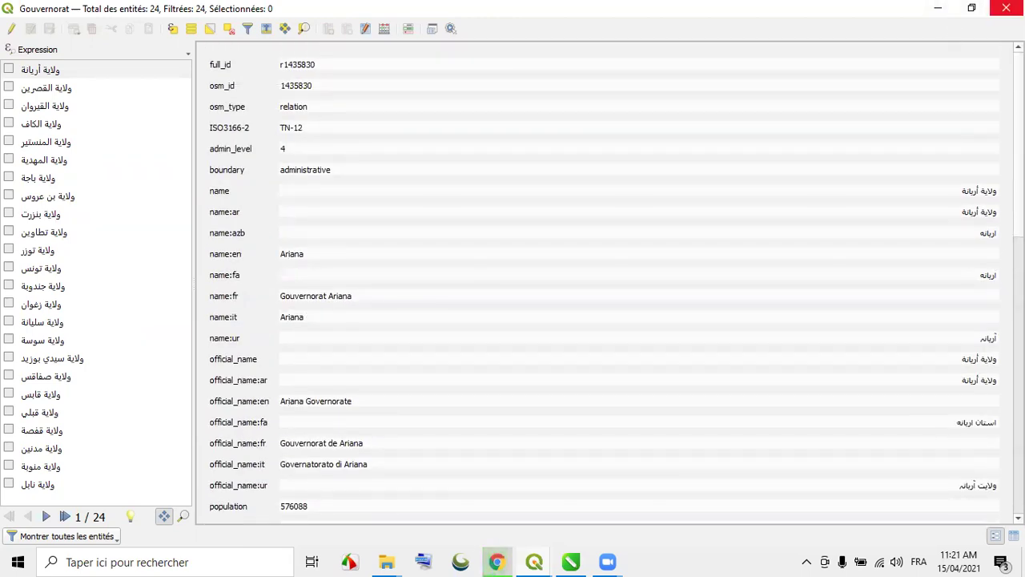
left_click(1005, 8)
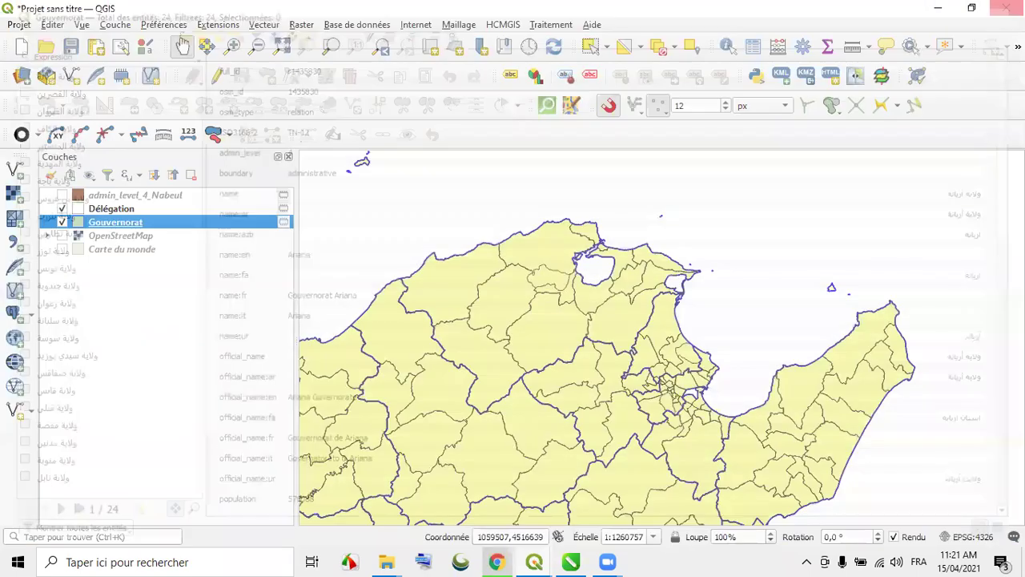
- Start exporting the Gouvernorat layer's features and set the output format to Tableur MS Office Open XML [XLSX]
right_click(119, 224)
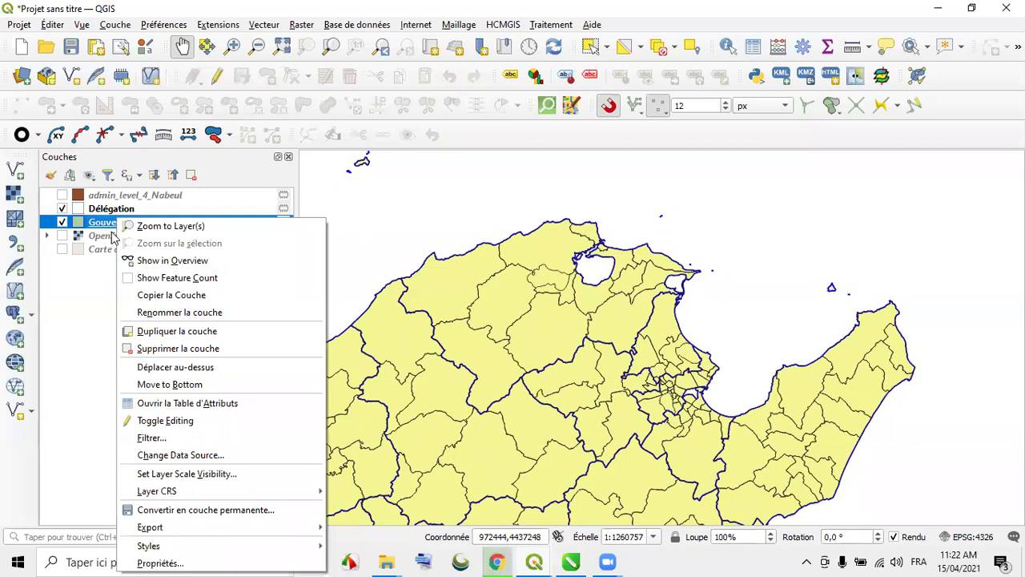
mouse_move(200, 535)
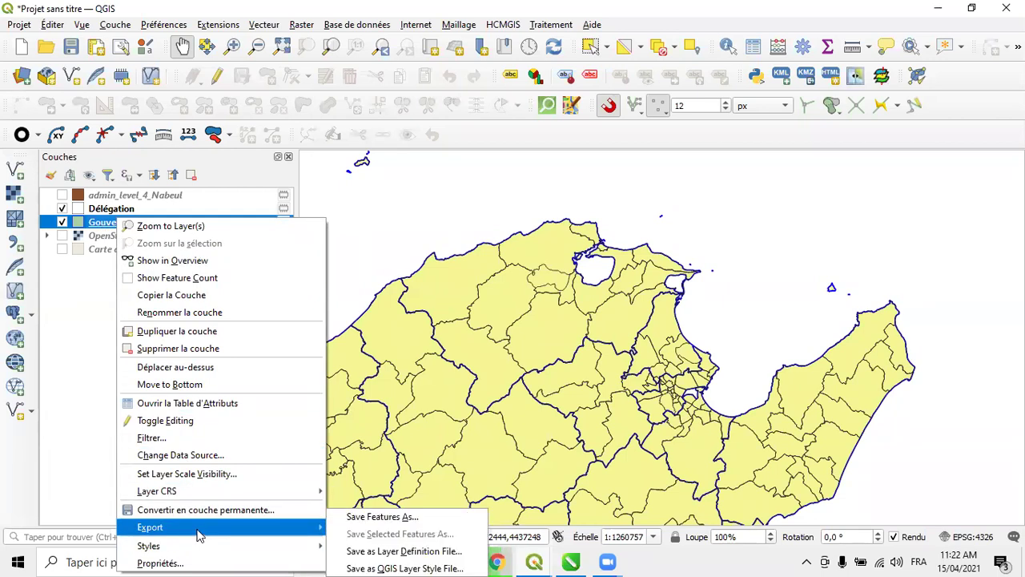
left_click(380, 517)
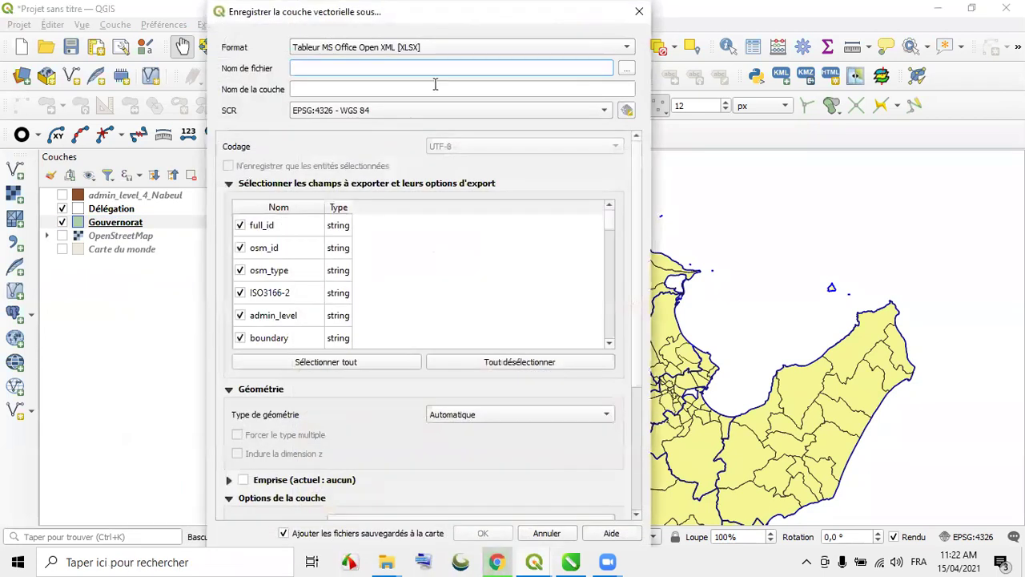
left_click(627, 47)
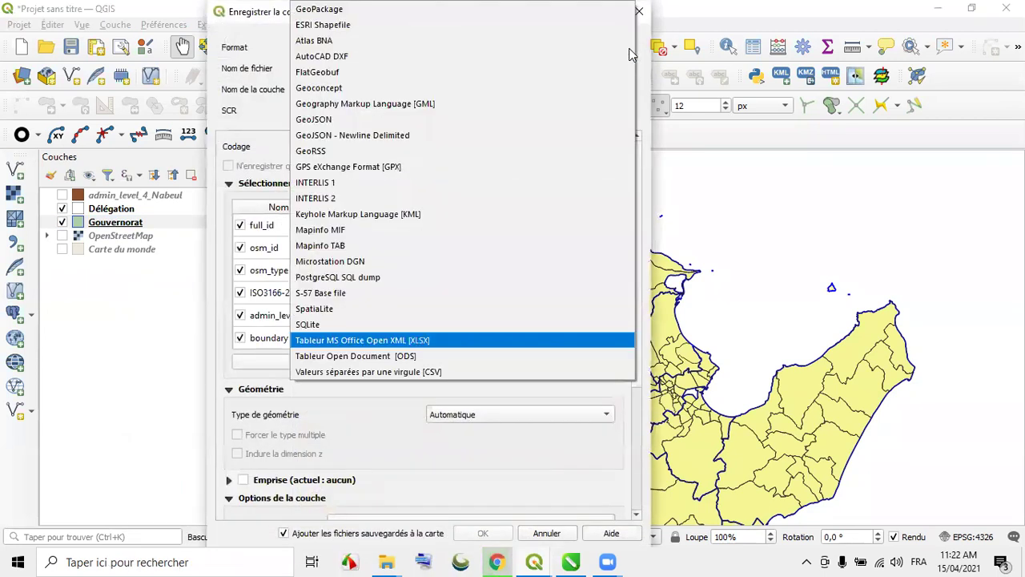
left_click(365, 25)
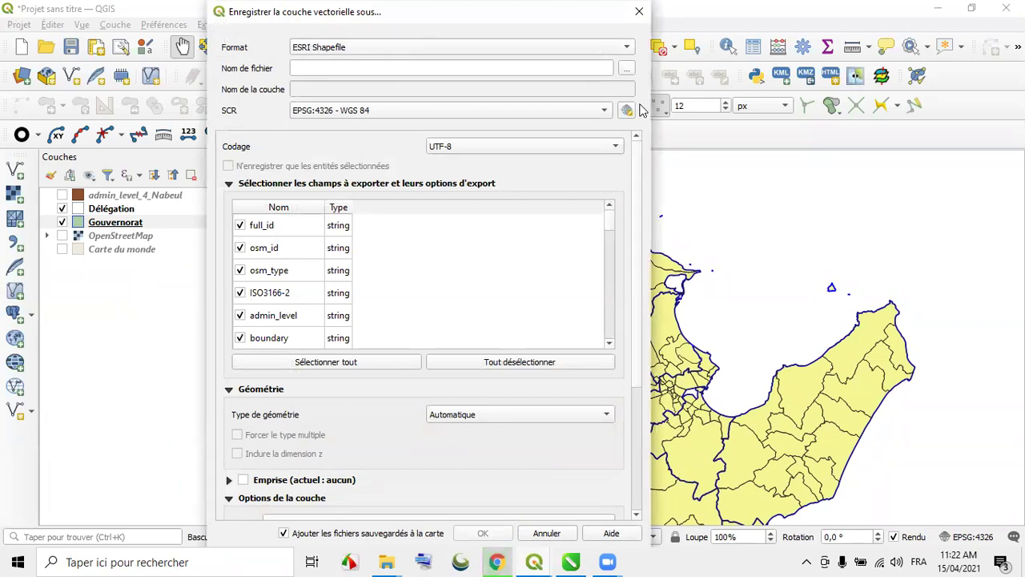
left_click(627, 48)
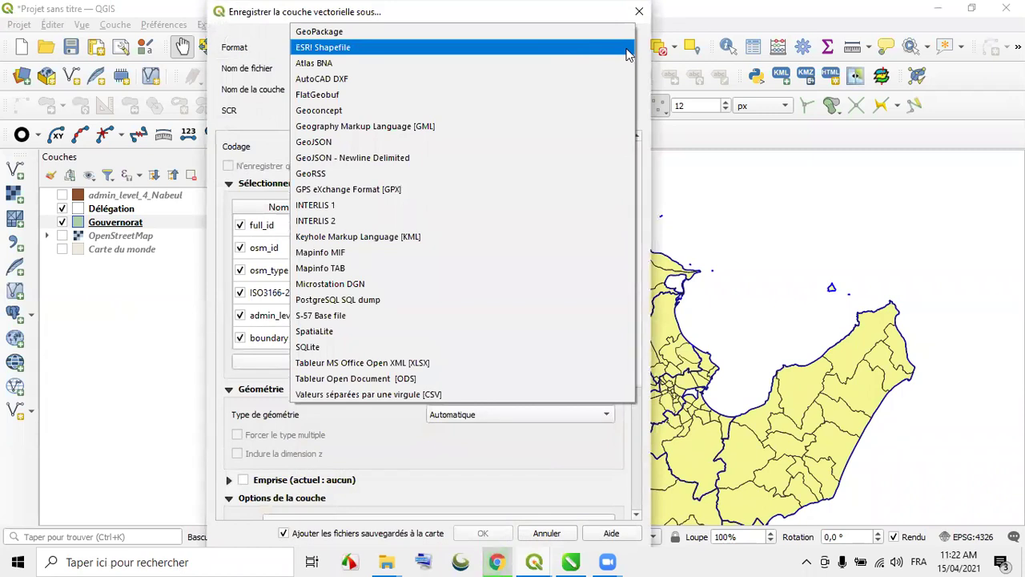
left_click(415, 367)
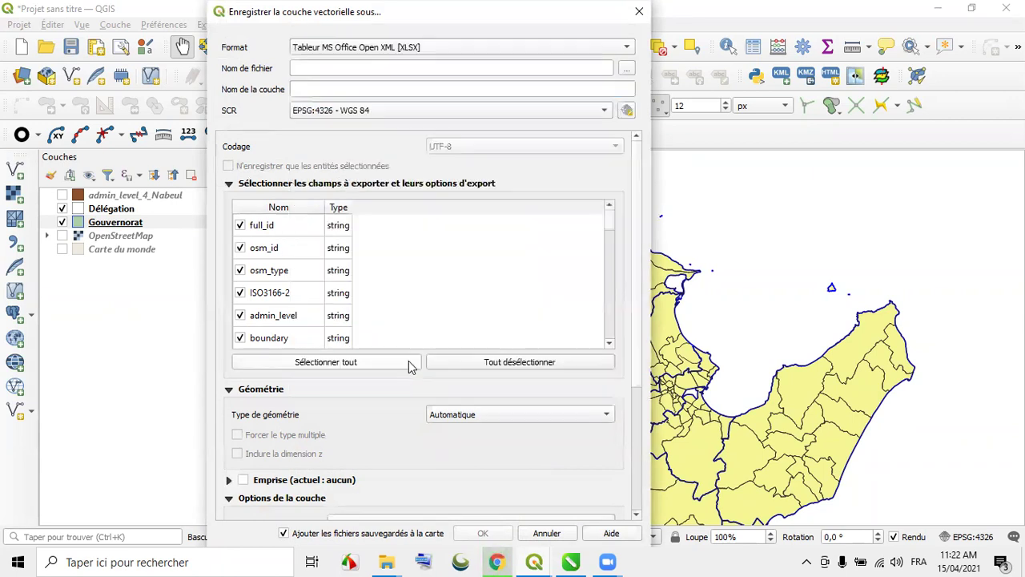
- Set the export file to division_admin_gouv in the desktop folder M1 Géomatique\Atlas
left_click(626, 69)
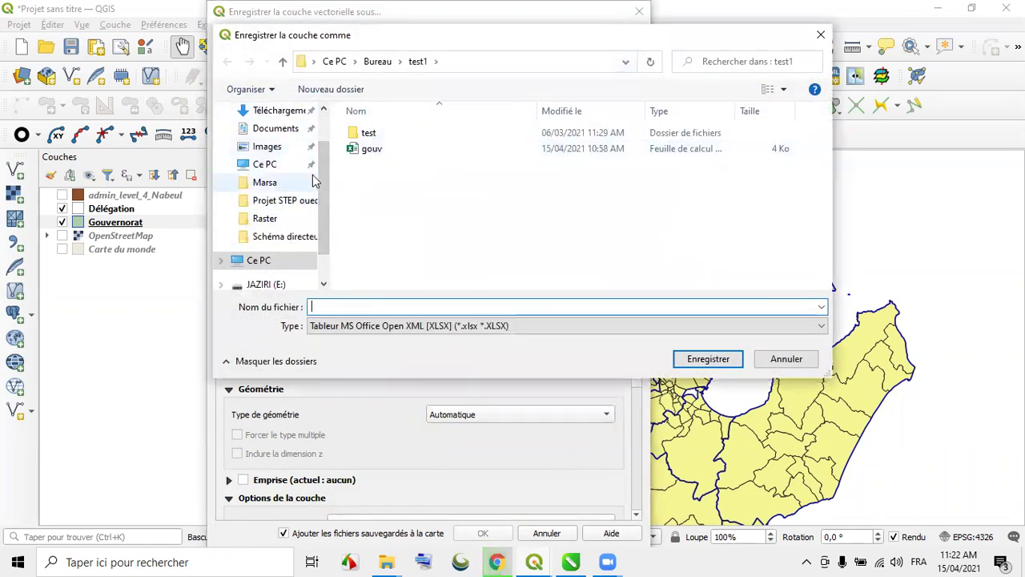
scroll(288, 168, "up", 2)
left_click(265, 140)
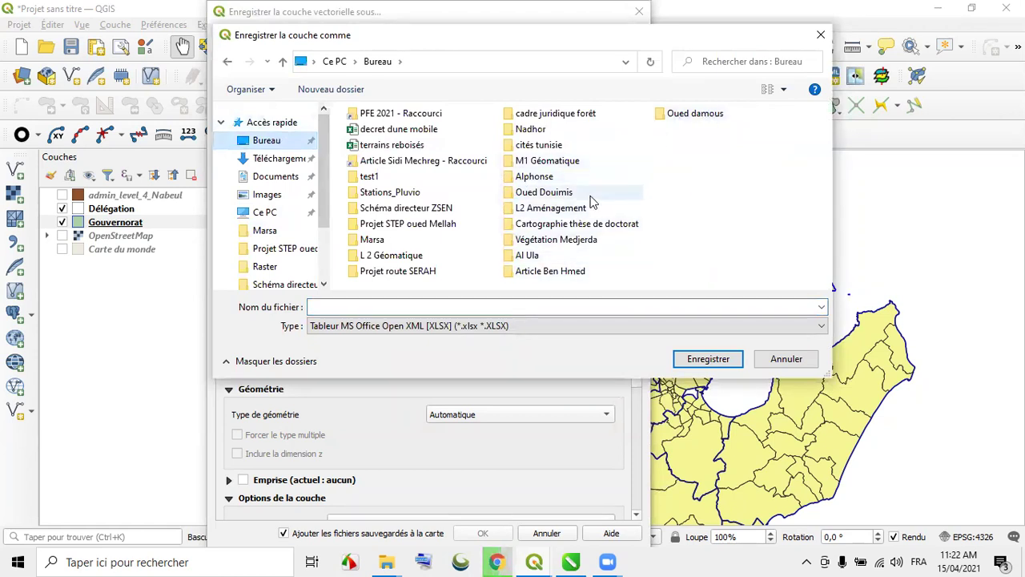
double_click(560, 165)
double_click(372, 132)
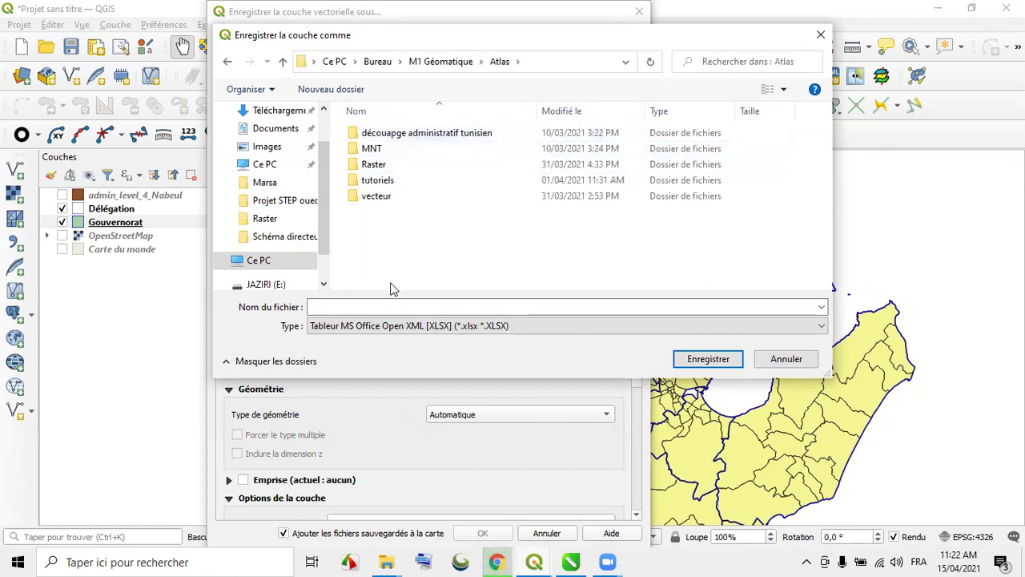
left_click(377, 308)
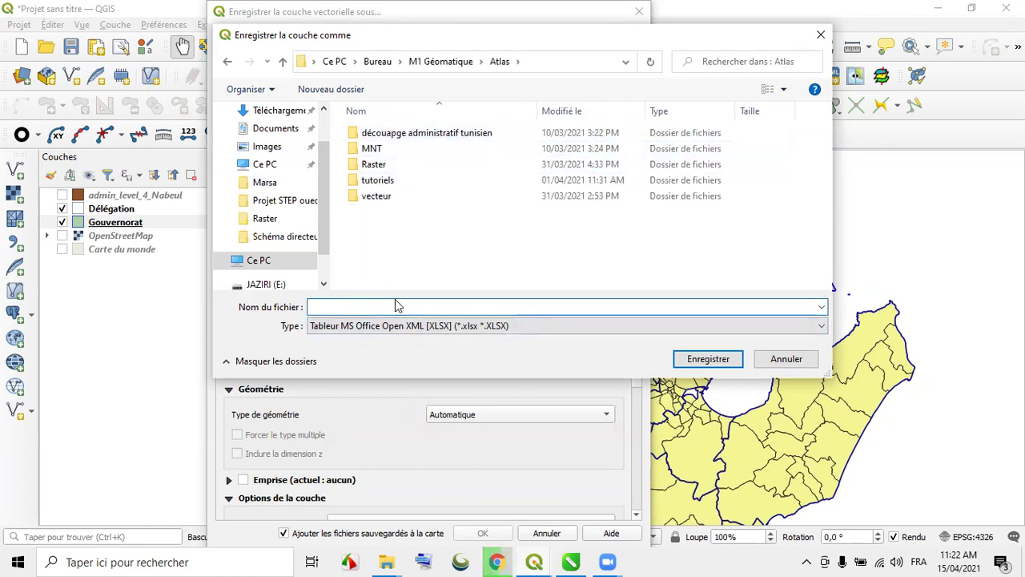
type("division_admin_")
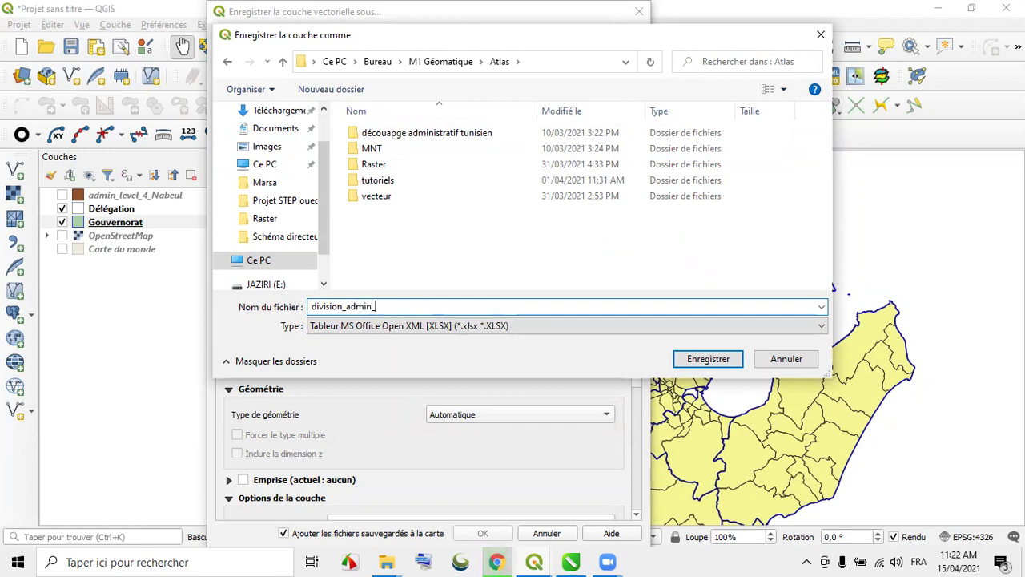
type("gouv")
left_click(708, 359)
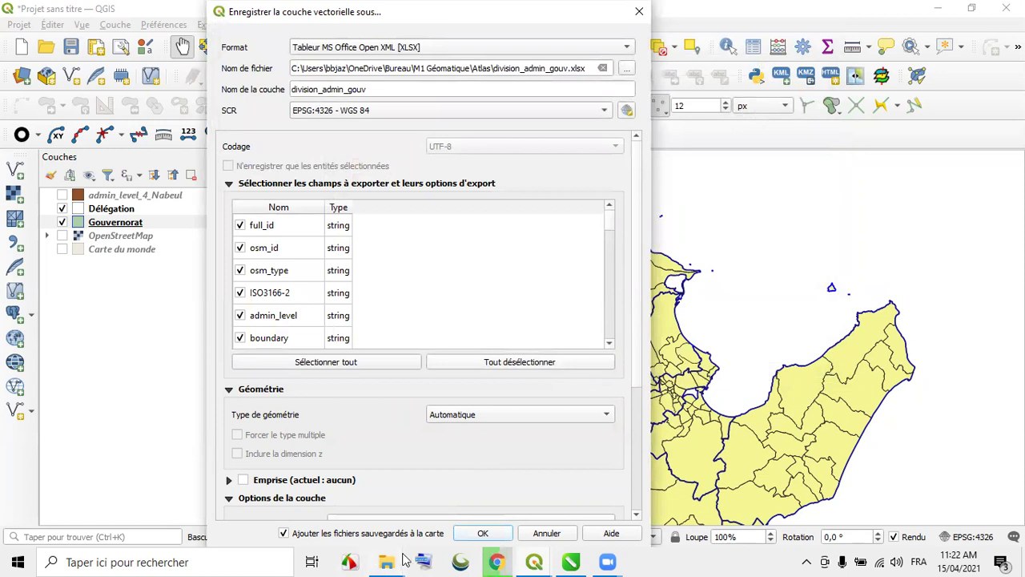
mouse_move(602, 560)
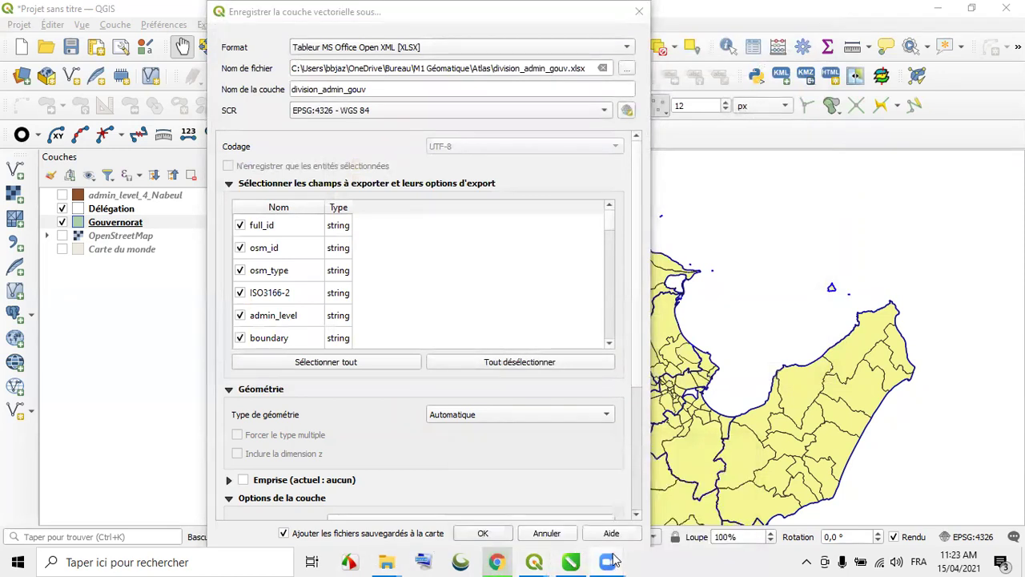
left_click(573, 548)
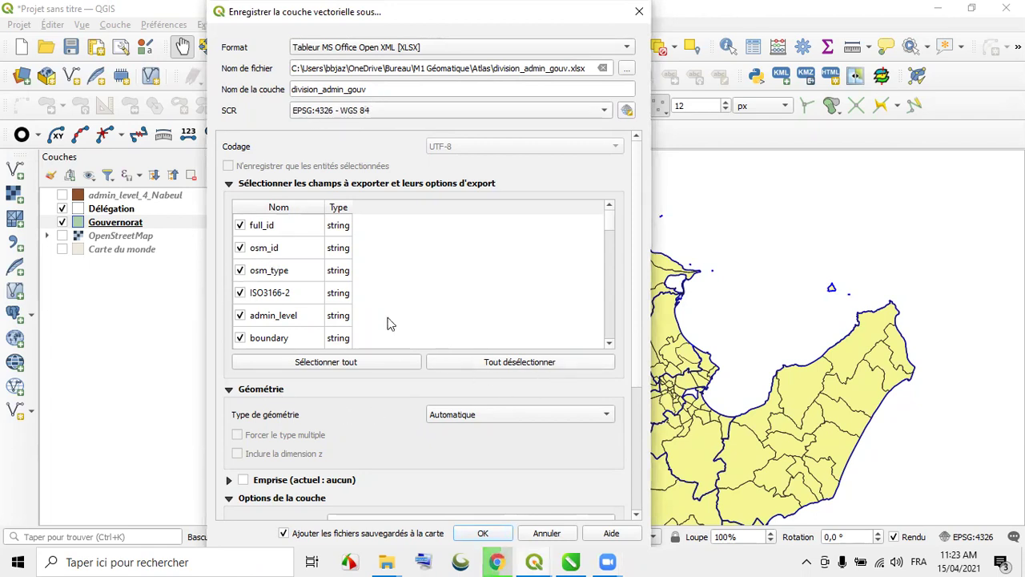
- Limit the exported fields to name:en and ref:tn:codegeo and run the export
left_click(522, 365)
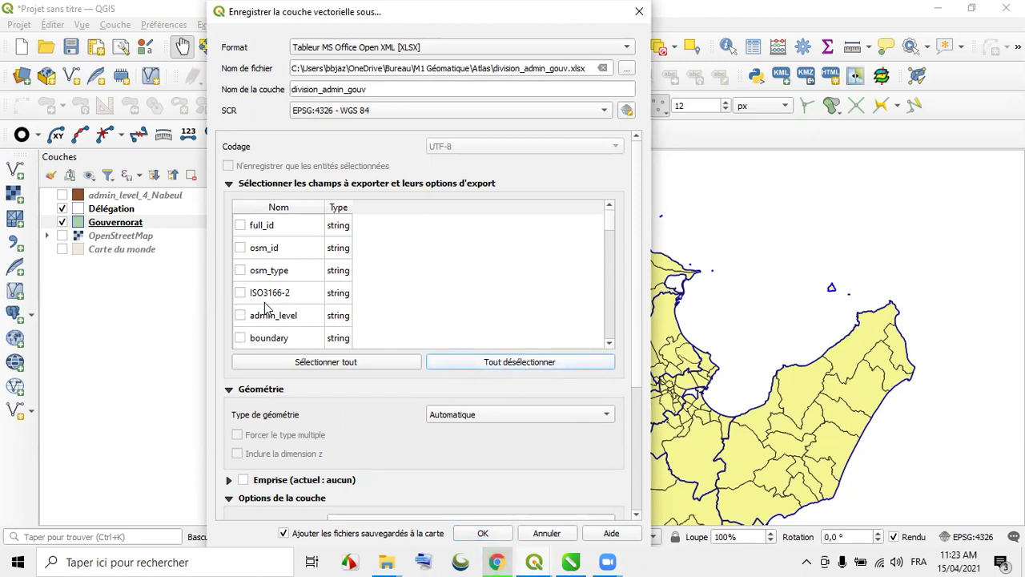
scroll(244, 323, "down", 1)
scroll(244, 323, "down", 1)
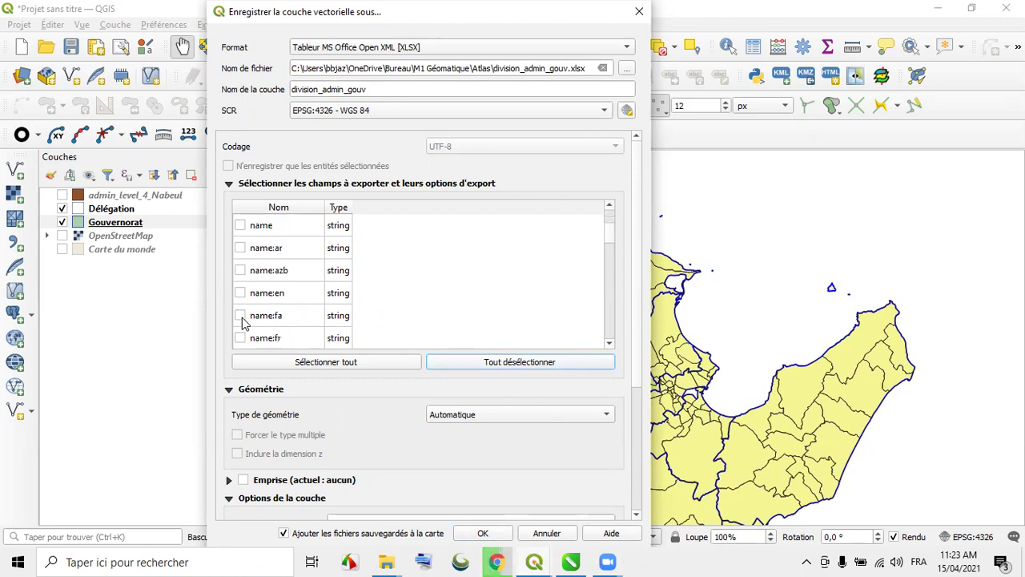
scroll(244, 323, "down", 2)
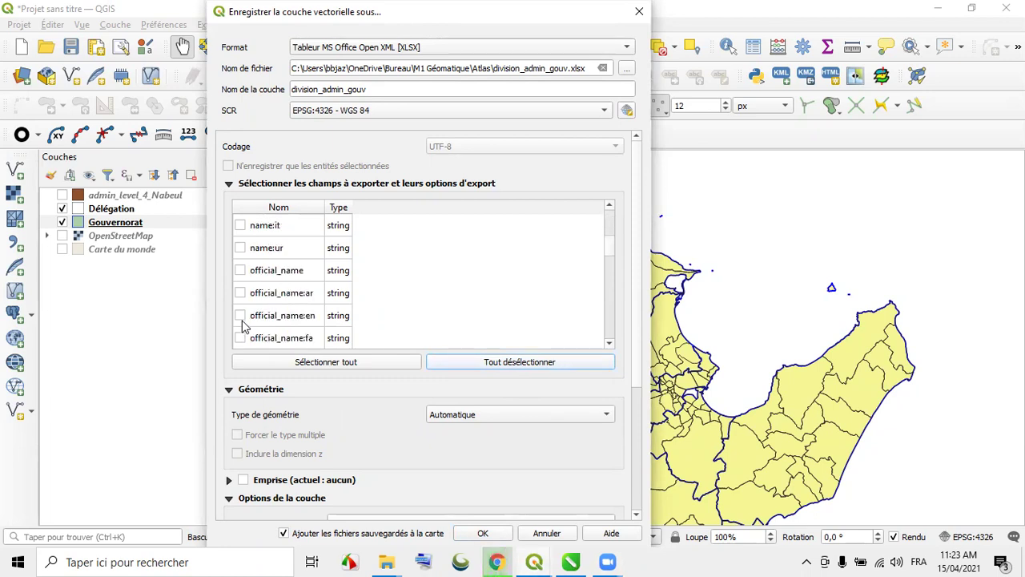
scroll(246, 300, "up", 1)
left_click(240, 226)
scroll(259, 318, "down", 3)
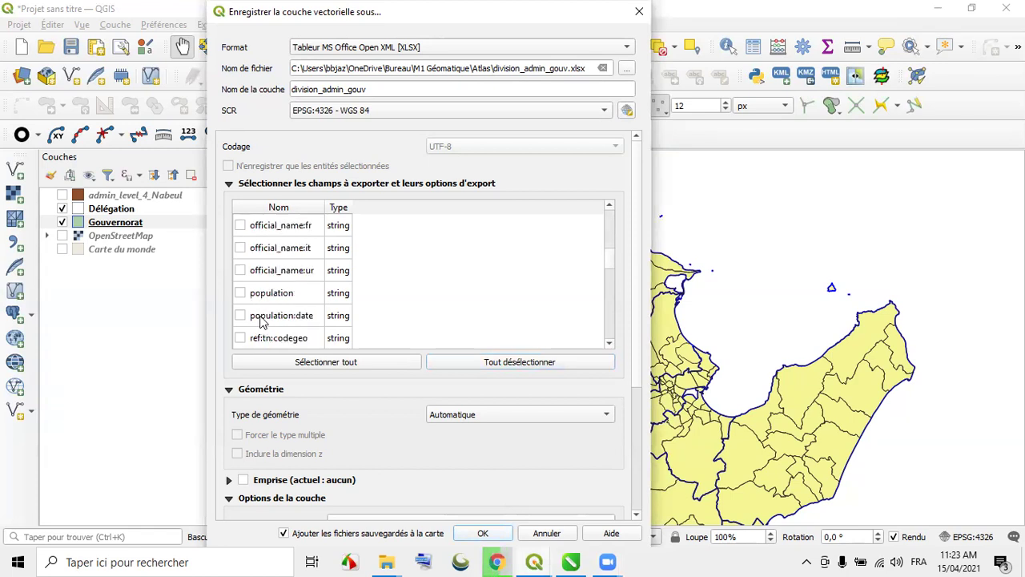
scroll(260, 319, "down", 1)
scroll(258, 318, "down", 2)
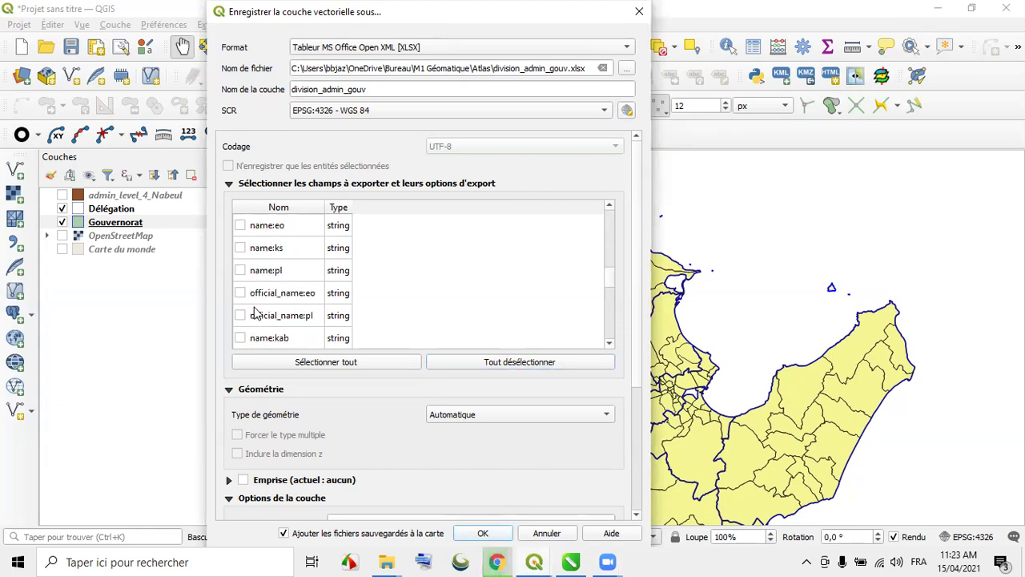
scroll(254, 311, "up", 3)
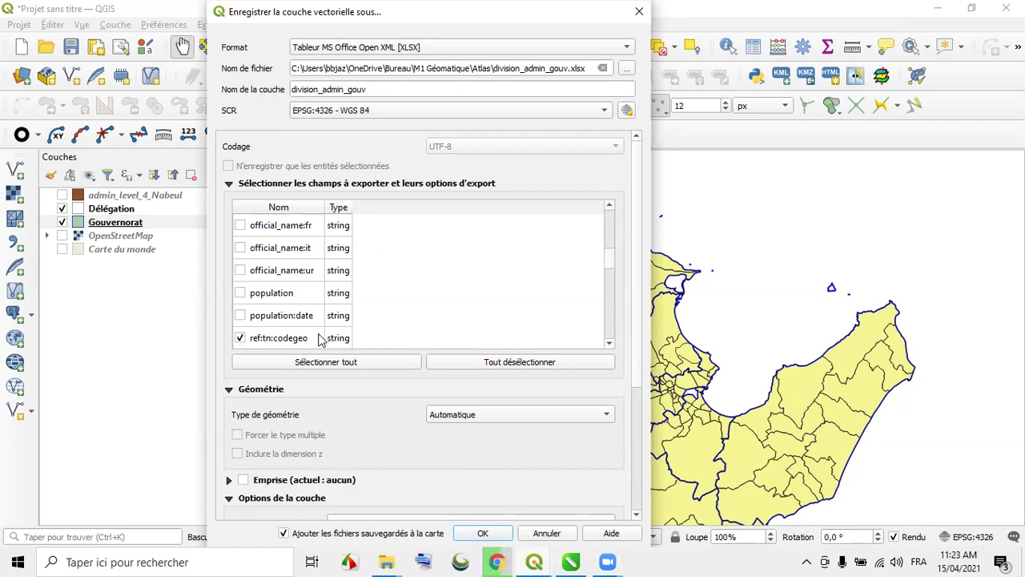
scroll(303, 268, "up", 3)
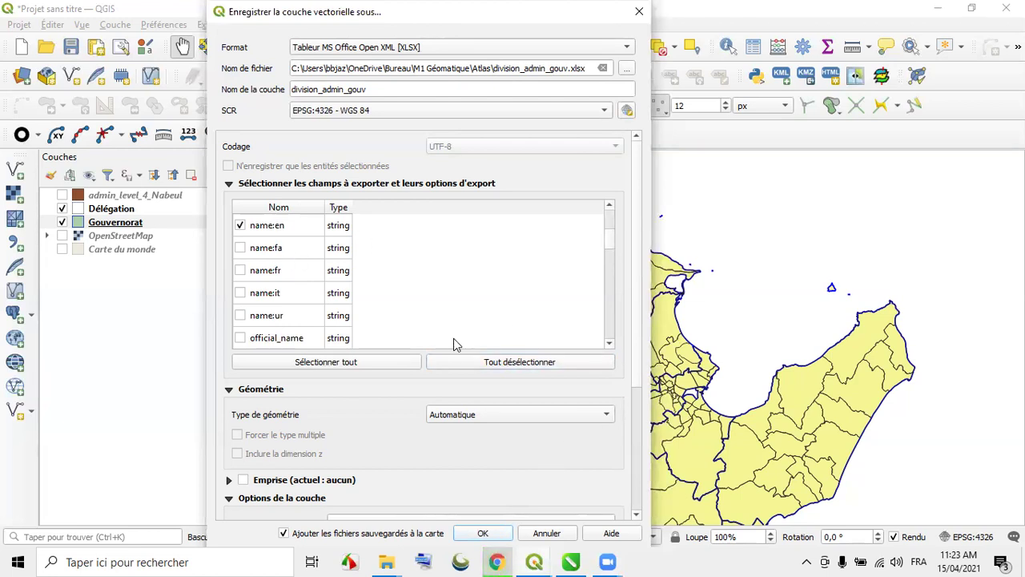
left_click(482, 532)
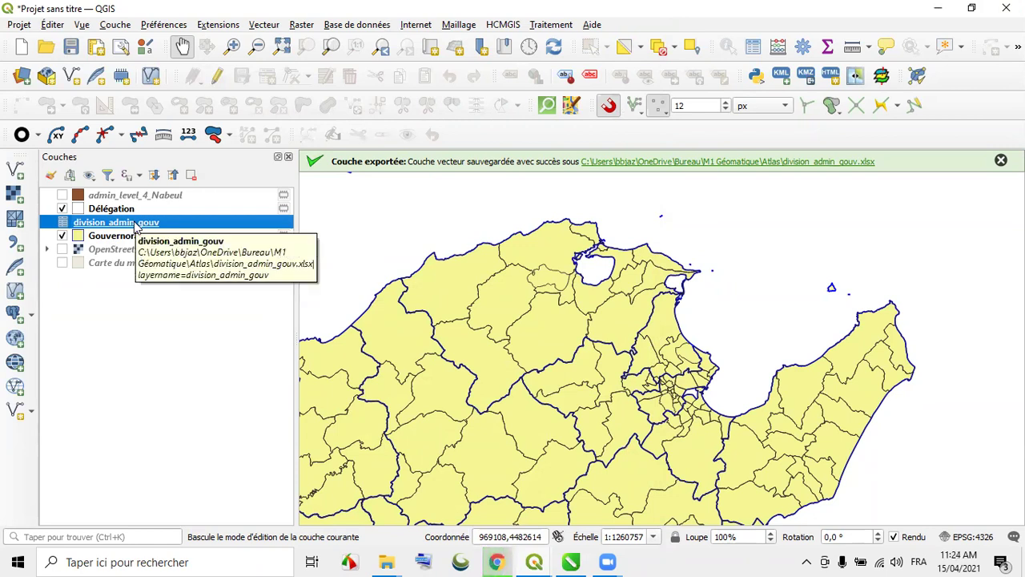
- Open the attribute table of the division_admin_gouv layer, sort it by Field1 and review the governorate names and codes
left_click(752, 46)
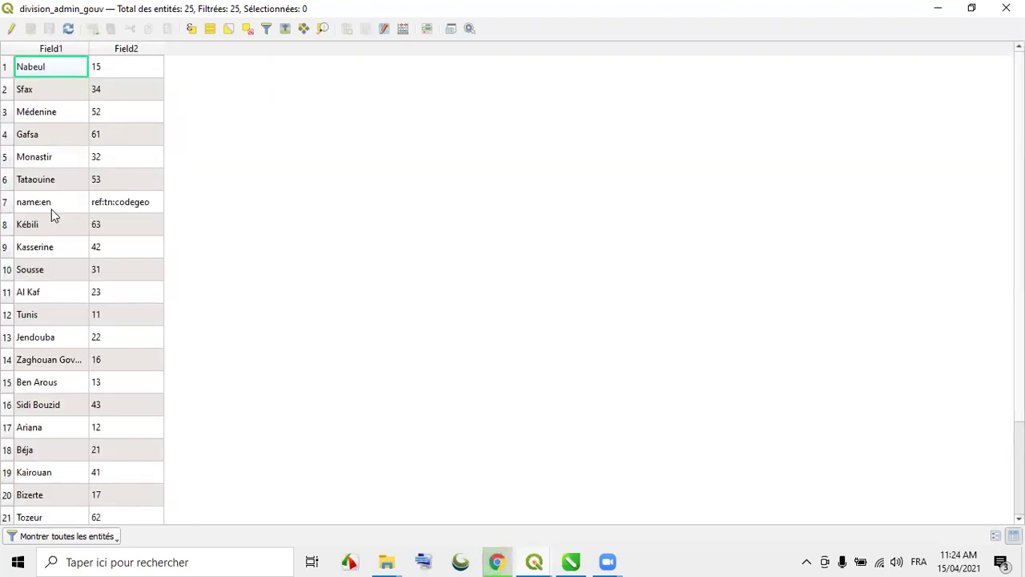
left_click(68, 49)
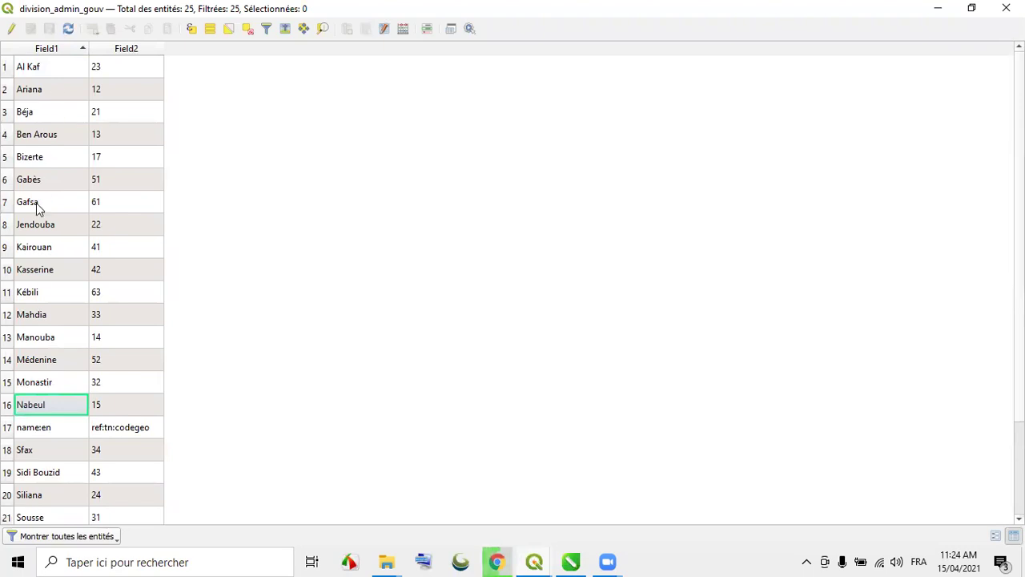
scroll(151, 418, "down", 2)
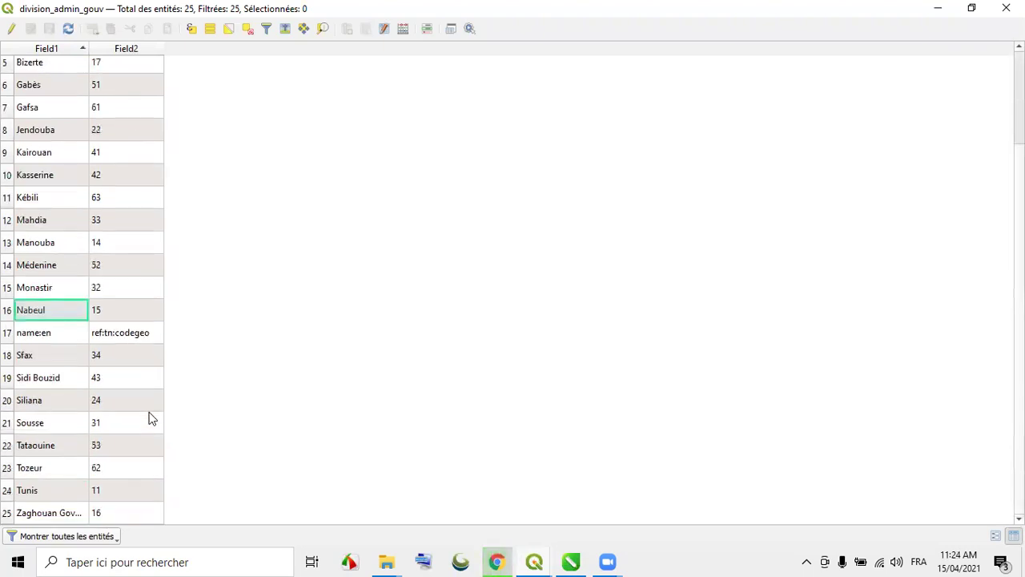
scroll(152, 418, "up", 2)
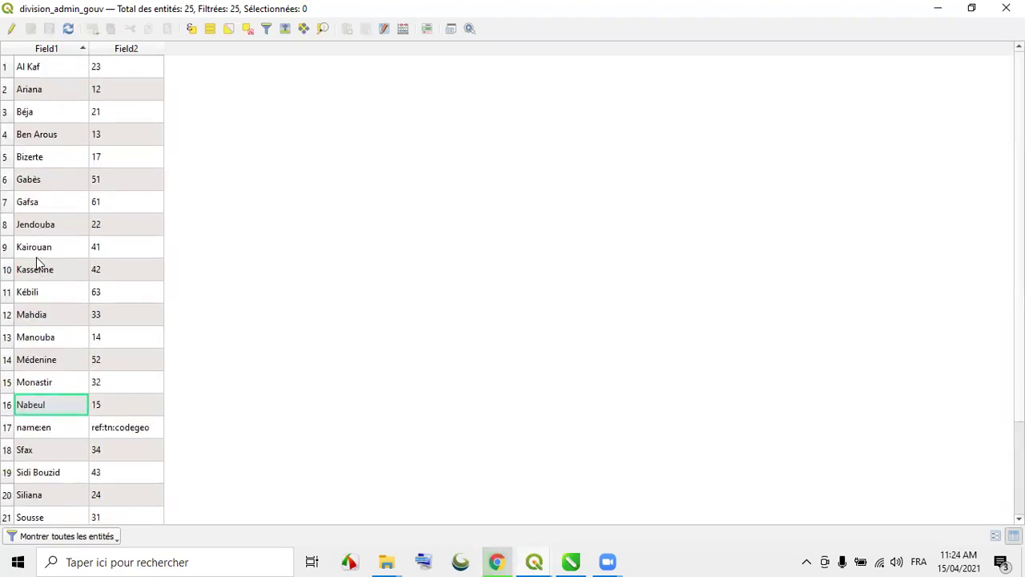
left_click(928, 7)
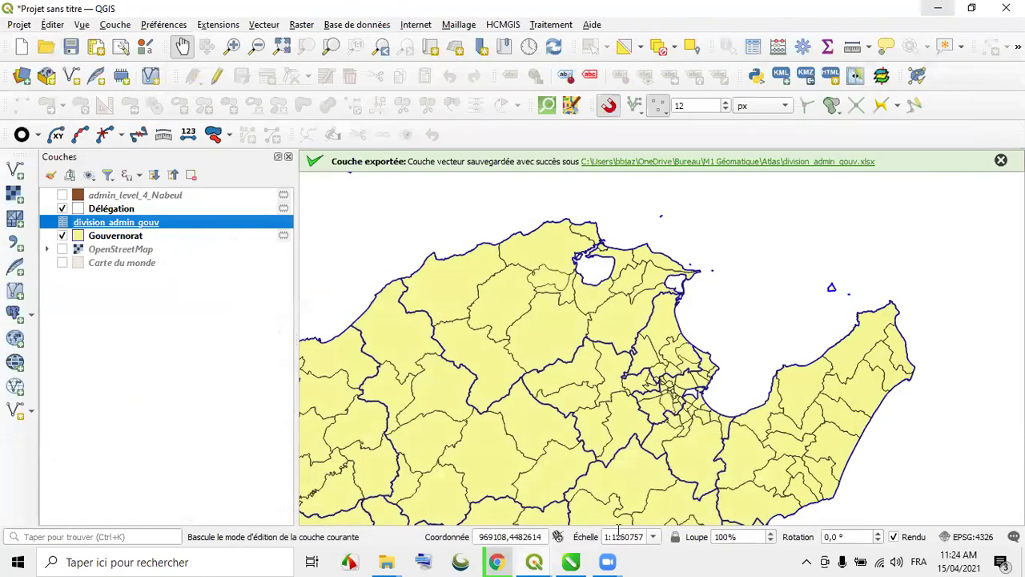
- Switch to Excel by opening division_admin_gouv from the desktop folder M1 Géomatique\Atlas, dismiss the sign-in request and inspect the governorate codes
left_click(937, 7)
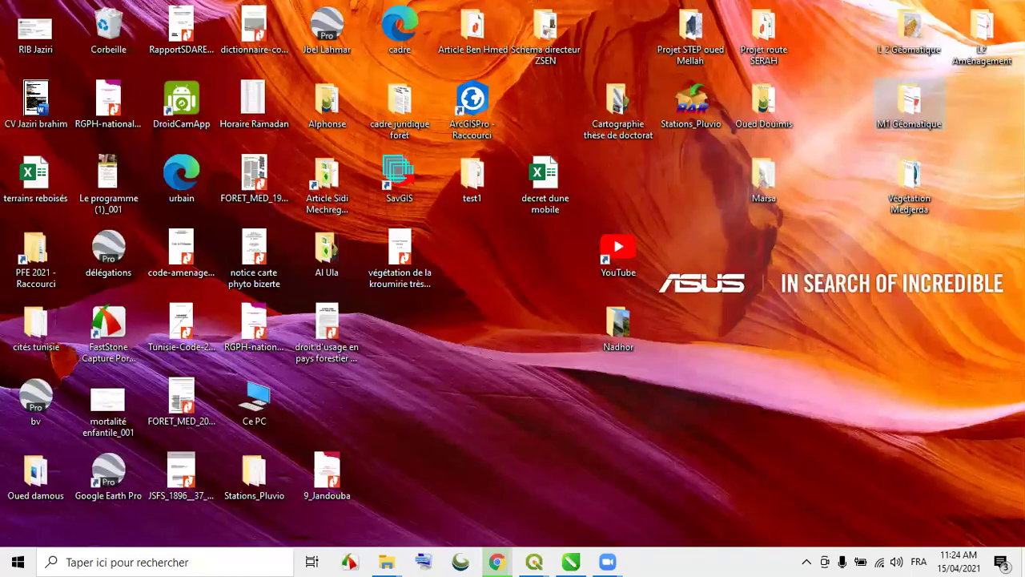
double_click(931, 134)
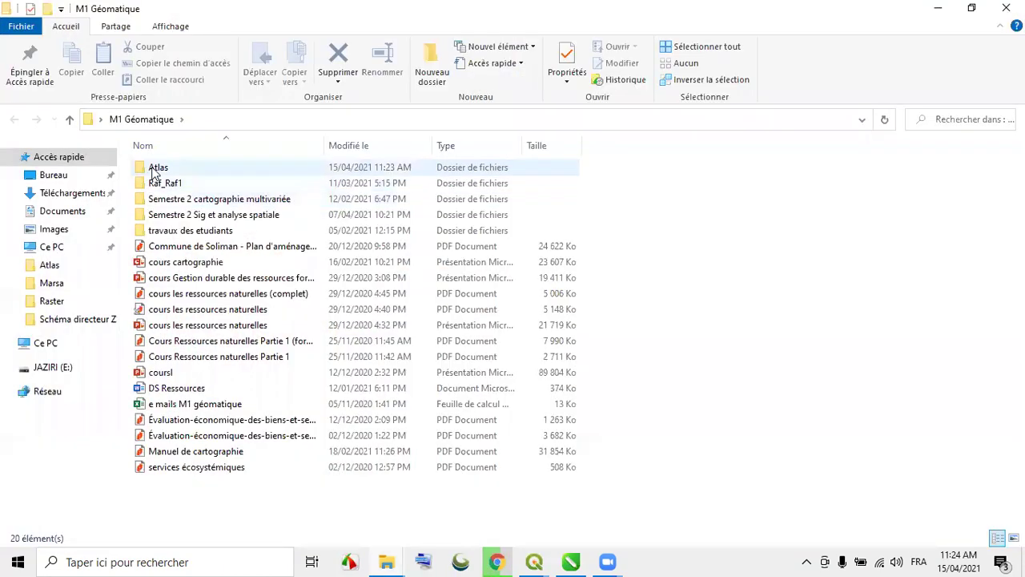
double_click(156, 168)
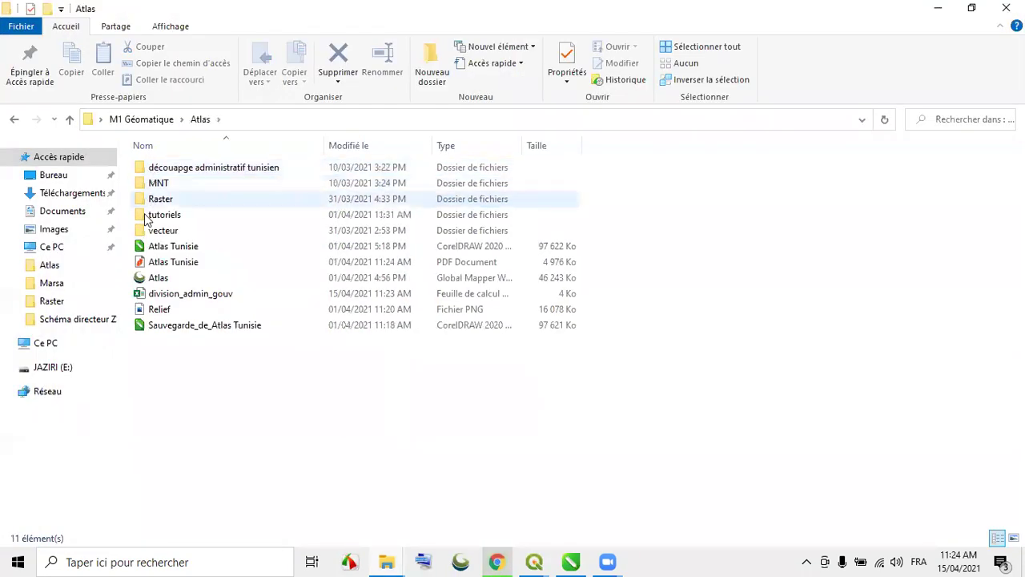
left_click(180, 293)
double_click(204, 294)
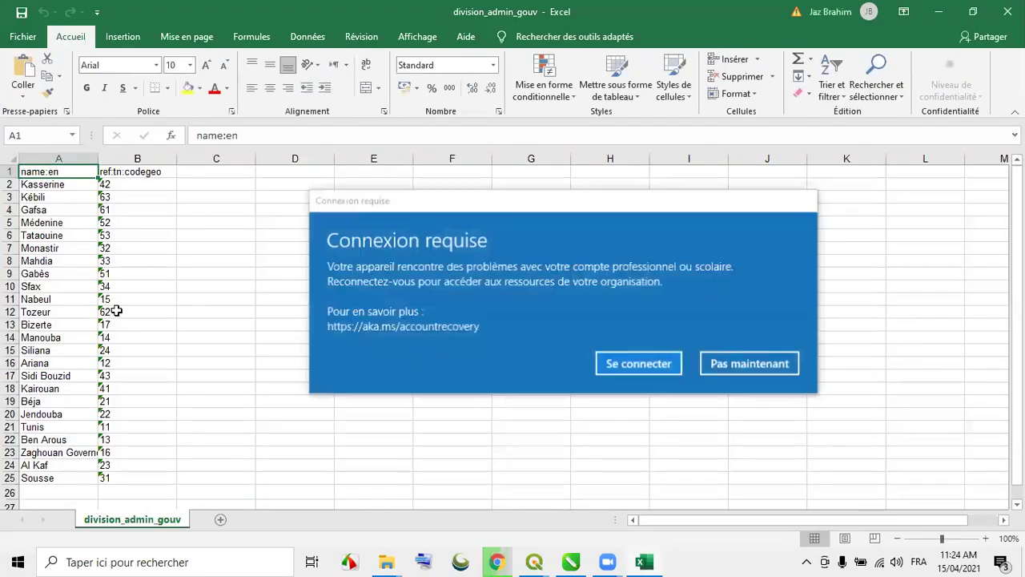
left_click(762, 374)
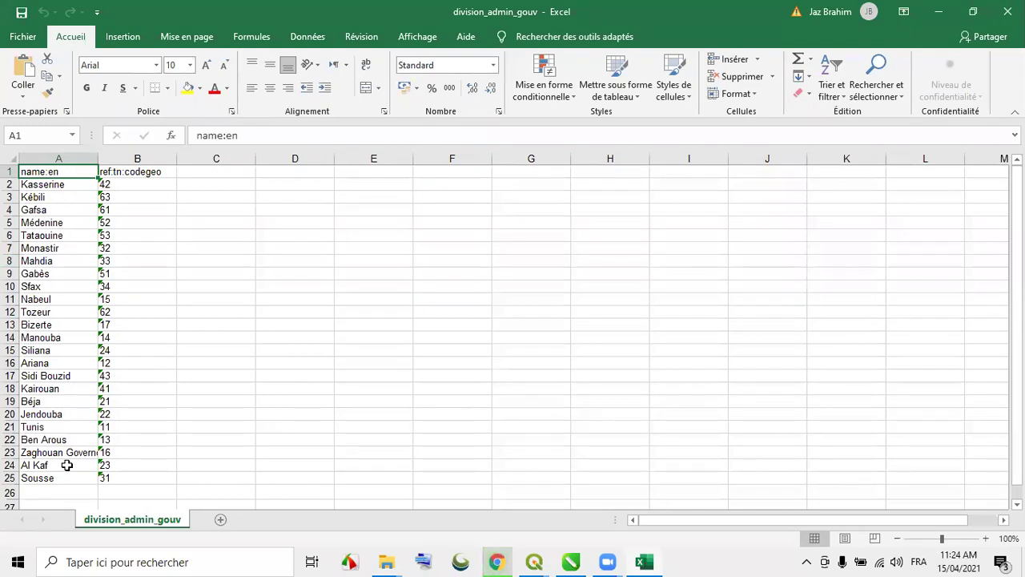
left_click(143, 180)
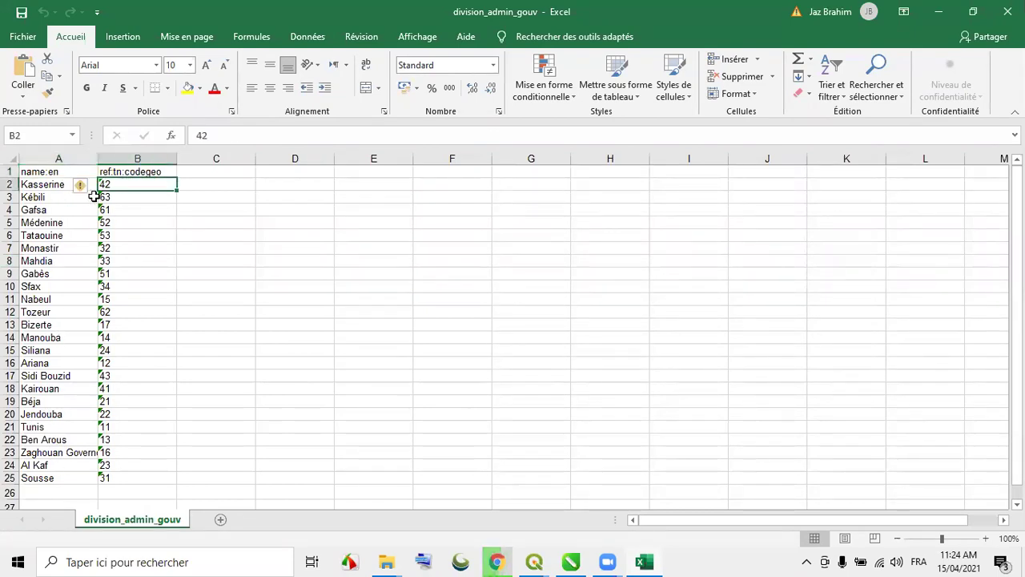
mouse_move(87, 192)
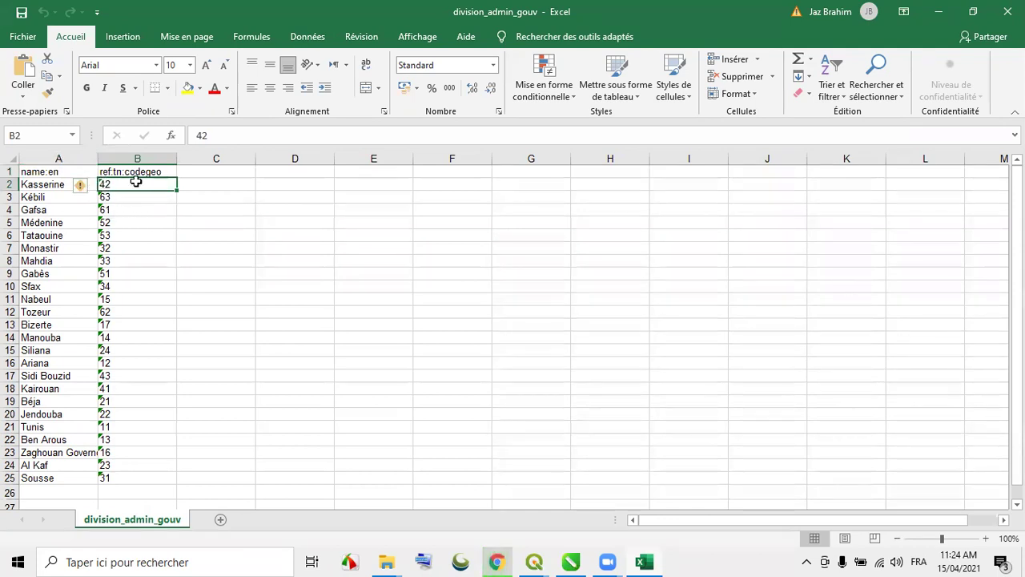
- Convert the text-stored governorate codes in the ref:tn:codegeo column to numbers
left_click_drag(126, 182, 141, 490)
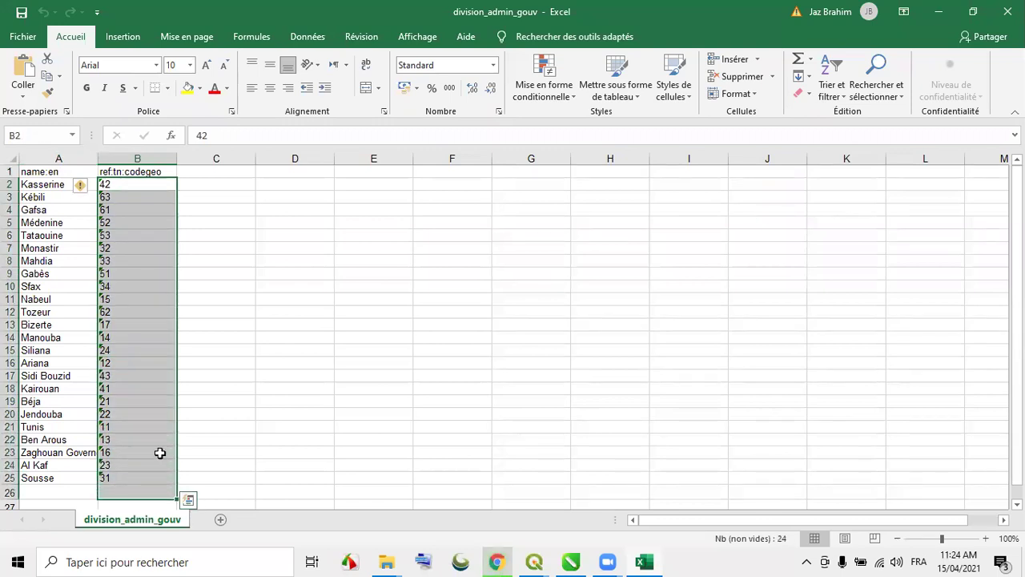
left_click(86, 185)
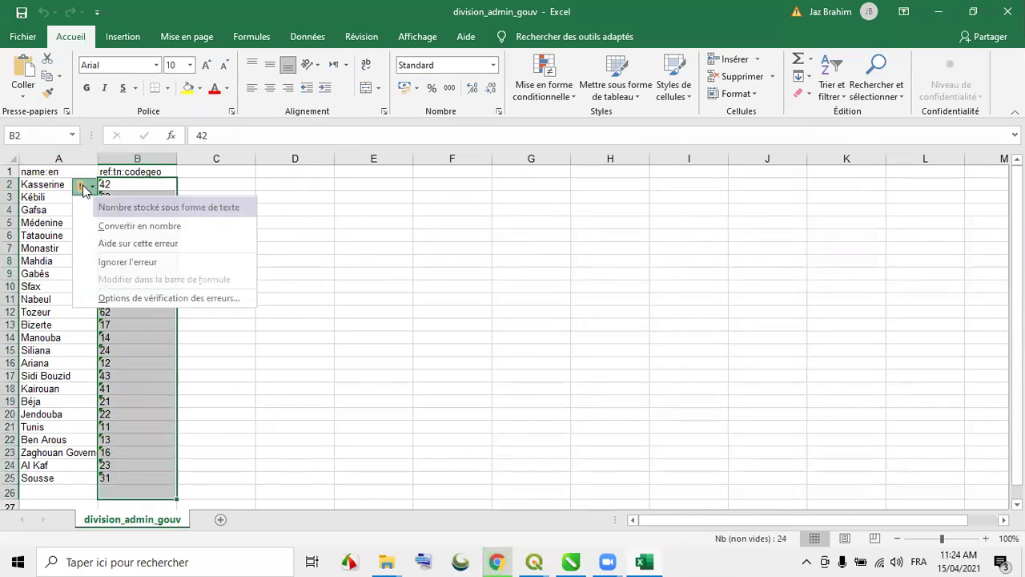
left_click(141, 228)
left_click(358, 248)
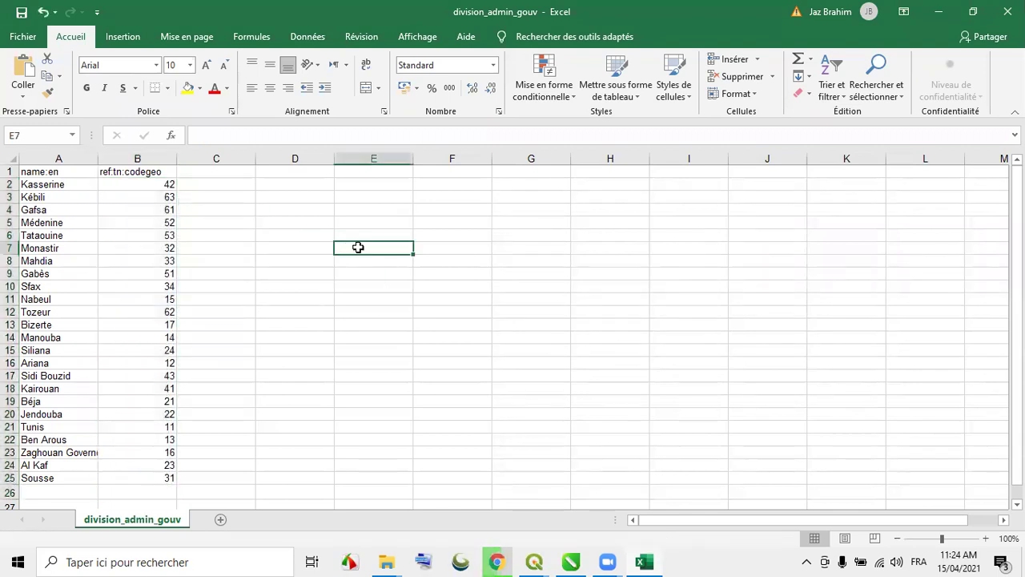
- Rename the name:en column header as Nom
double_click(56, 173)
left_click_drag(60, 172, 21, 172)
type("Nabeul")
type("Nom")
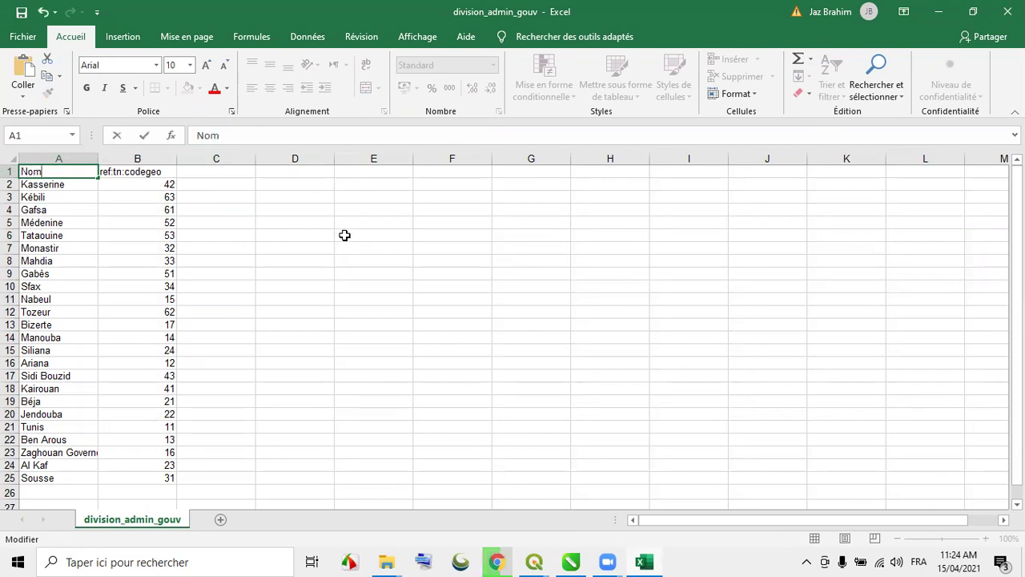
left_click(341, 264)
- Shorten the Zaghouan entry in cell A23 by removing the word after Zaghouan
left_click(66, 477)
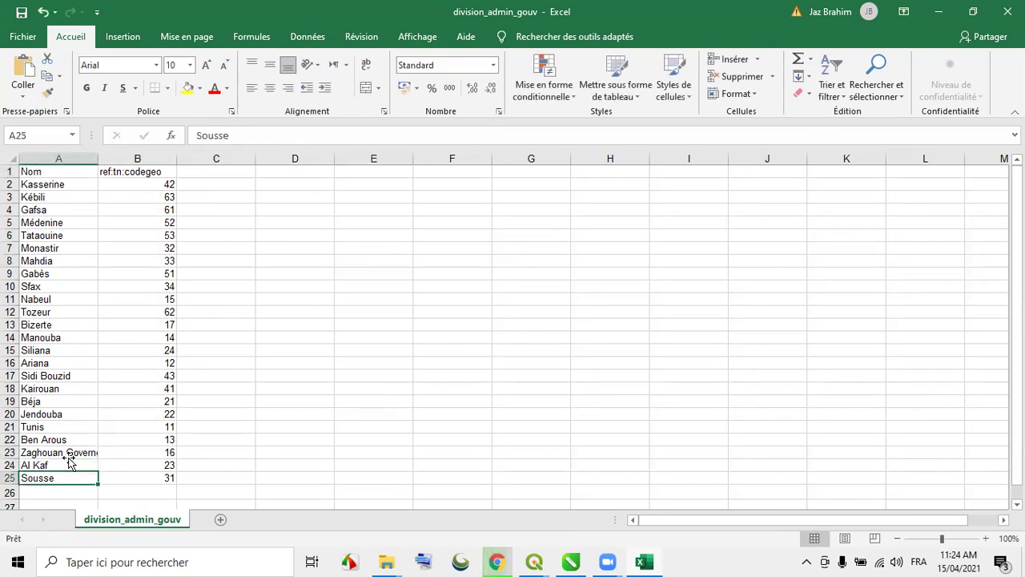
left_click(69, 451)
double_click(68, 451)
left_click_drag(67, 452, 137, 450)
key("BackSpace")
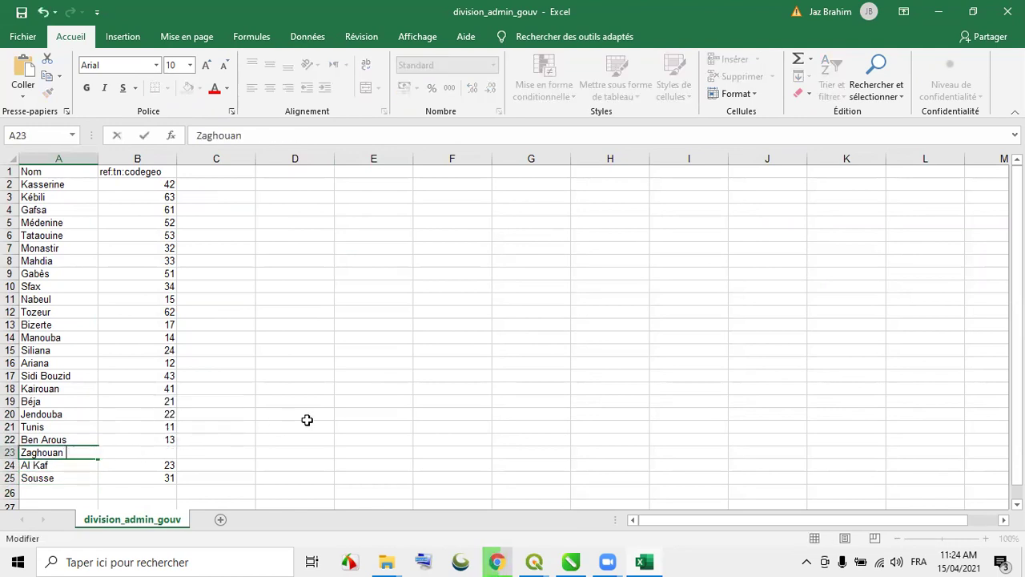
left_click(305, 416)
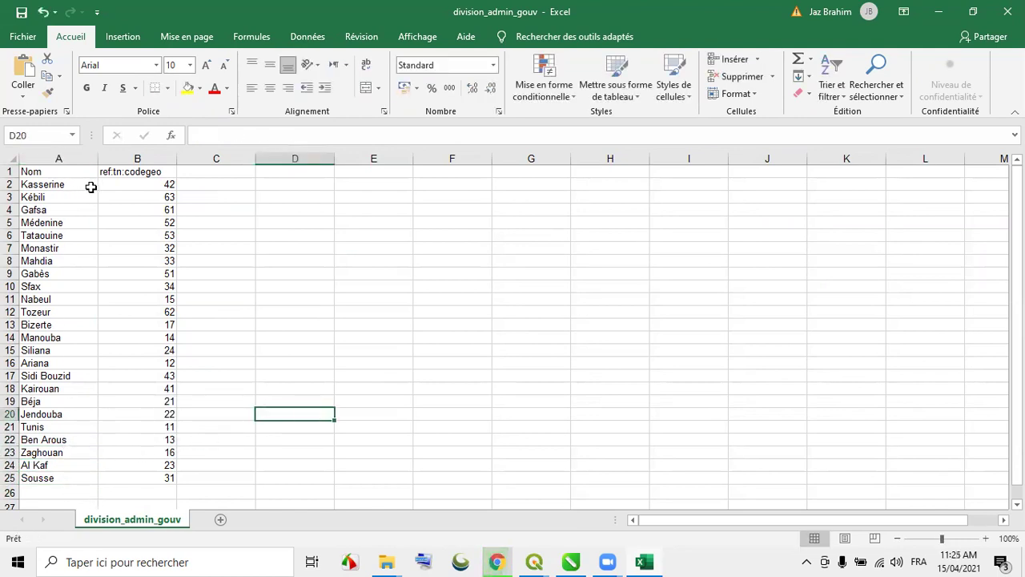
- Rename the ref:tn:codegeo column header as Code
left_click(132, 173)
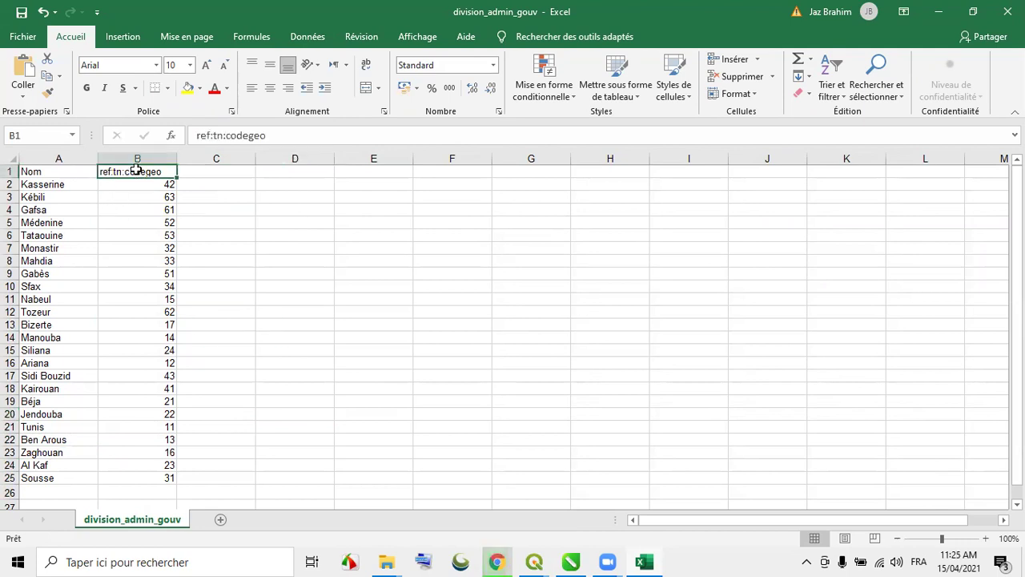
type("Code")
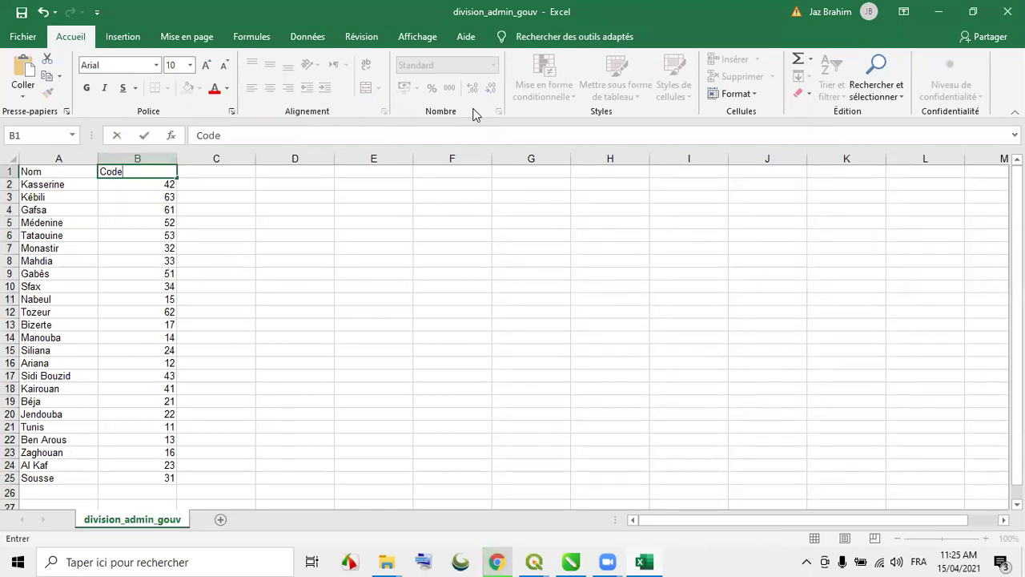
left_click(373, 299)
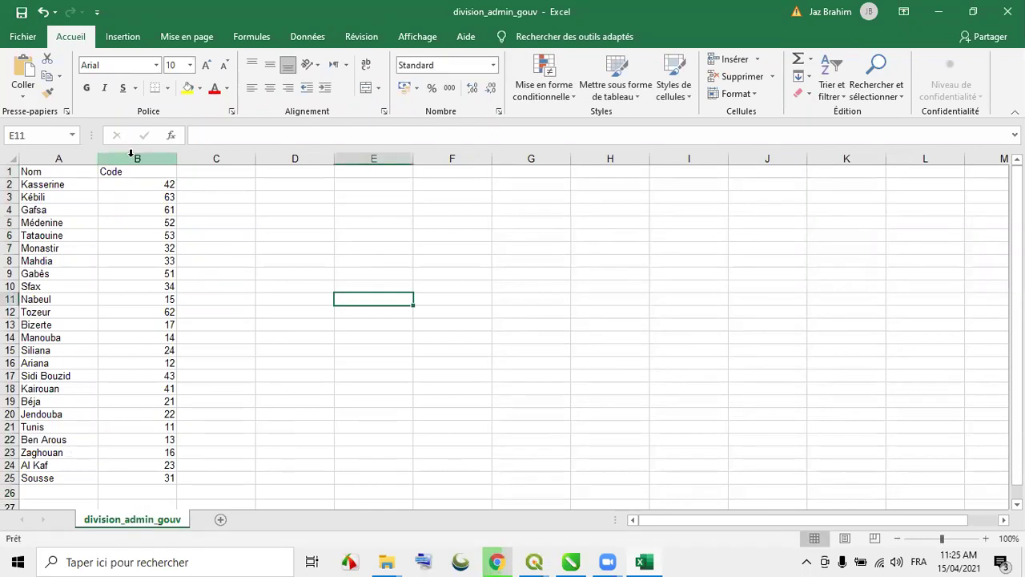
- Move the Nom column to column C after the Code column and delete the emptied column A
left_click(130, 153)
left_click(60, 159)
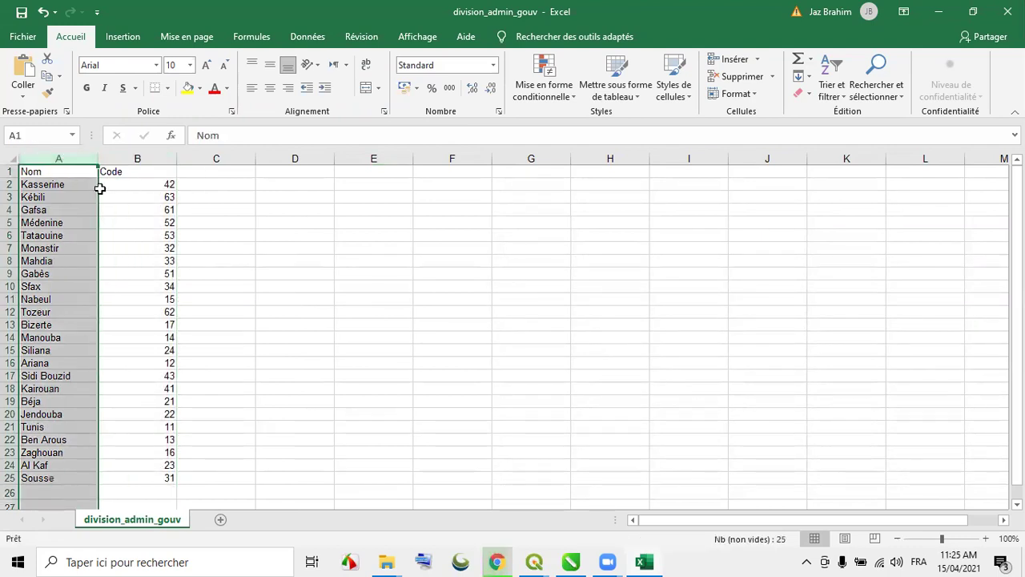
left_click_drag(99, 188, 406, 290)
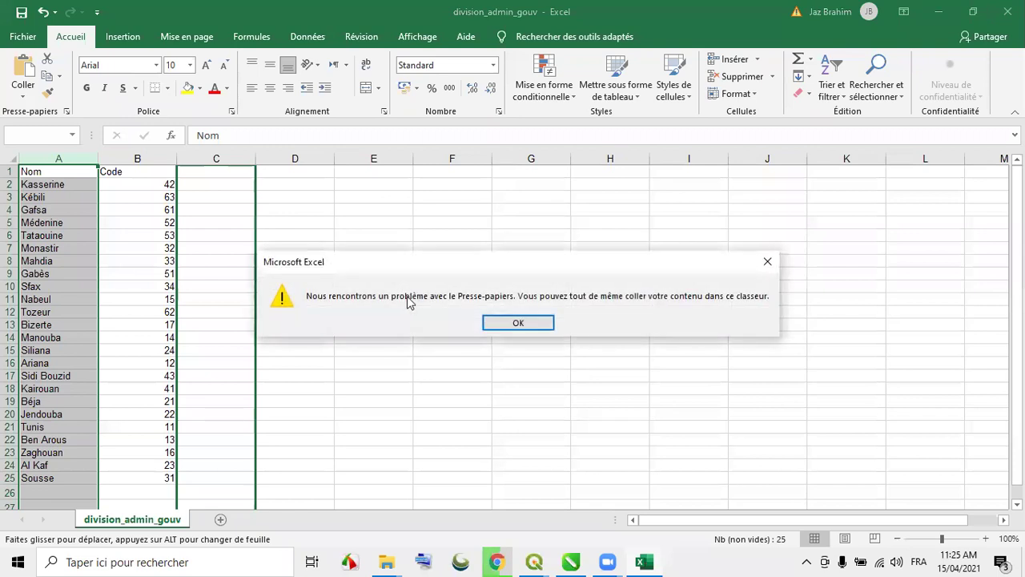
left_click(488, 322)
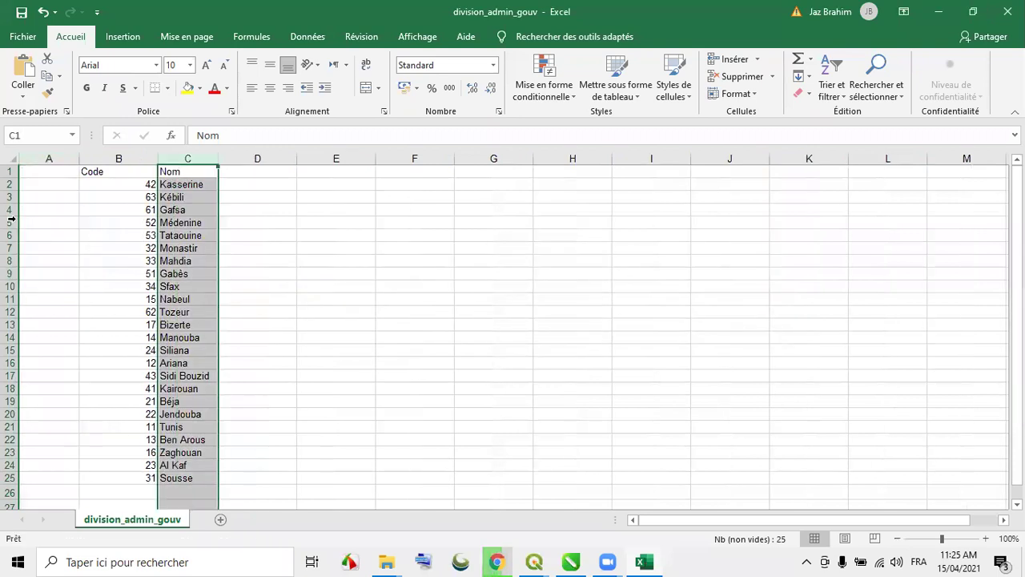
left_click(50, 159)
right_click(51, 159)
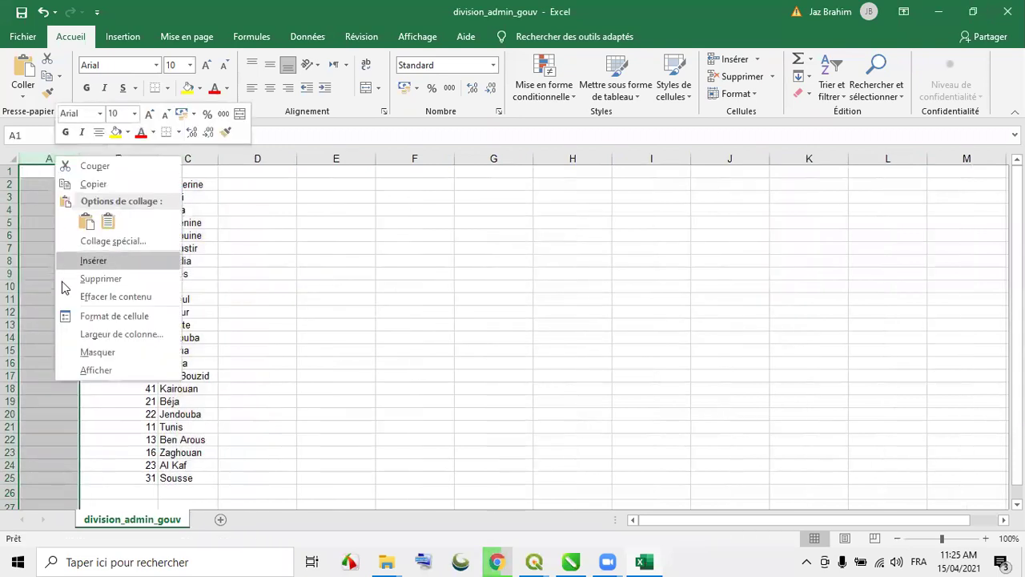
left_click(112, 280)
left_click(179, 248)
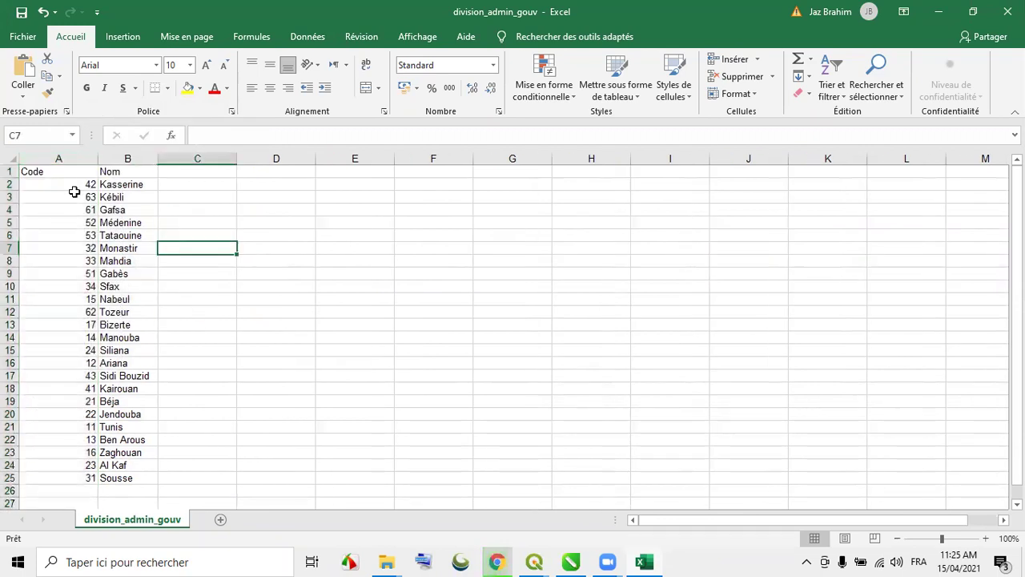
- Widen the Nom column slightly
left_click_drag(63, 171, 110, 313)
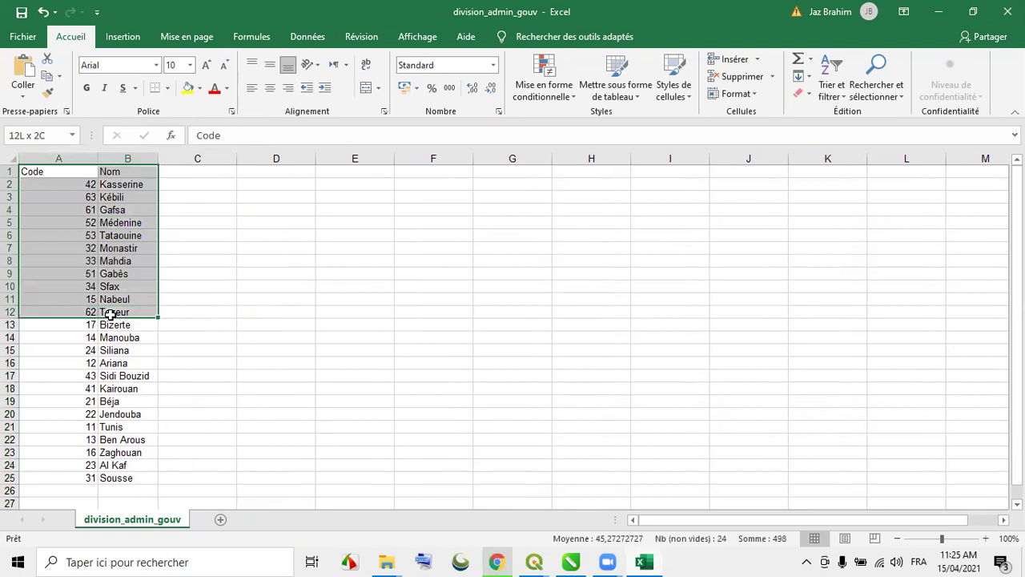
left_click(60, 173)
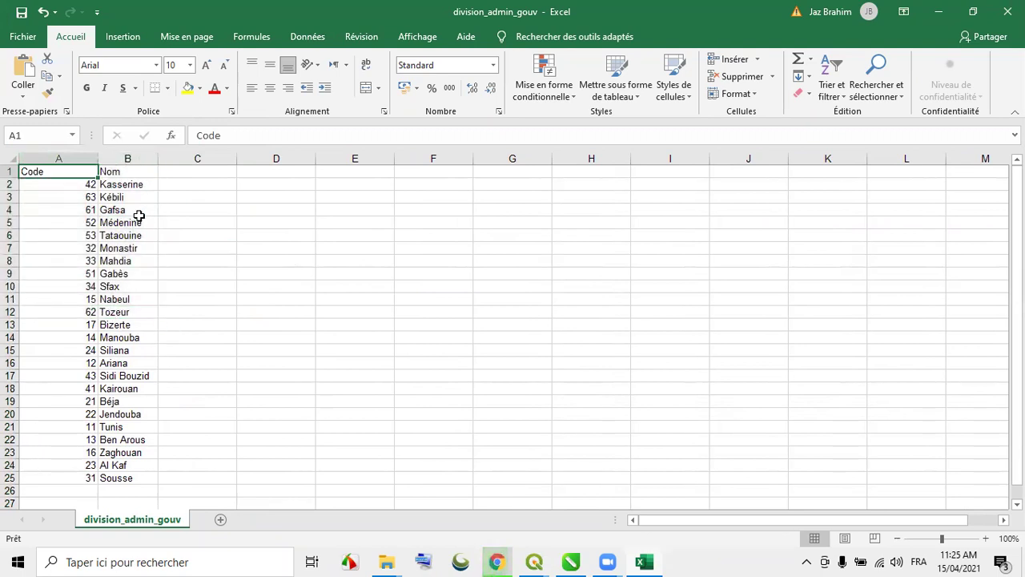
left_click_drag(158, 158, 170, 158)
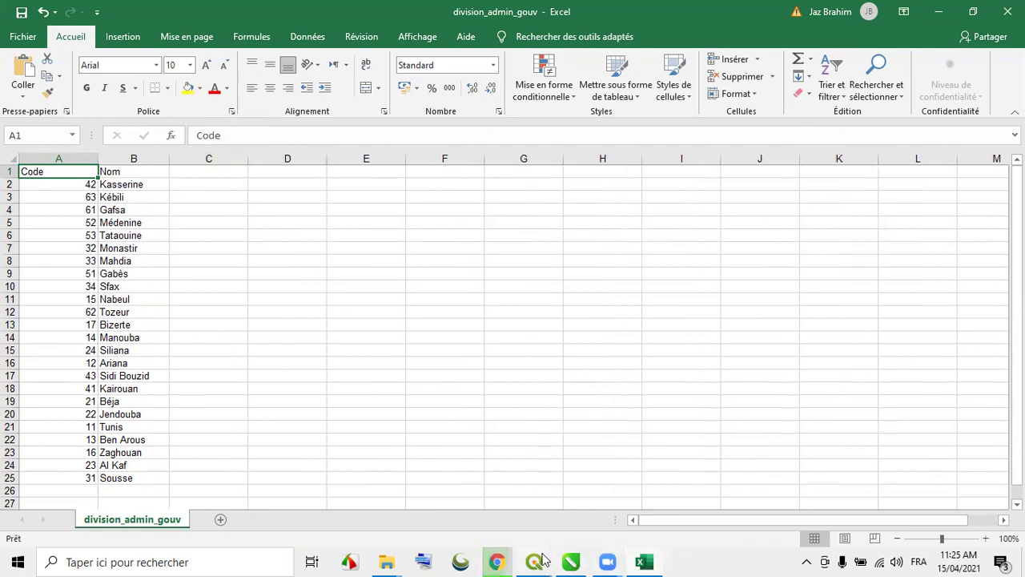
- Switch to QGIS, dismiss the export notification and look over northern Tunisia on the map
mouse_move(544, 561)
left_click(326, 497)
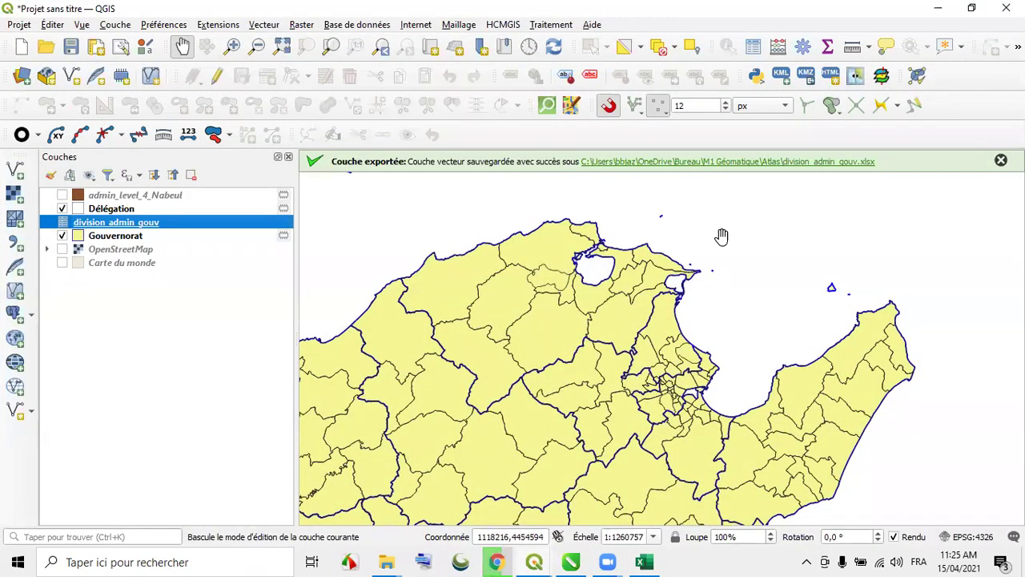
left_click(1000, 160)
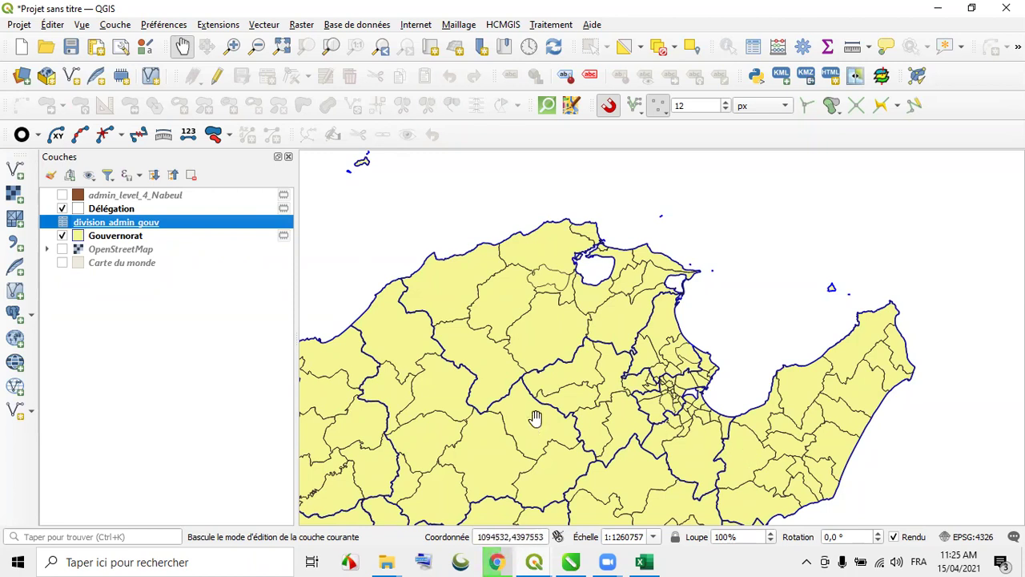
left_click_drag(427, 445, 507, 381)
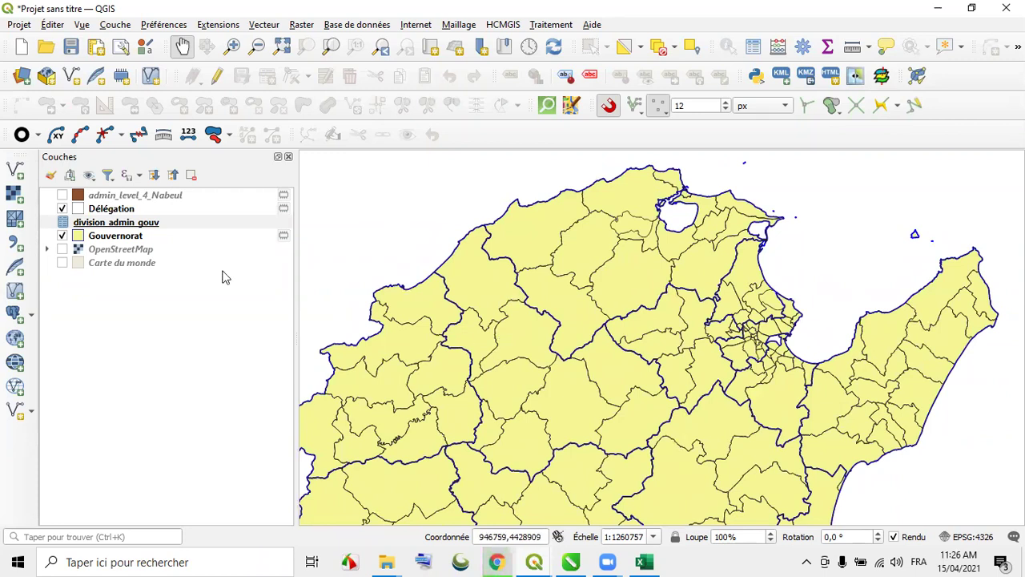
- Open the attribute table of the Gouvernorat layer and show it in form view
left_click(110, 243)
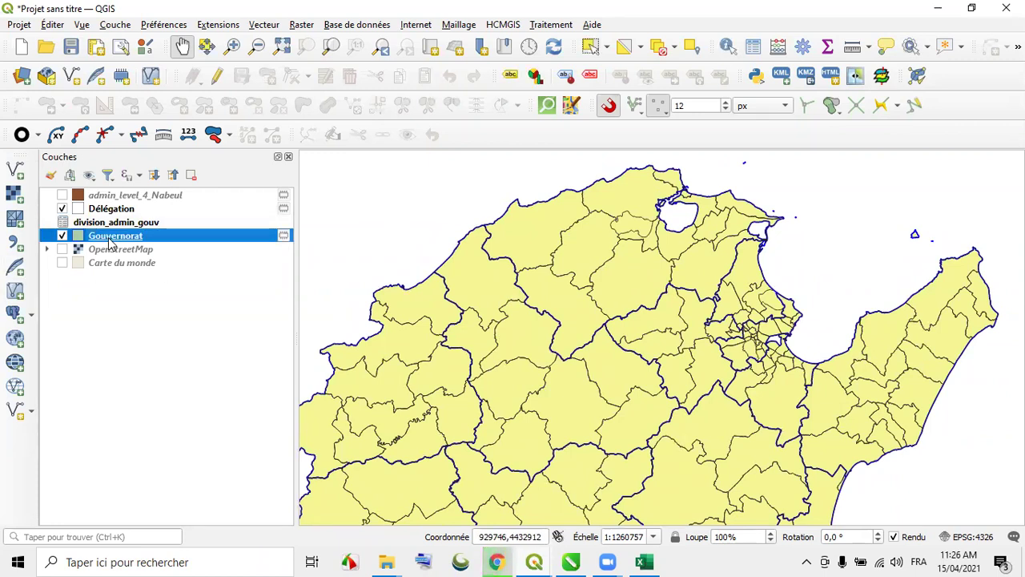
left_click(752, 46)
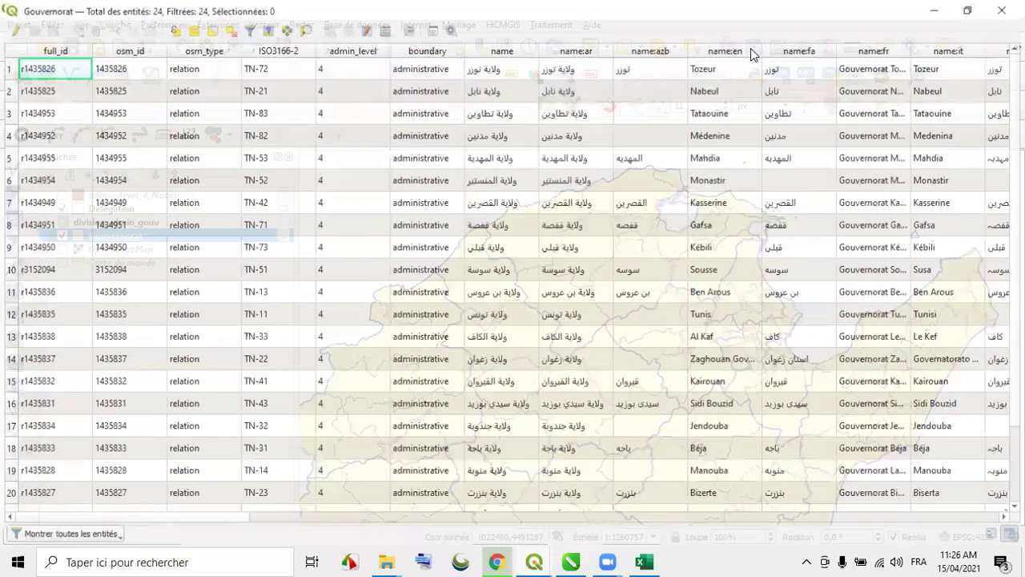
left_click(995, 536)
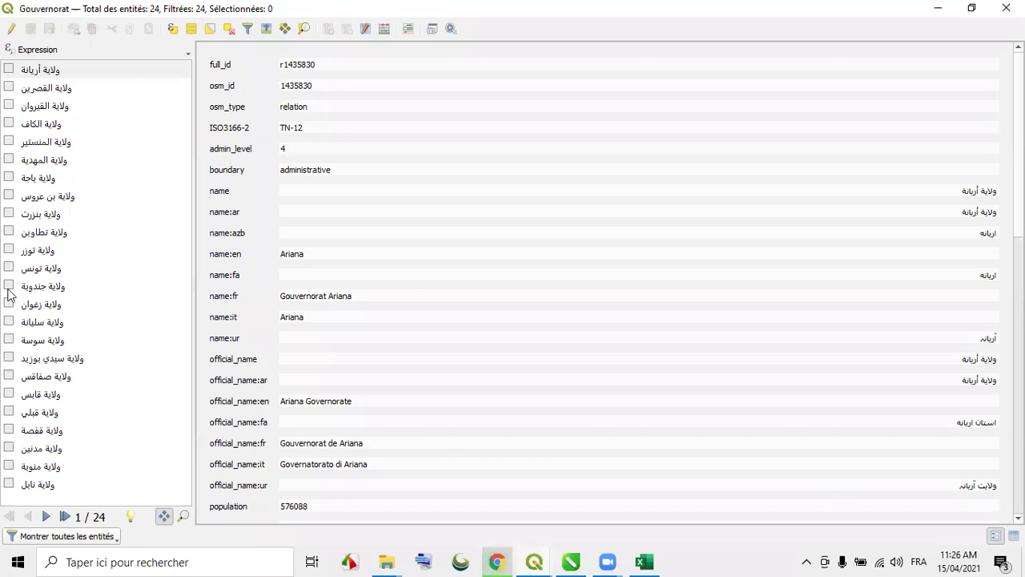
- Select the Béja governorate record, zoom the map to it and close the attribute table
left_click(9, 178)
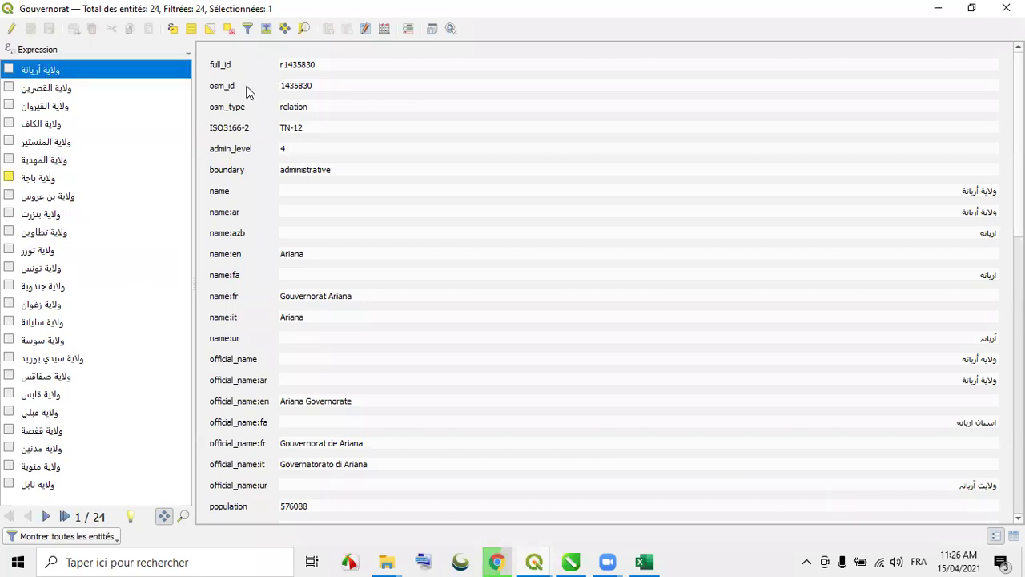
left_click(89, 168)
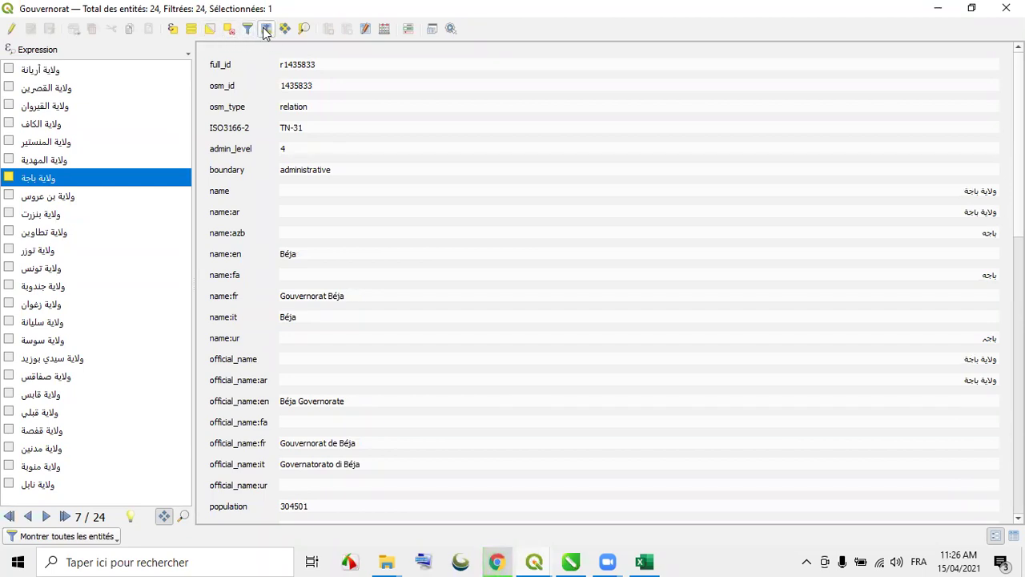
left_click(305, 31)
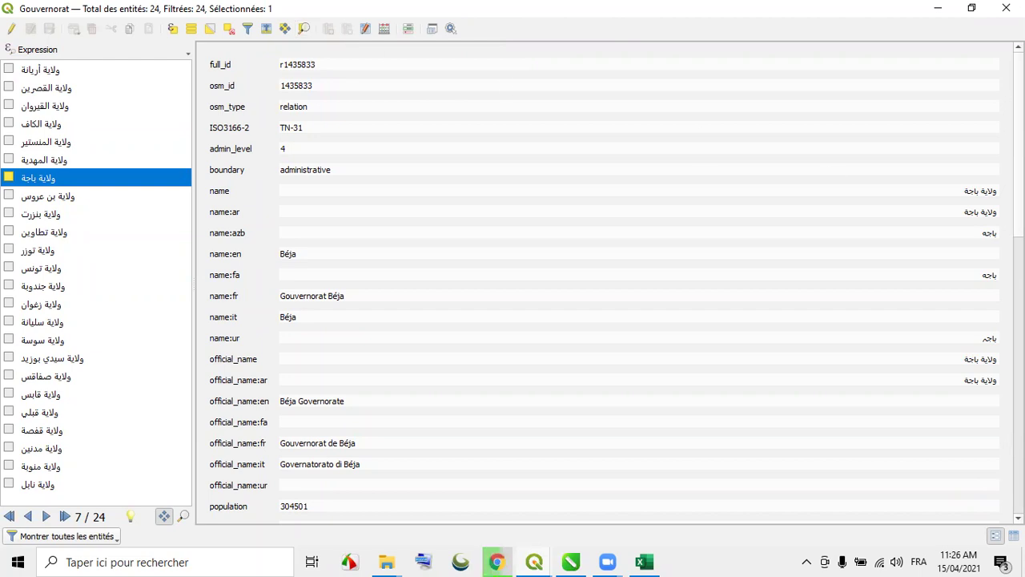
left_click(1005, 8)
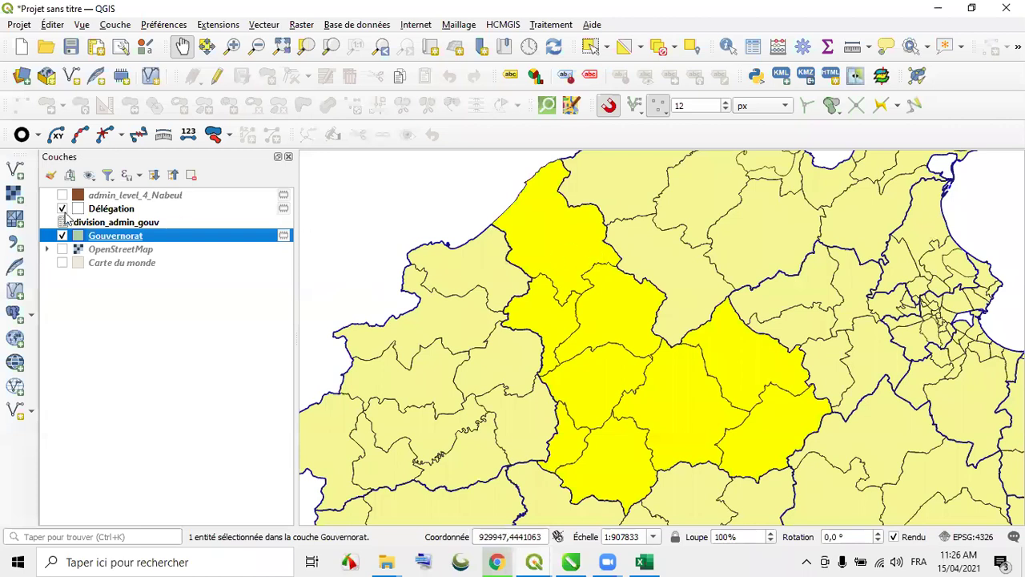
- Start exporting only the selected feature of the Gouvernorat layer in ESRI Shapefile format
right_click(108, 239)
mouse_move(144, 316)
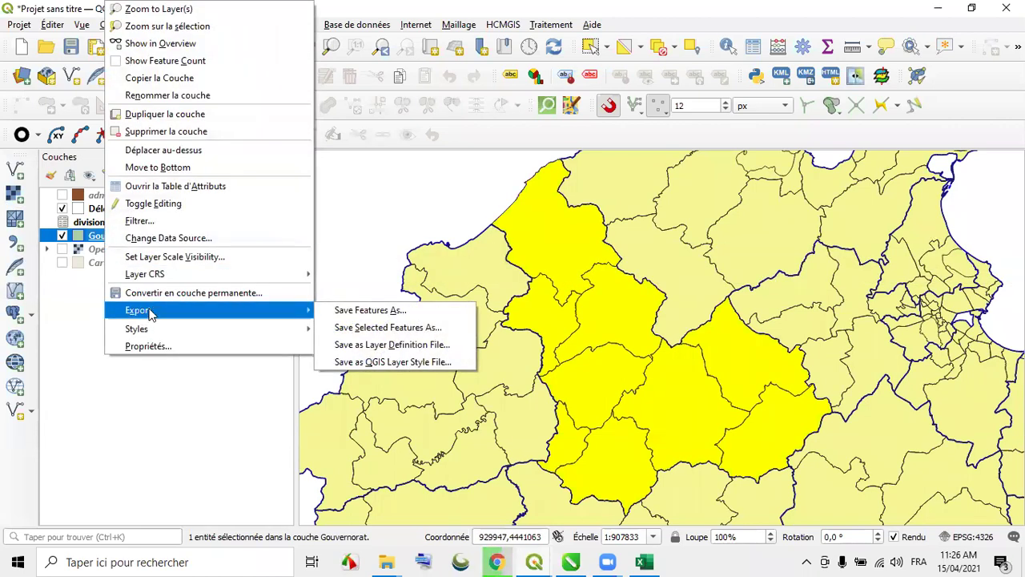
left_click(354, 330)
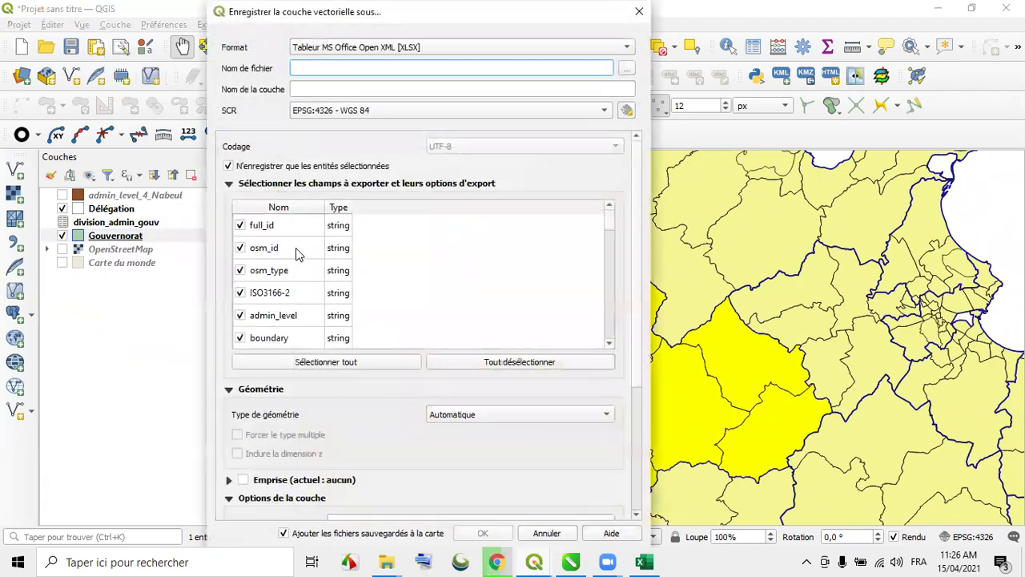
left_click(618, 50)
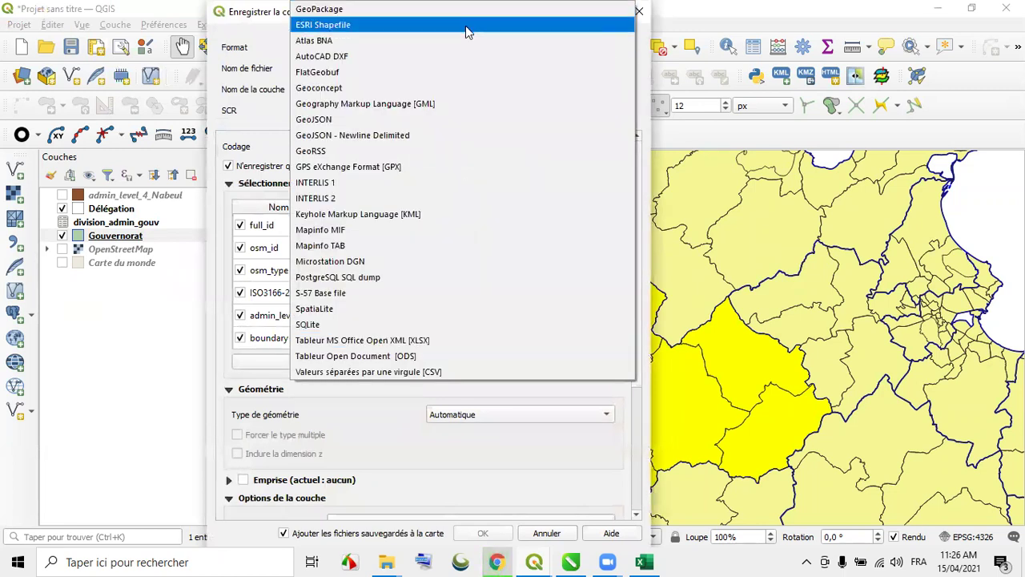
left_click(467, 31)
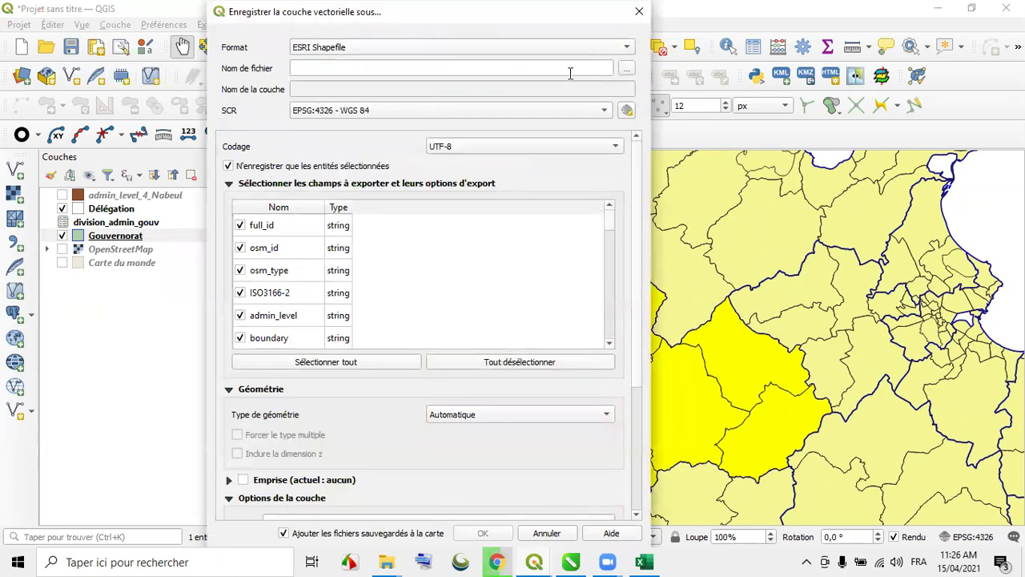
- Create a folder named test inside Atlas and set the export file to Béja in that folder
left_click(627, 69)
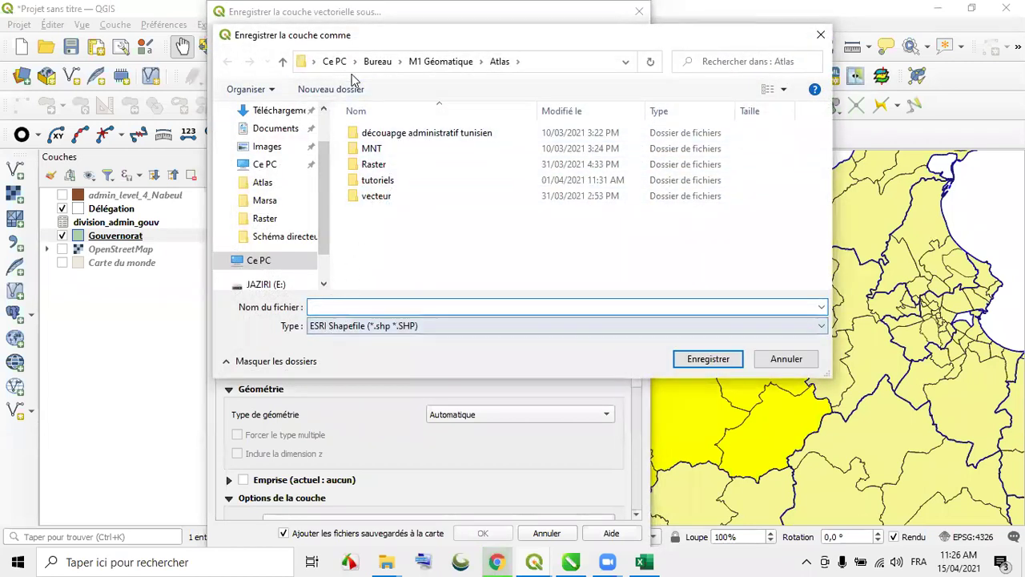
left_click(325, 89)
type("test")
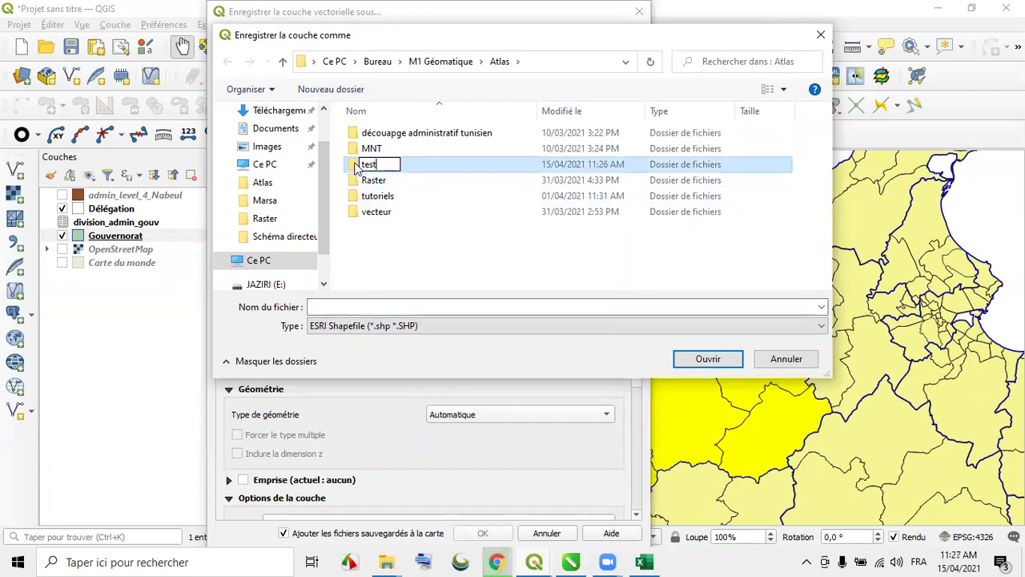
left_click(353, 183)
double_click(366, 180)
left_click(351, 306)
type("Béja")
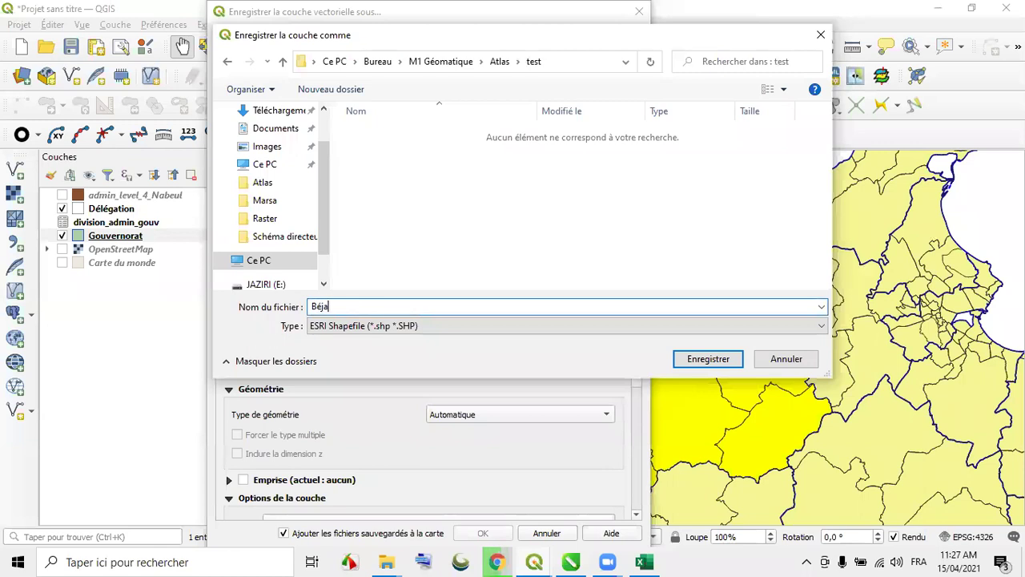
left_click(711, 364)
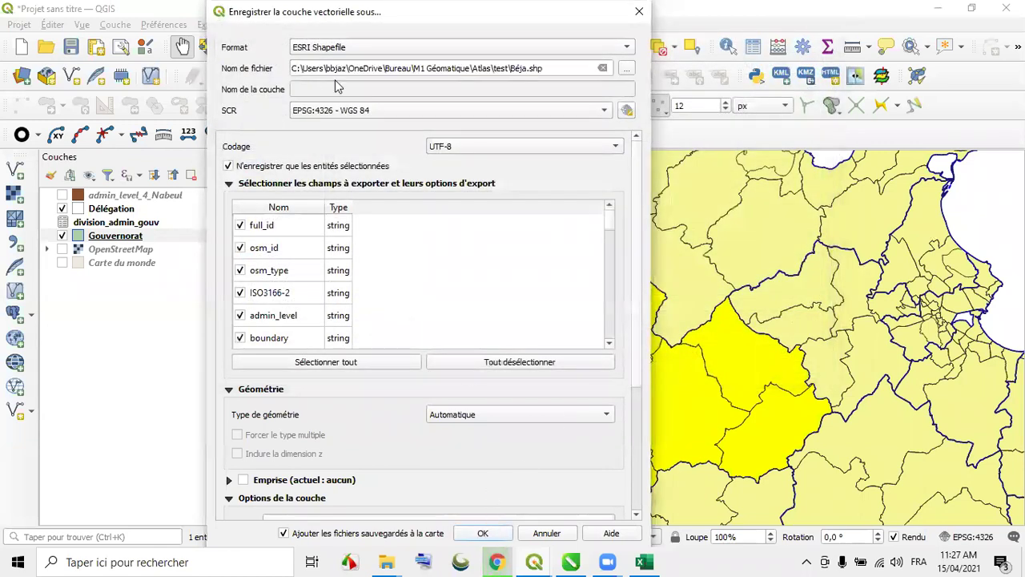